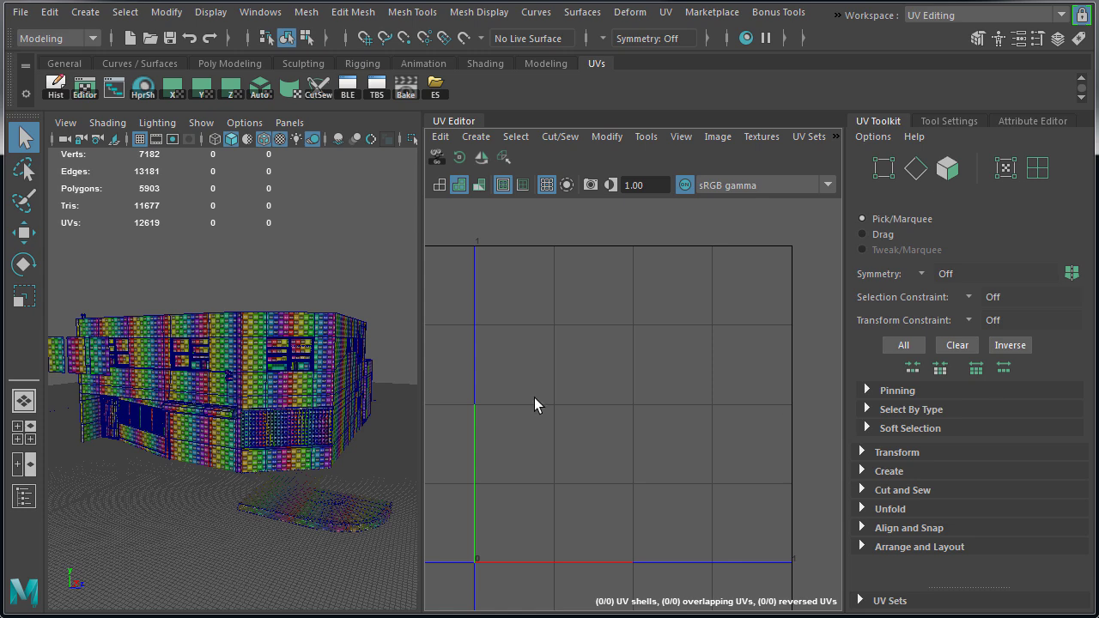
- Select all the building and ground objects in the viewport and frame their shells in the UV Editor
alt+right_drag(310, 398, 170, 395)
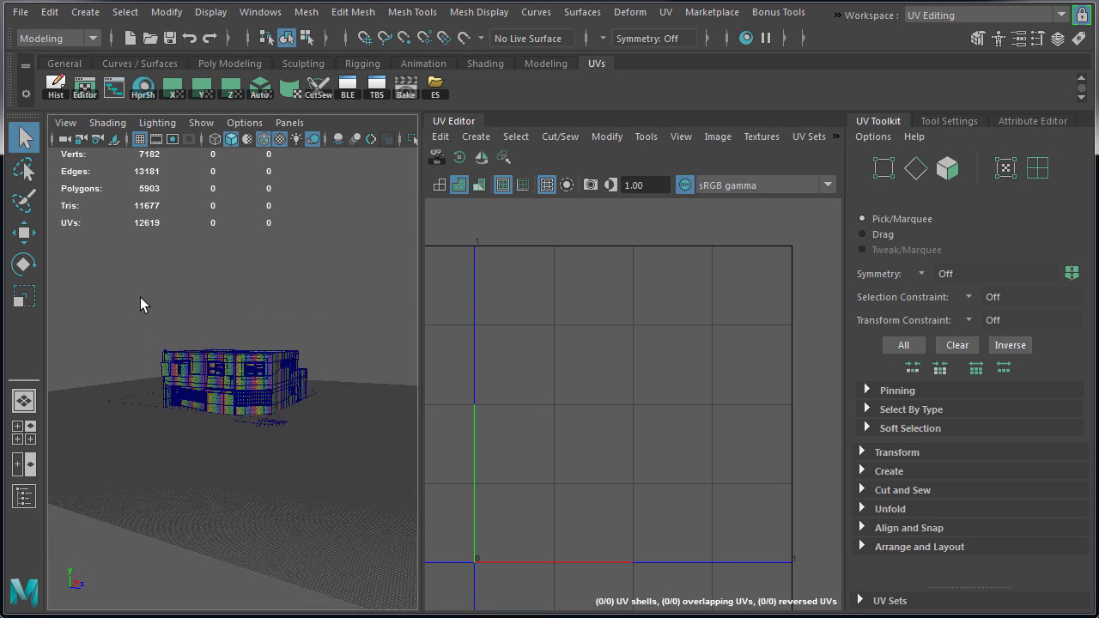
drag(144, 304, 354, 452)
key(w)
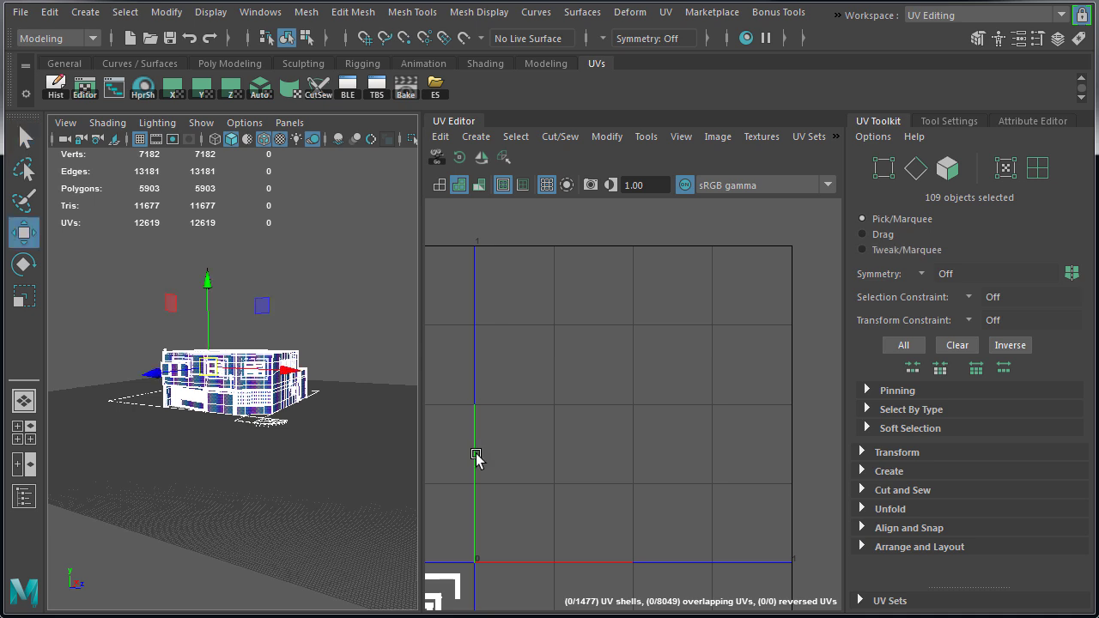
key(f)
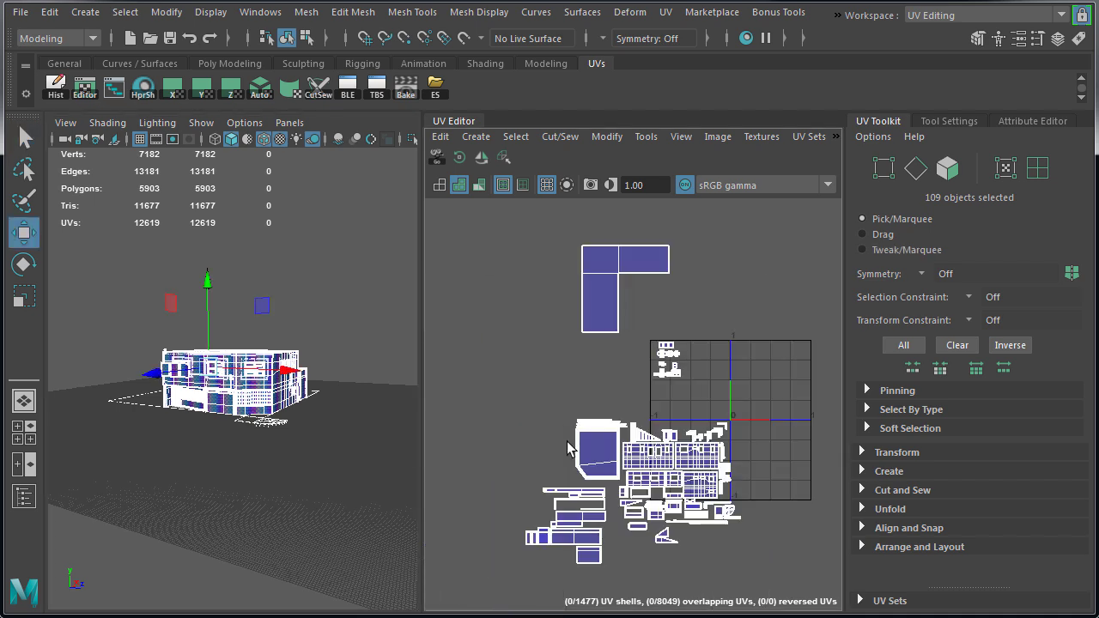
- Select the UVs of the small shells inside the UV grid's upper-left quadrant and move them below the other shells
right_drag(671, 387, 745, 390)
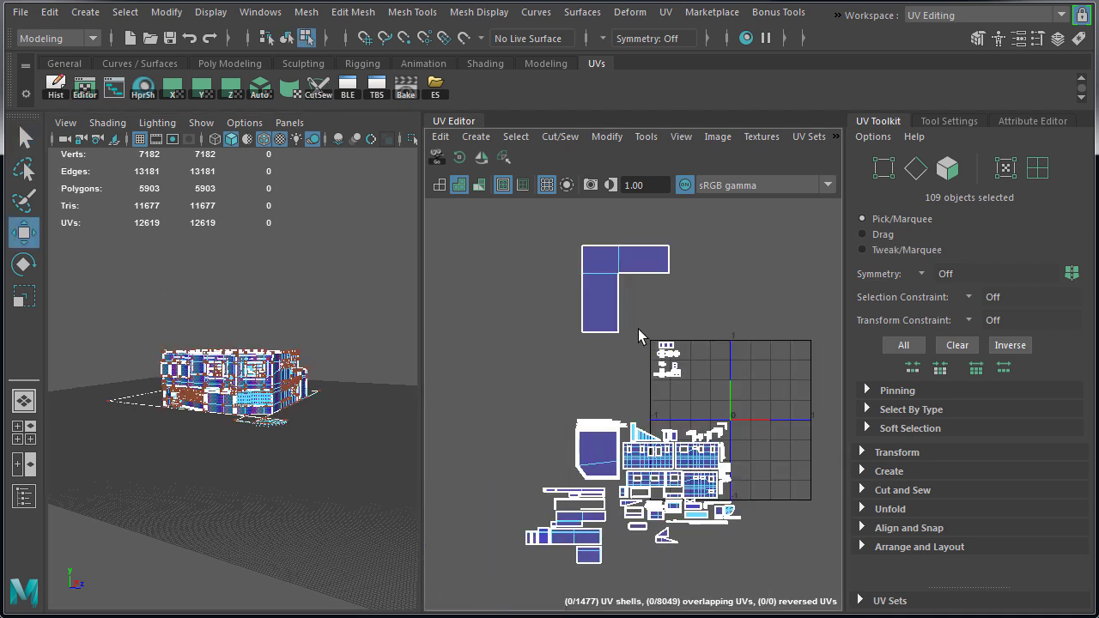
drag(639, 330, 697, 398)
drag(665, 355, 635, 580)
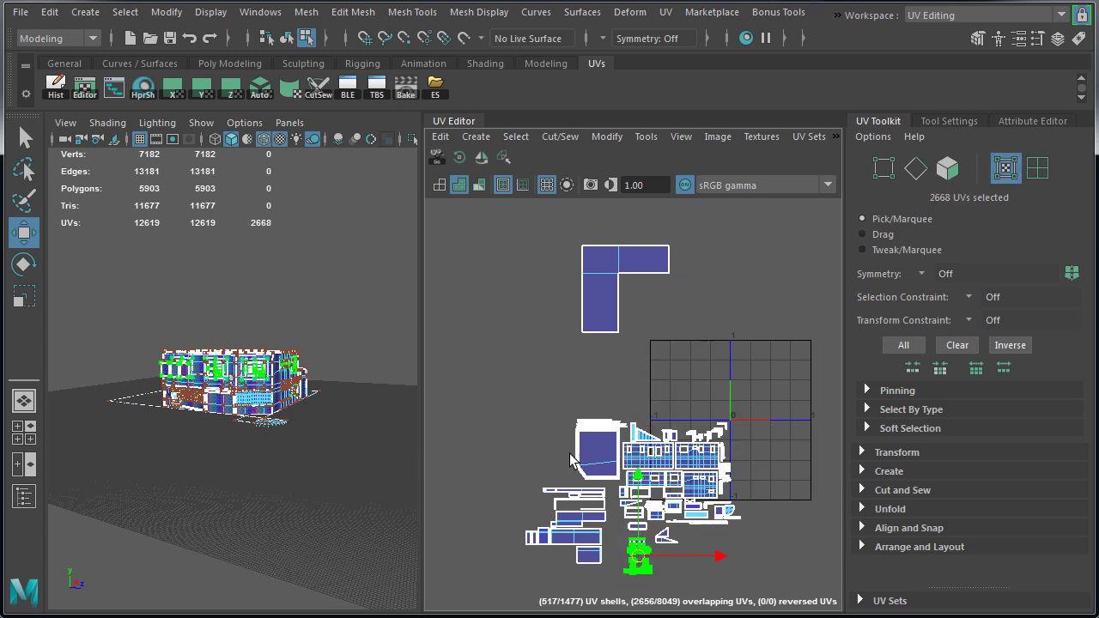
- Select every UV shell except the large L-shaped ground shell and move the group up over the 0 to 1 tile
drag(489, 393, 769, 595)
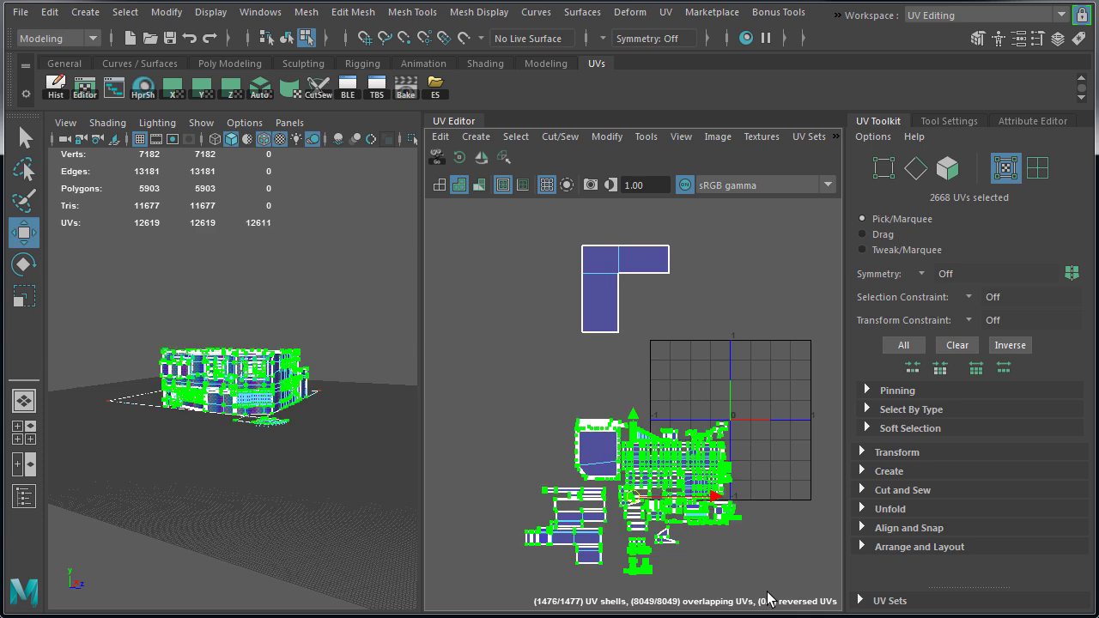
alt+middle_drag(775, 425, 673, 448)
alt+right_drag(645, 411, 743, 470)
alt+middle_drag(676, 419, 590, 421)
alt+right_drag(594, 416, 724, 479)
alt+middle_drag(724, 480, 670, 460)
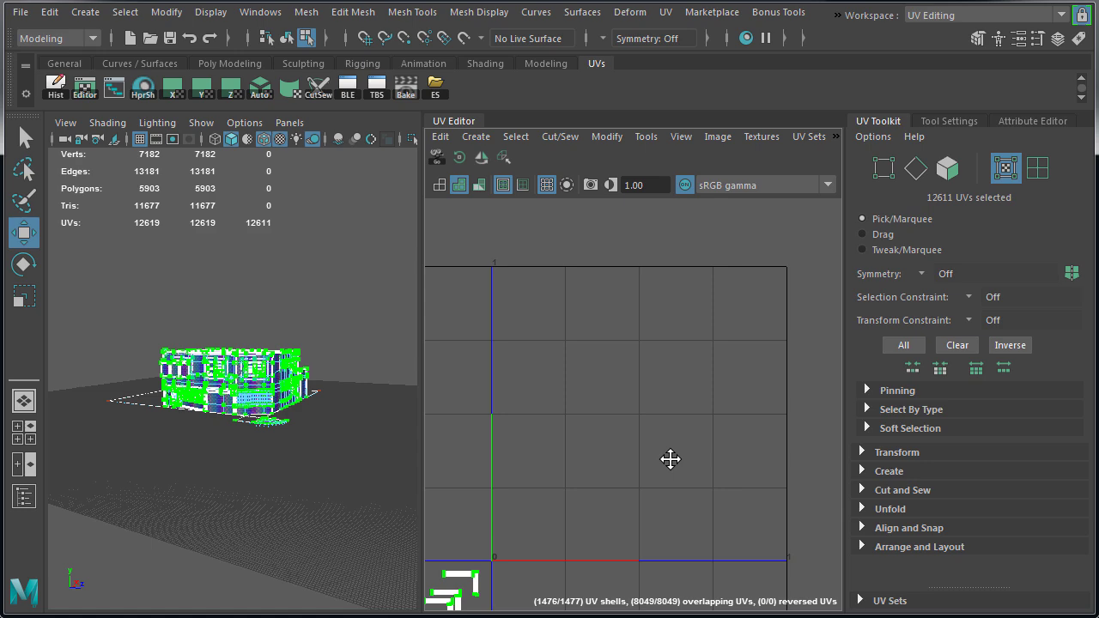
scroll(687, 421, down, 10)
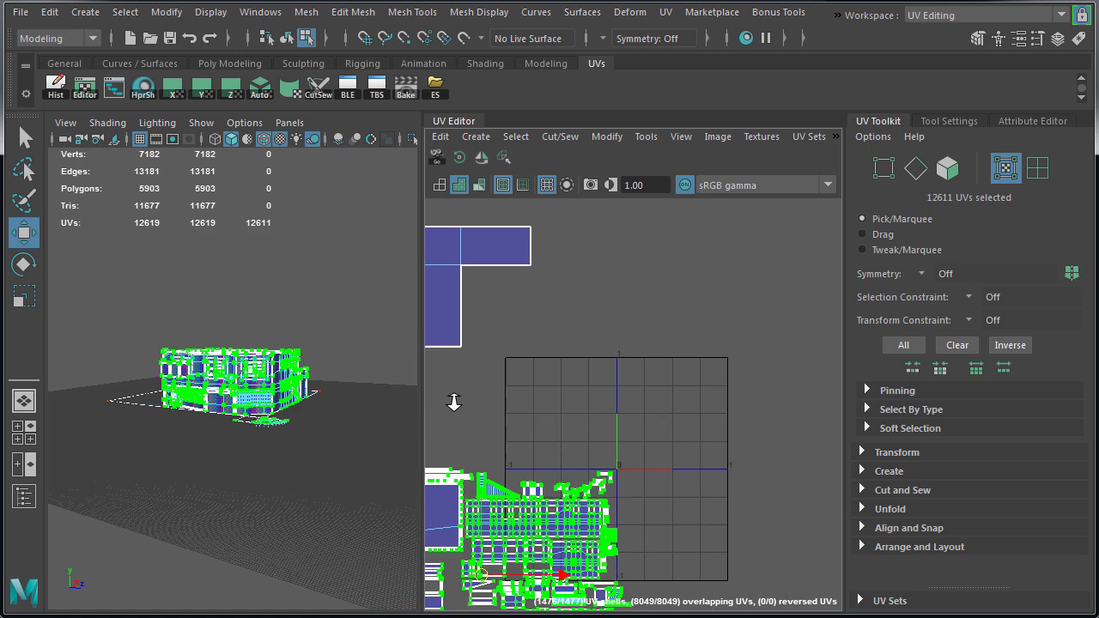
alt+middle_drag(710, 444, 716, 385)
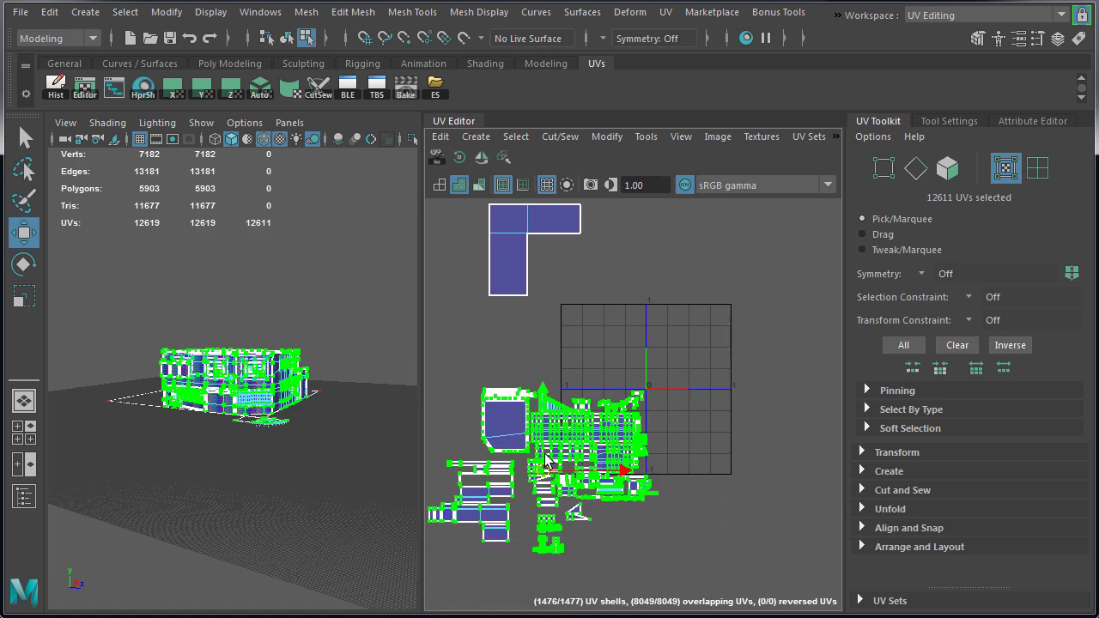
drag(541, 476, 663, 362)
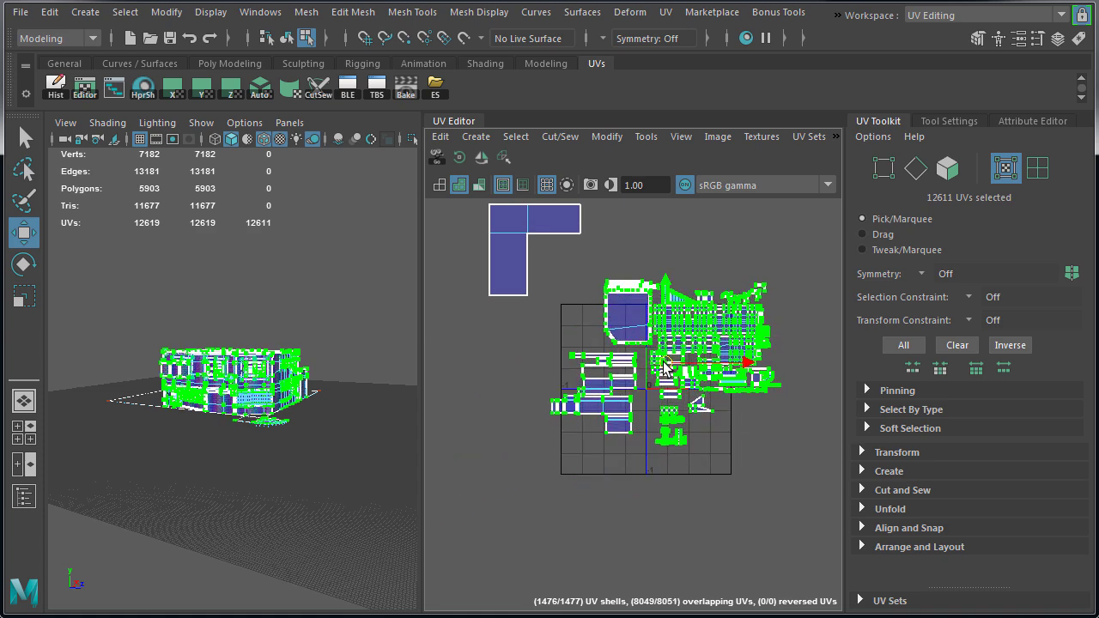
- Move the L-shaped ground shell farther up and away from the building shells
alt+right_drag(583, 295, 587, 301)
alt+middle_drag(586, 303, 608, 392)
click(548, 314)
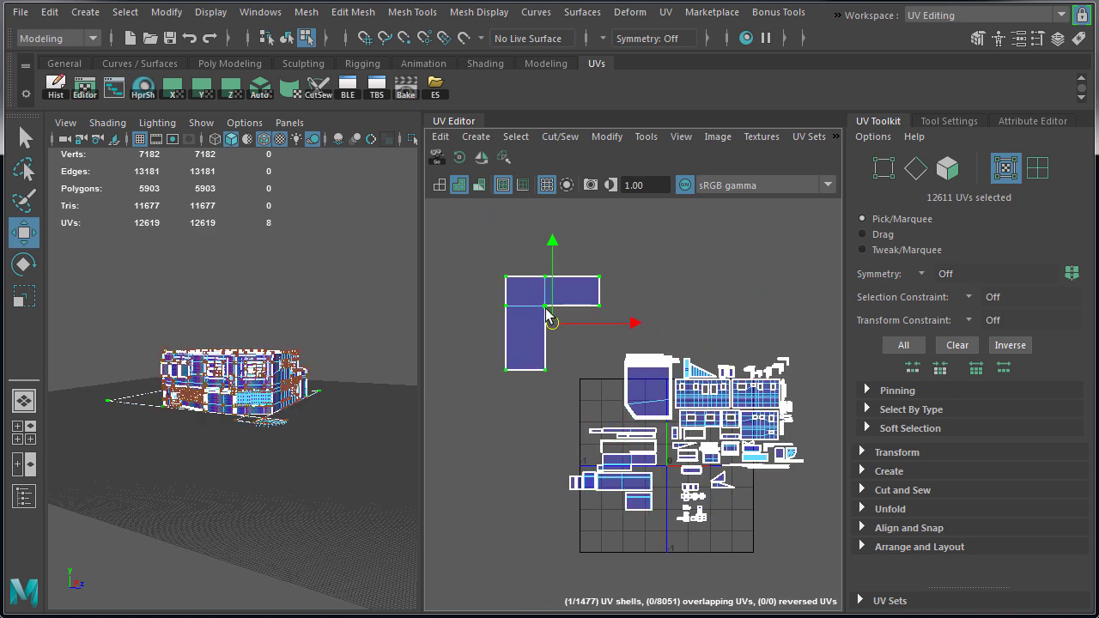
drag(554, 328, 504, 267)
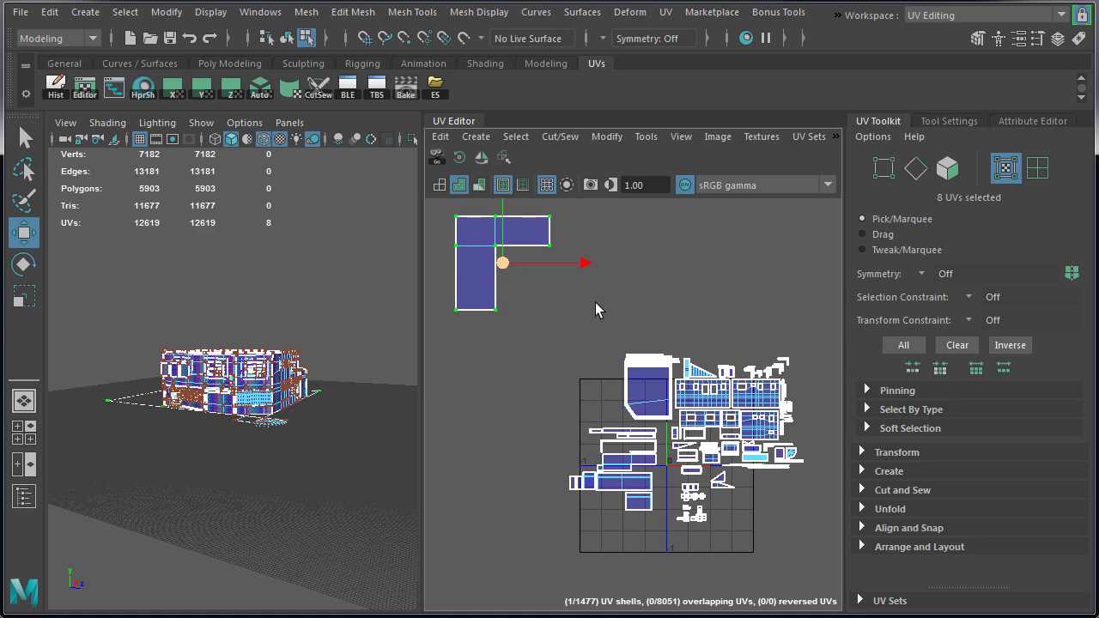
- Select the UVs of all building shells without the ground shell and open the Layout UVs options
alt+right_drag(598, 305, 742, 373)
alt+middle_drag(742, 373, 624, 287)
drag(436, 267, 786, 541)
alt+right_drag(679, 460, 801, 521)
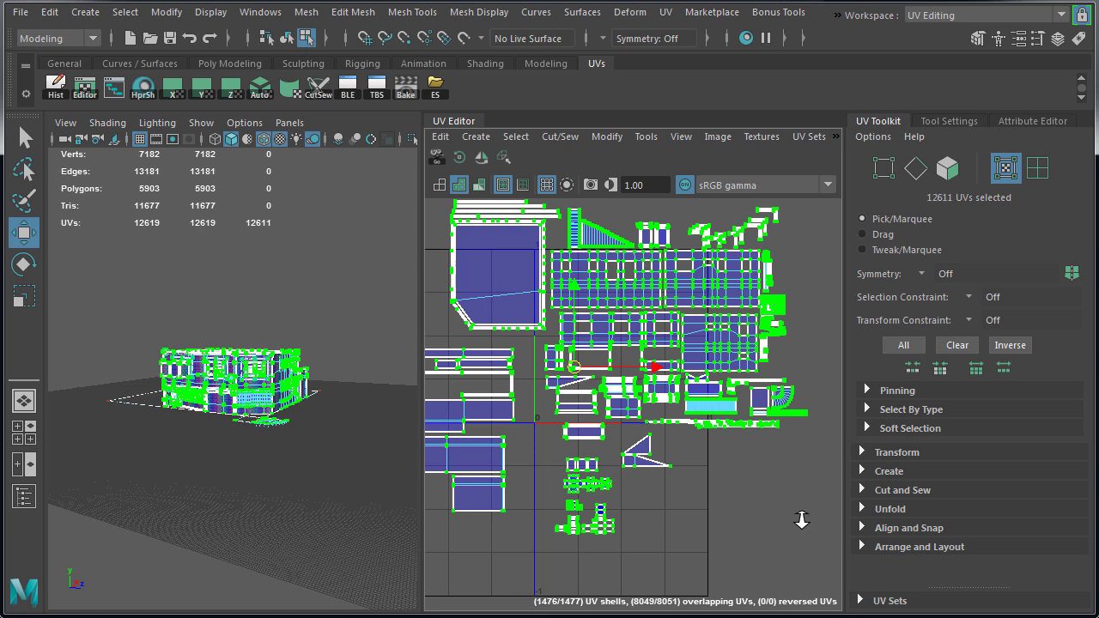
click(864, 546)
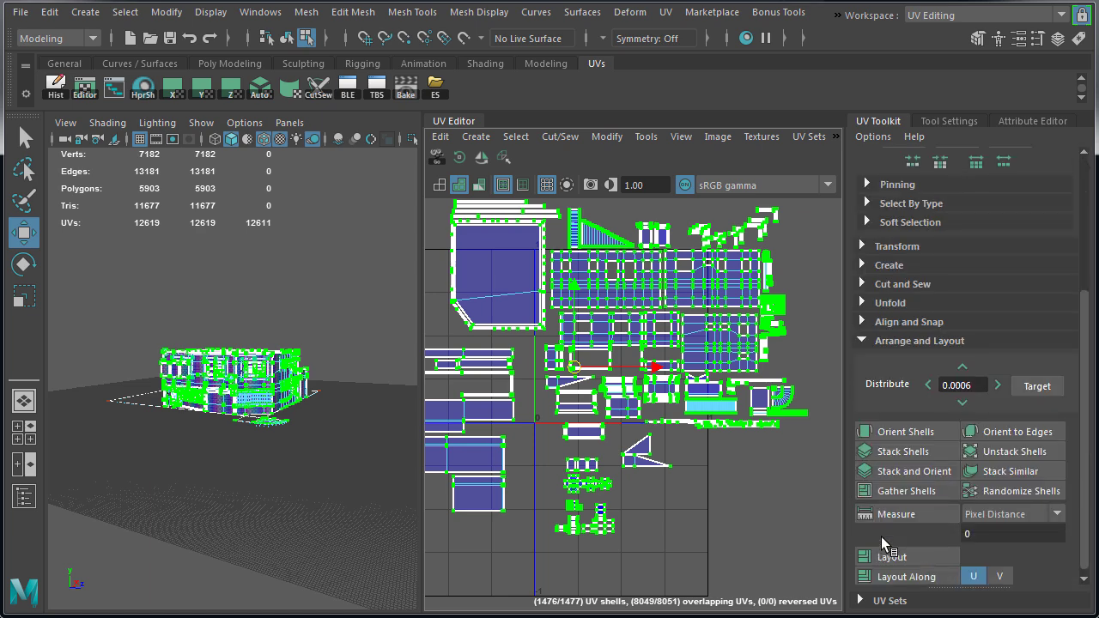
click(885, 547)
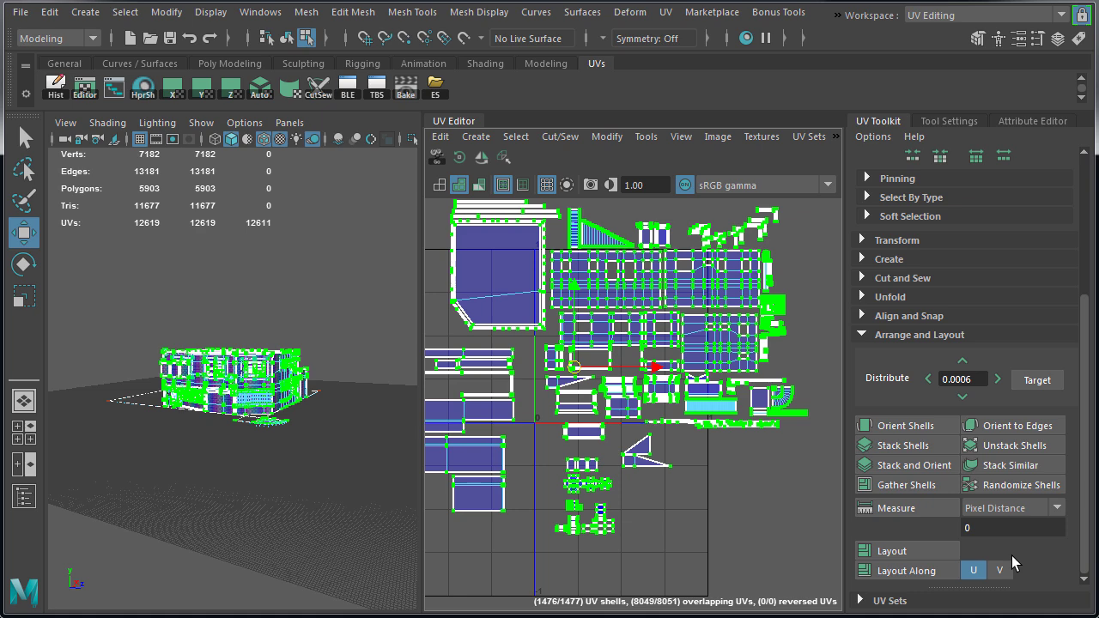
click(606, 137)
click(761, 394)
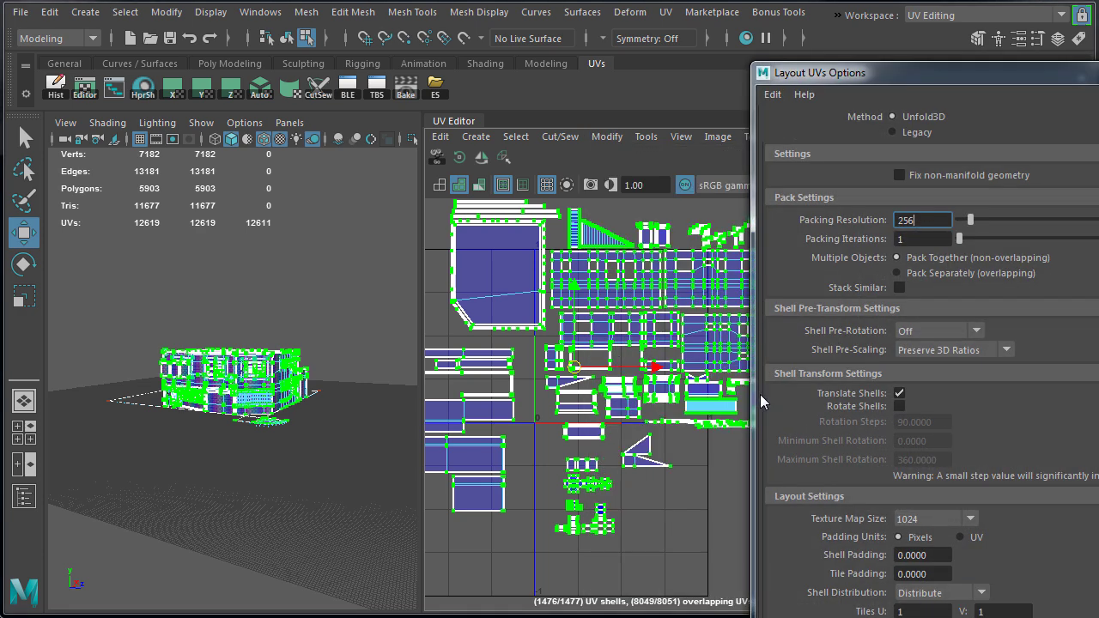
- Set the UV layout to a 2048 texture map size with shell padding and tile padding of 4 pixels
drag(927, 83, 183, 17)
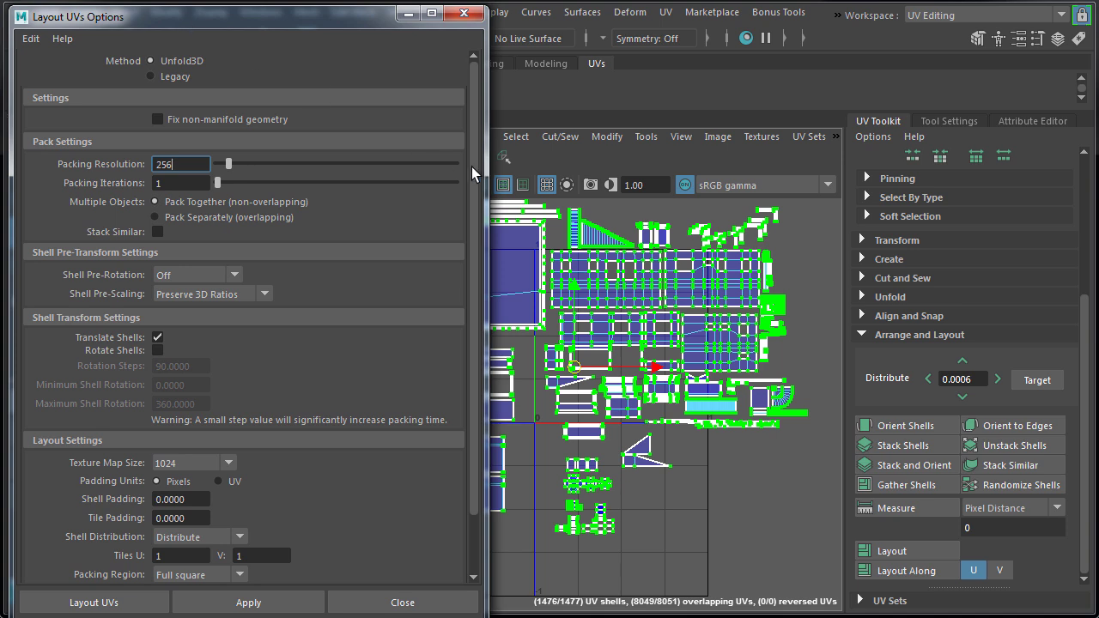
drag(471, 172, 489, 229)
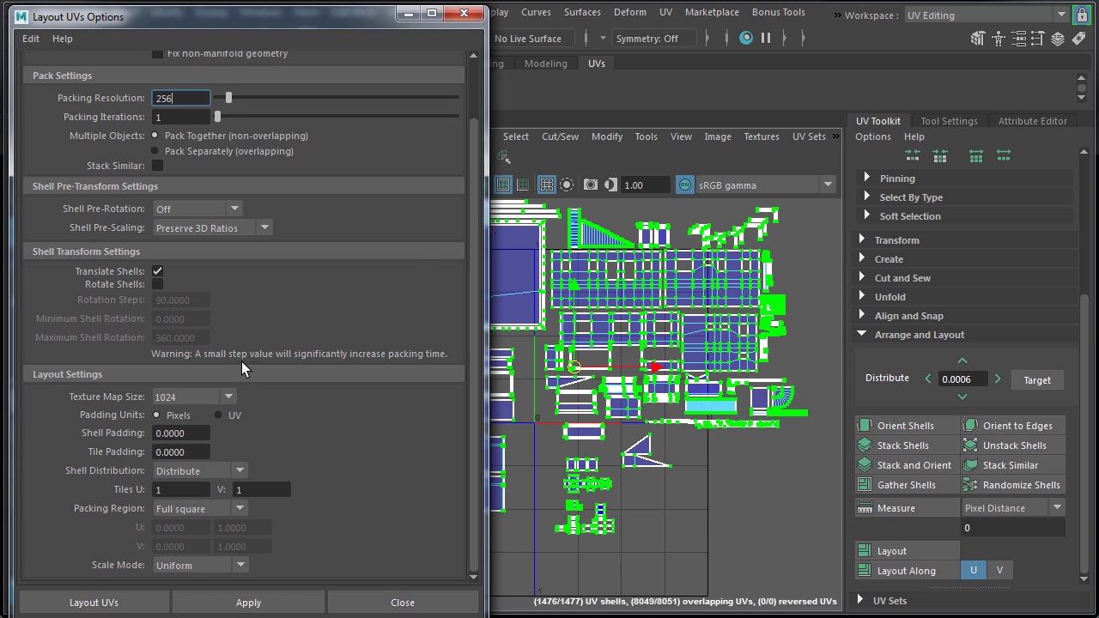
click(206, 396)
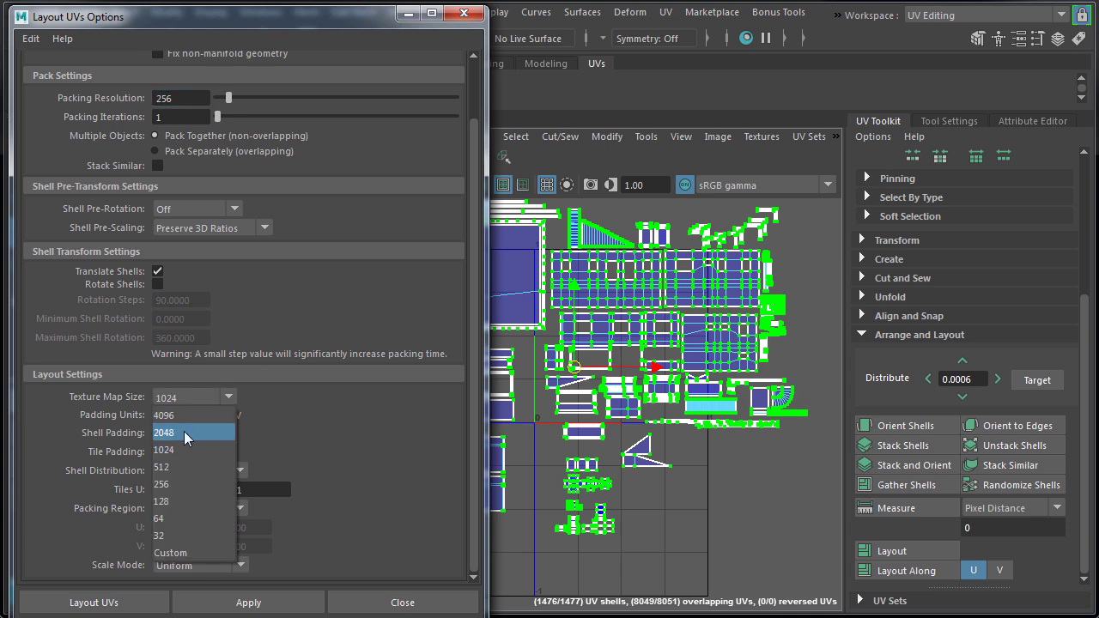
click(183, 431)
double_click(180, 433)
text(4)
key(Tab)
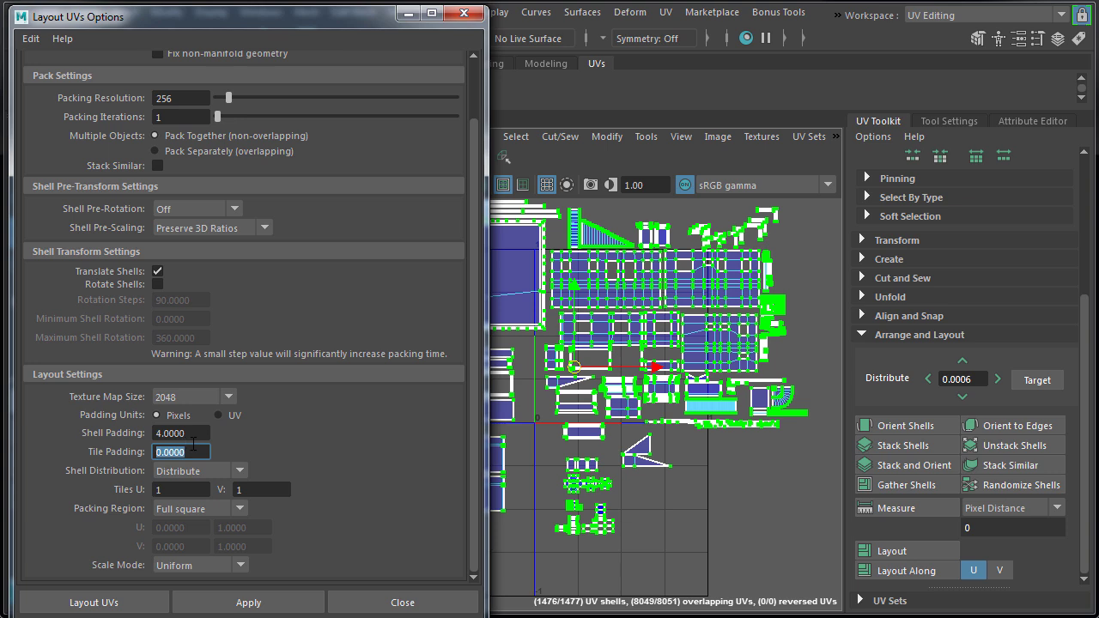
text(4)
scroll(478, 256, up, 2)
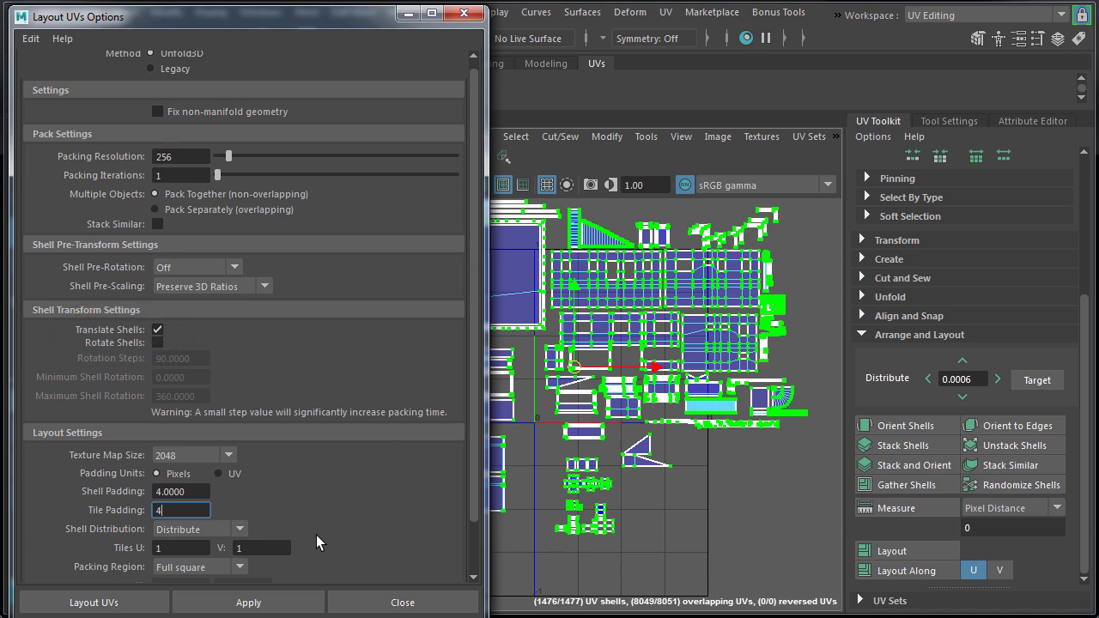
- Run the UV layout on the building shells, fix the non-manifold geometry and inspect the packed shells
click(151, 602)
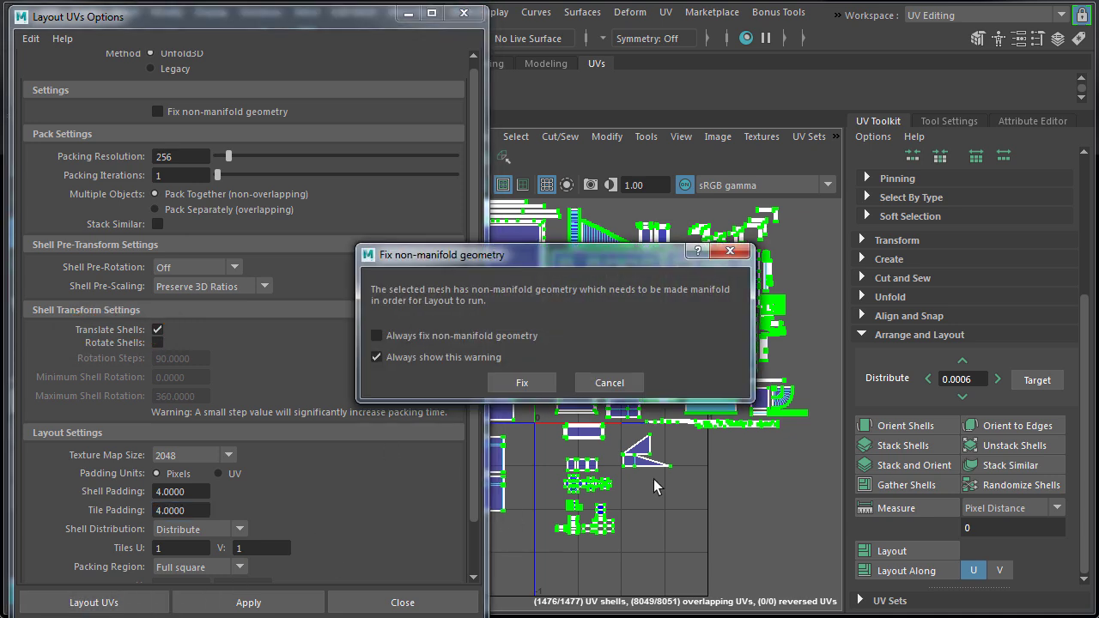
click(521, 383)
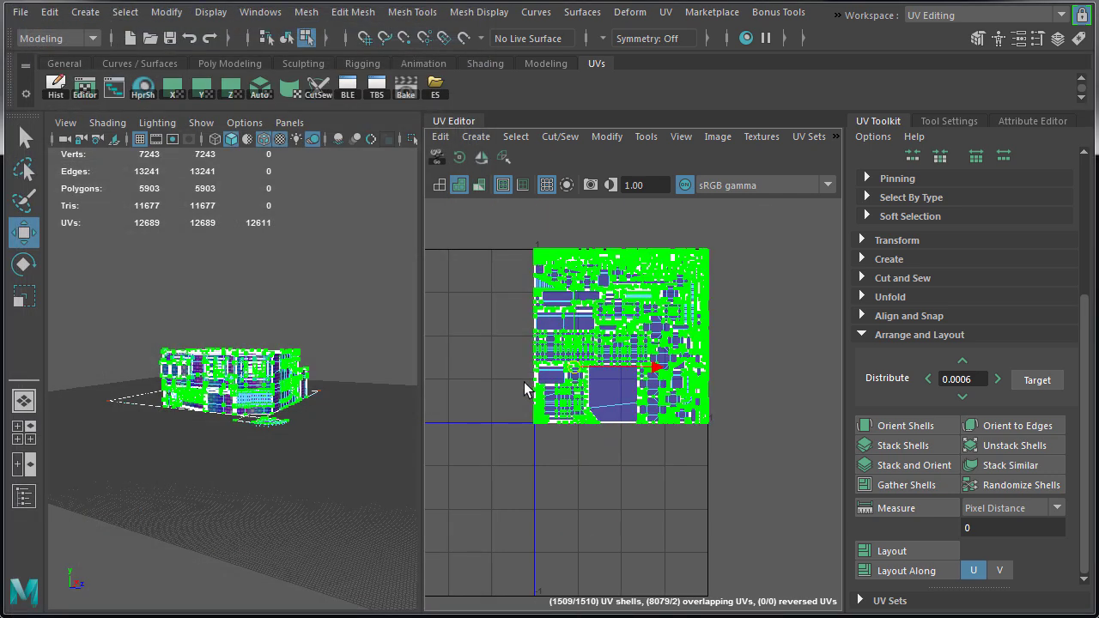
alt+right_drag(548, 284, 875, 441)
scroll(720, 337, up, 2)
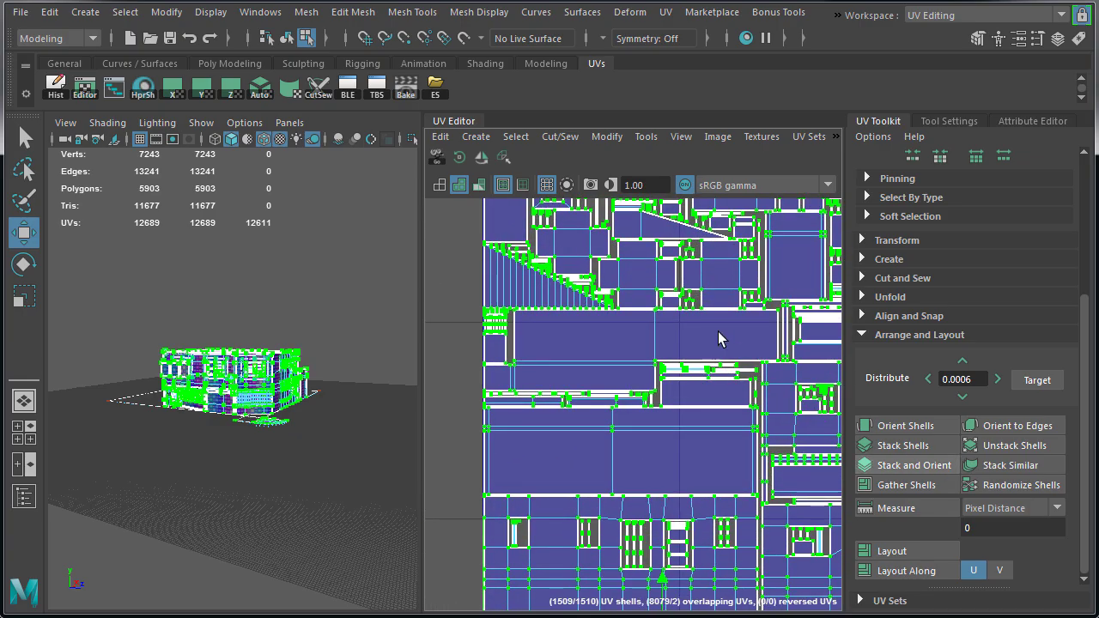
alt+middle_drag(699, 341, 488, 445)
alt+right_drag(596, 395, 709, 457)
alt+middle_drag(668, 317, 604, 401)
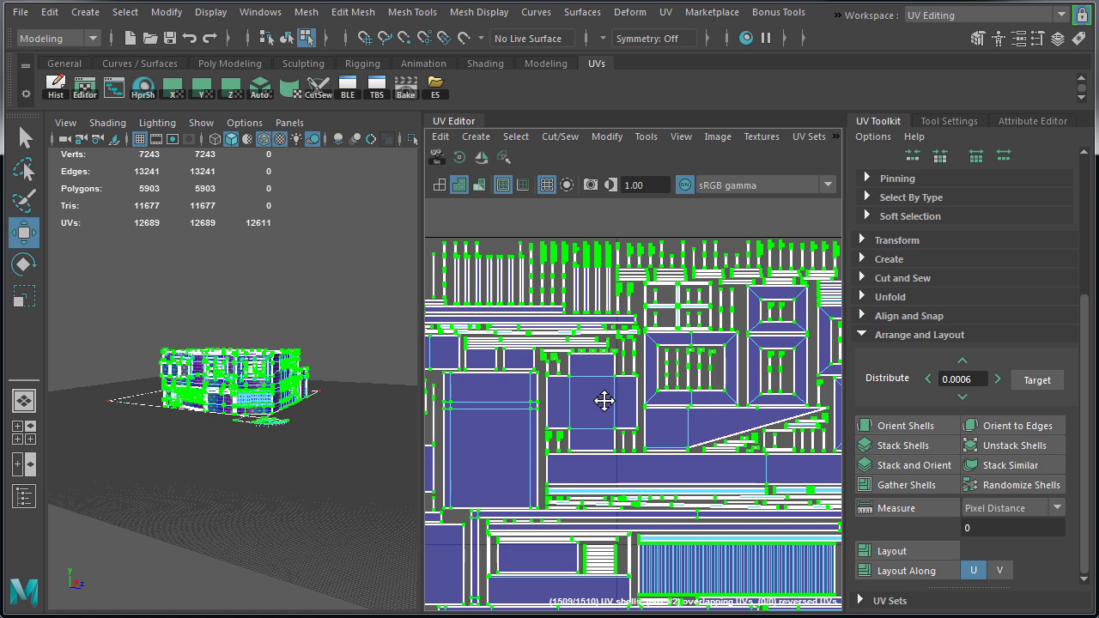
key(f)
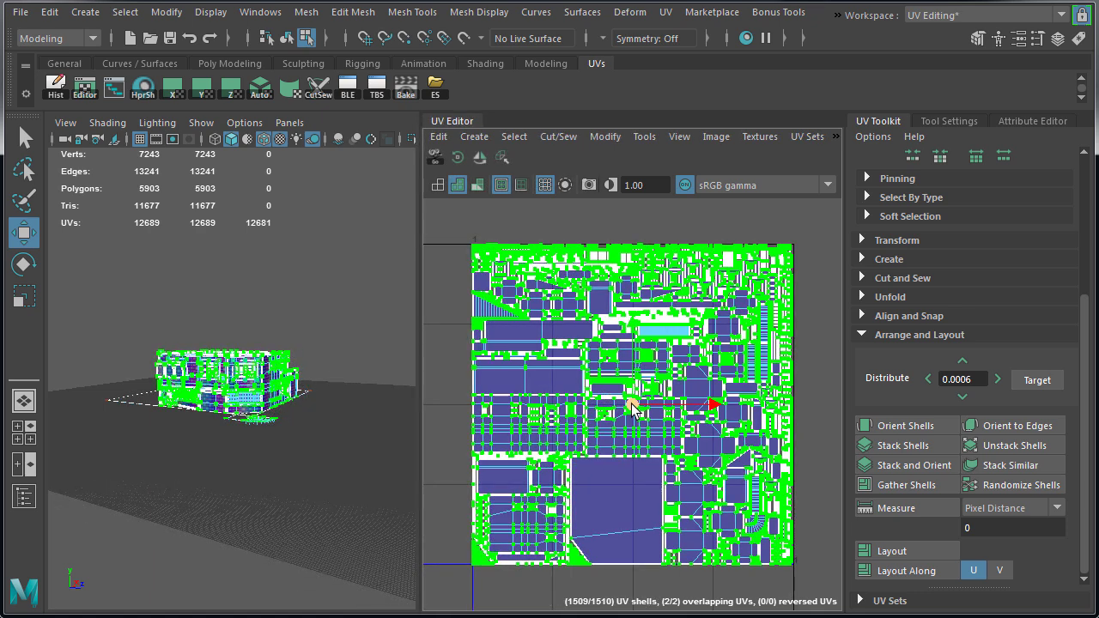
- Undo the automatic UV layout
key(ctrl+z)
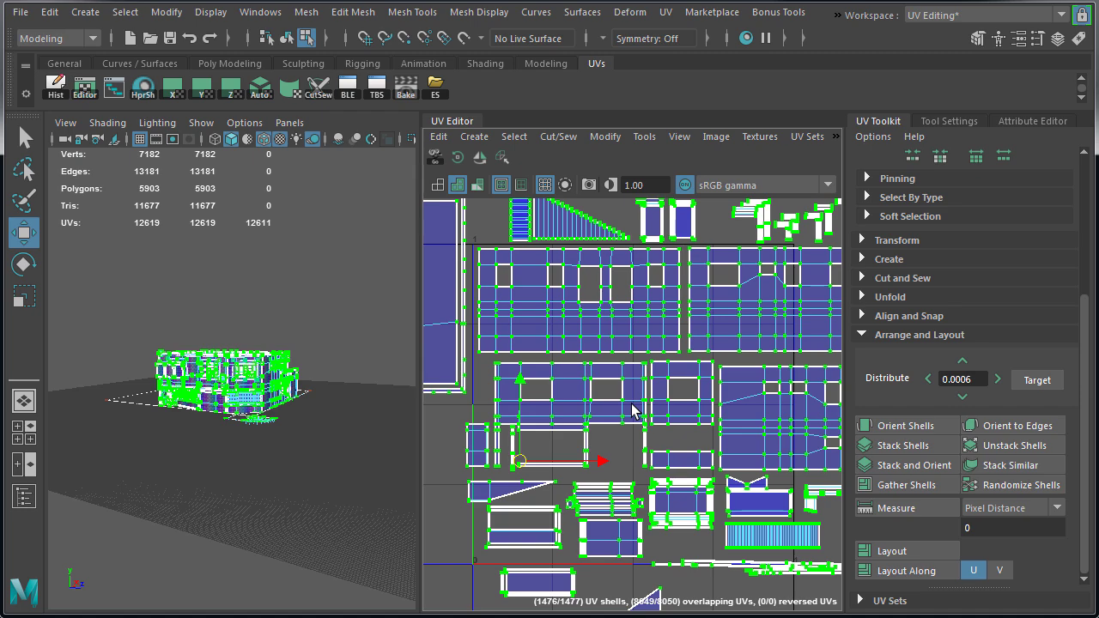
scroll(730, 371, down, 3)
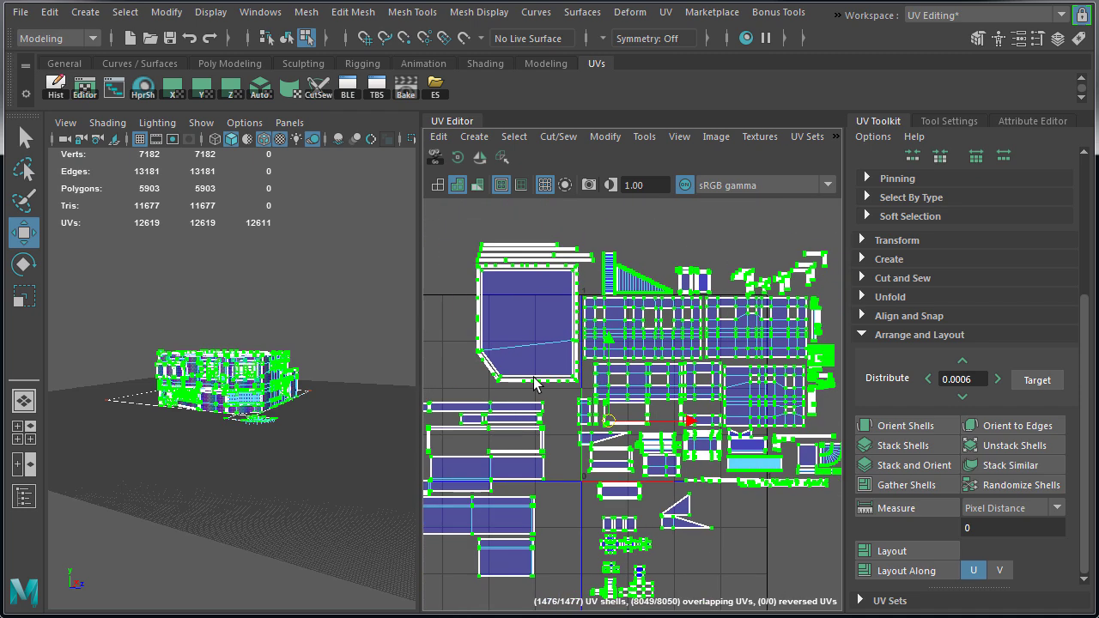
scroll(670, 395, up, 3)
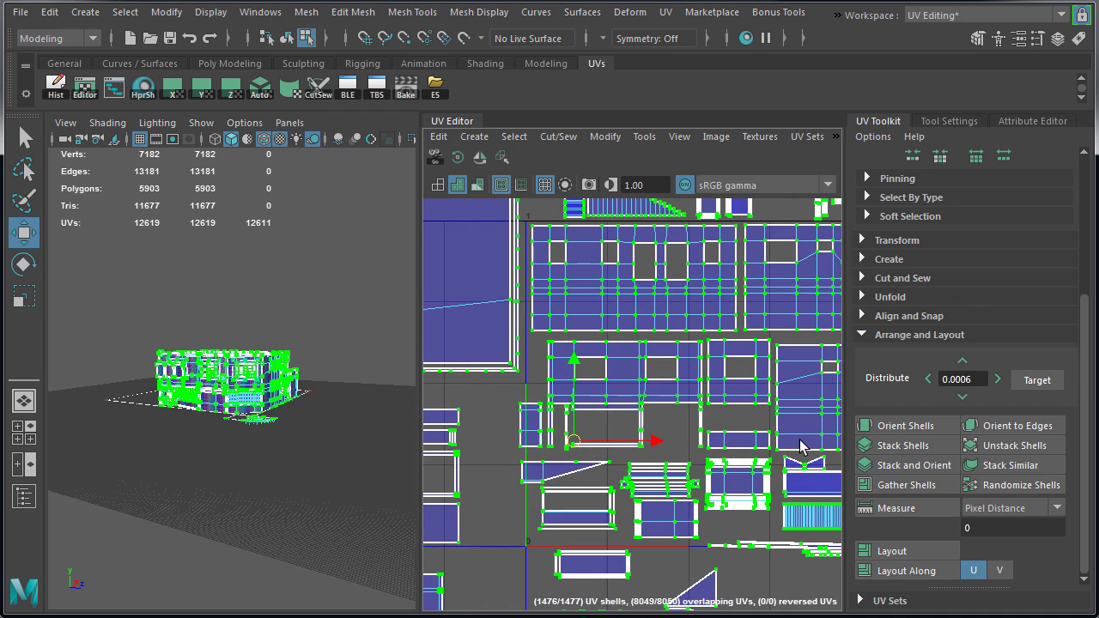
scroll(561, 292, down, 3)
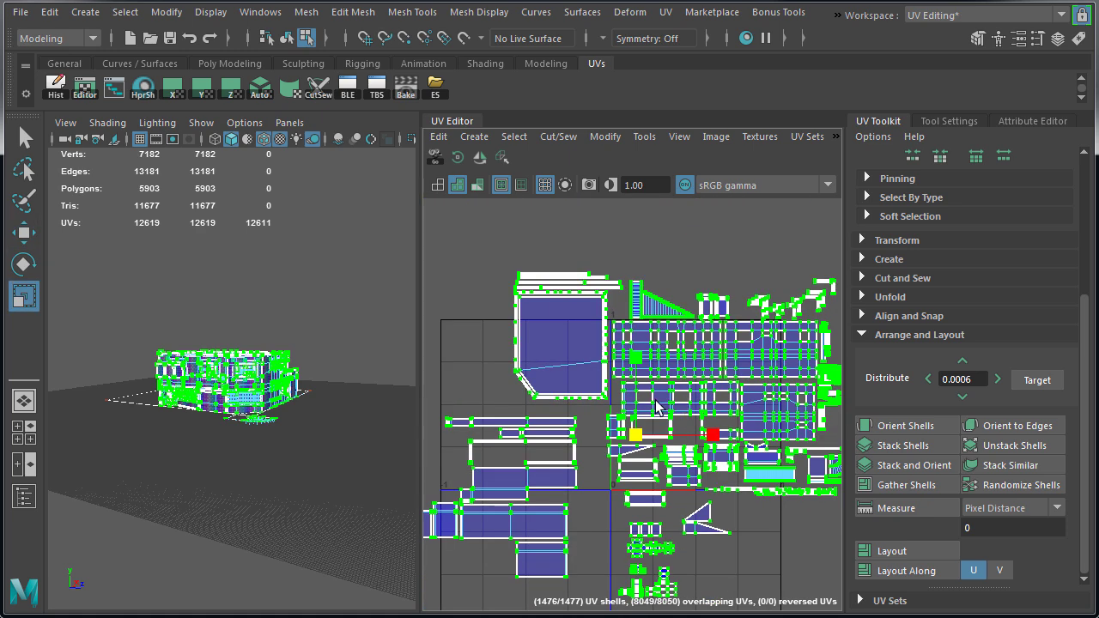
- Scale the building shells down uniformly and move them so the wall shell meets the 0 to 1 tile's upper-left corner
right_drag(641, 311, 648, 308)
scroll(646, 490, up, 5)
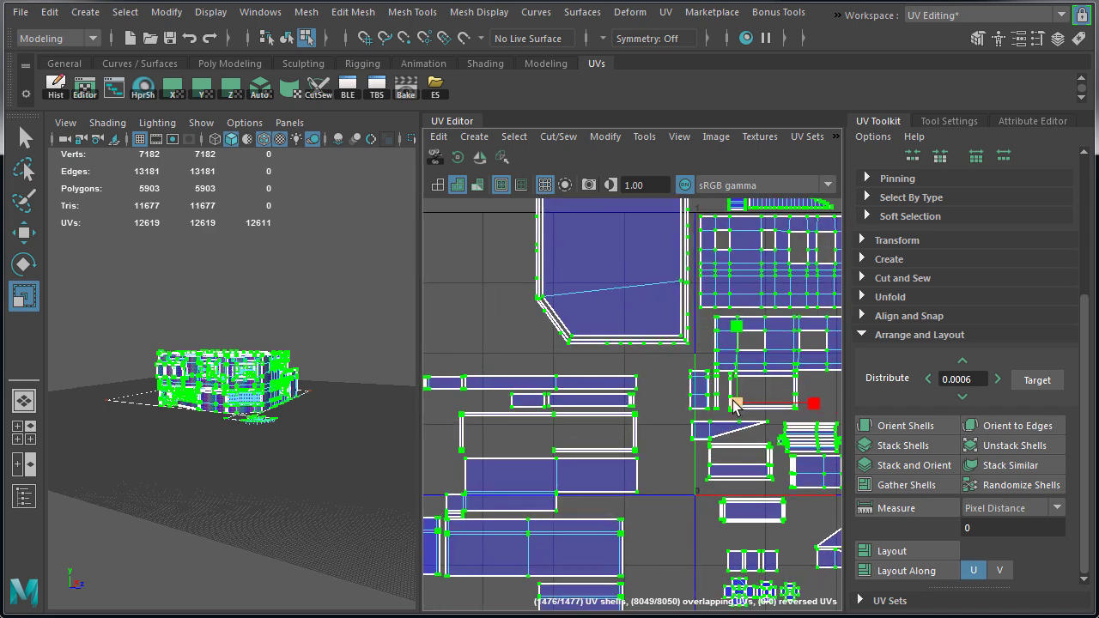
key(w)
drag(495, 582, 482, 477)
key(r)
key(w)
alt+middle_drag(590, 353, 613, 415)
alt+right_drag(612, 415, 633, 429)
- Reselect the building objects and select the UVs of all their shells, leaving out the ground shell
click(255, 365)
click(361, 259)
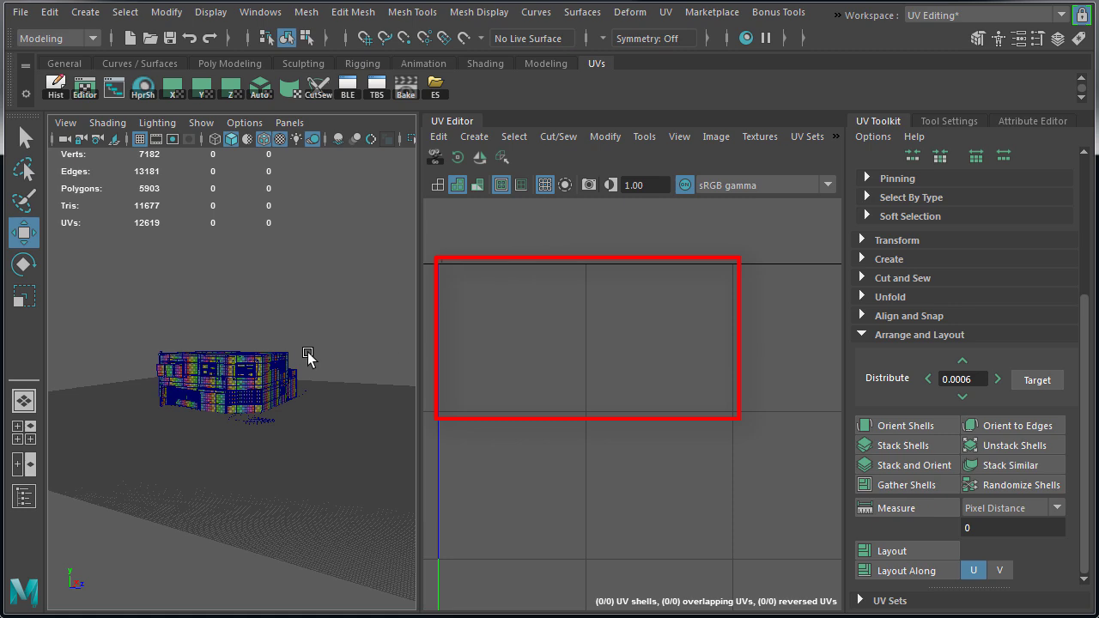
click(264, 360)
right_drag(622, 343, 674, 350)
key(F8)
drag(133, 313, 368, 471)
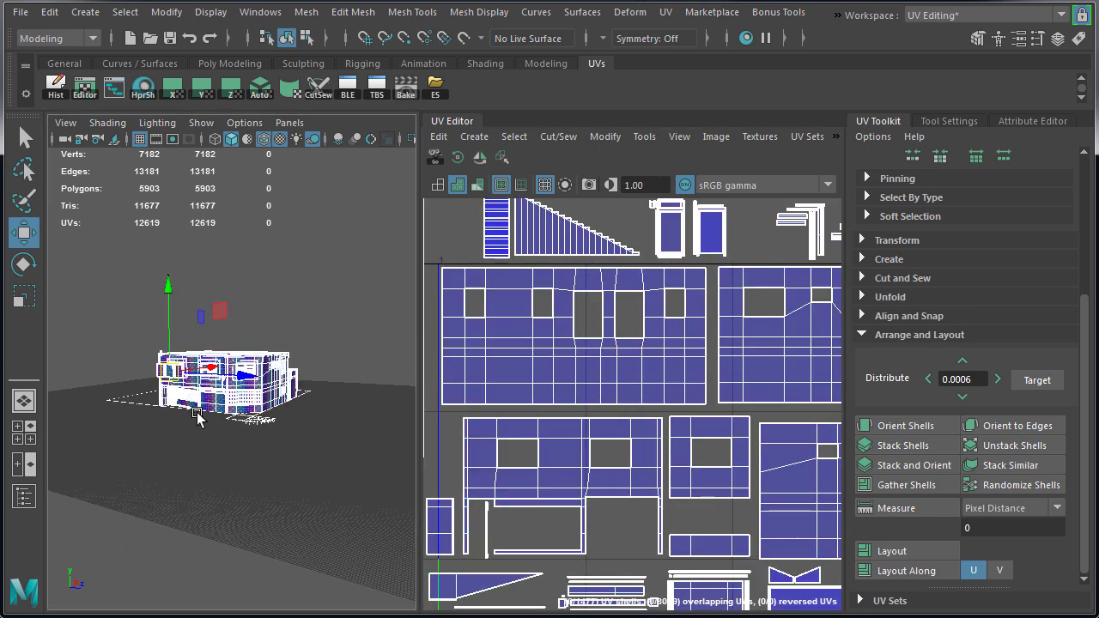
alt+right_drag(556, 439, 386, 352)
right_drag(500, 297, 510, 299)
drag(461, 249, 822, 571)
- Scale the selected building shells slightly and move them so the first wall shell's corner meets the 0 to 1 tile's upper-left corner
alt+right_drag(468, 403, 613, 472)
alt+middle_drag(613, 472, 588, 426)
key(r)
scroll(588, 427, down, 2)
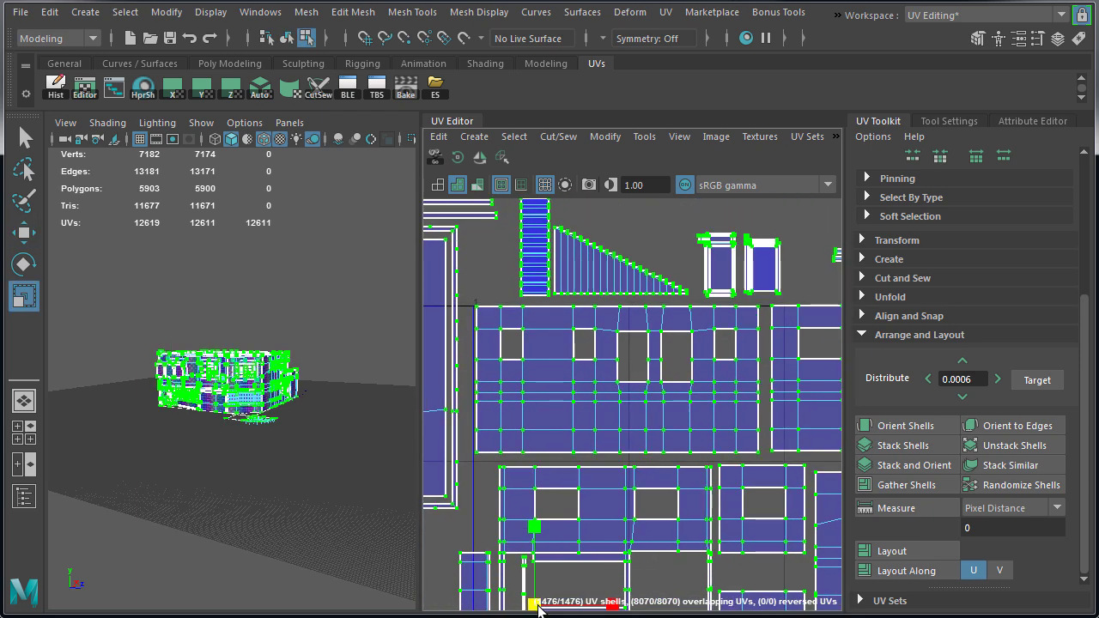
drag(534, 600, 536, 604)
alt+right_drag(495, 348, 698, 481)
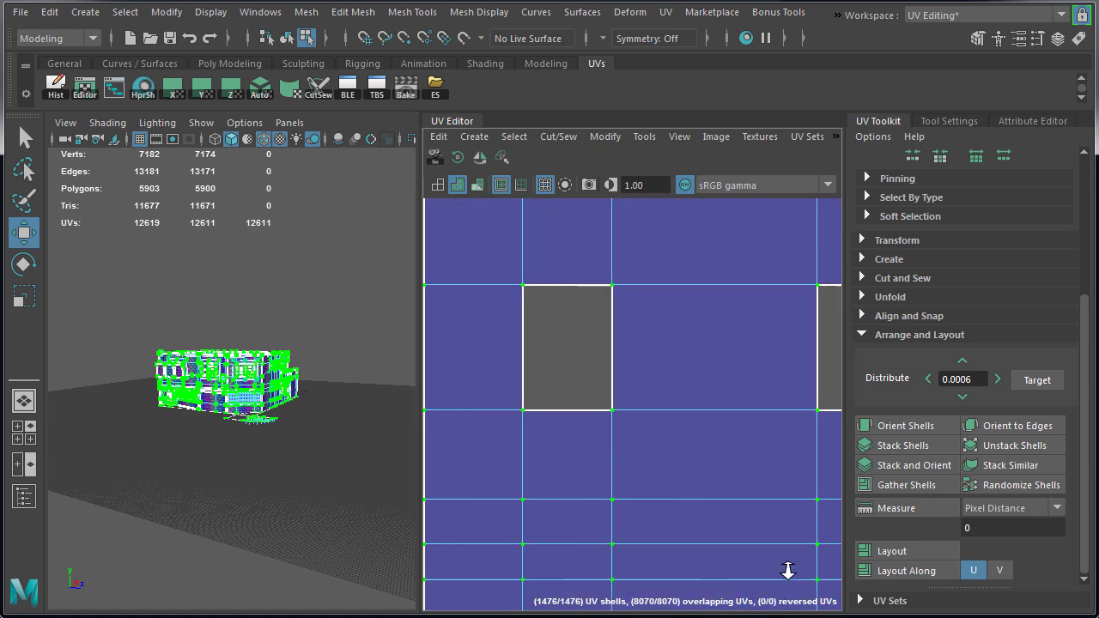
alt+middle_drag(491, 255, 630, 371)
scroll(632, 428, up, 4)
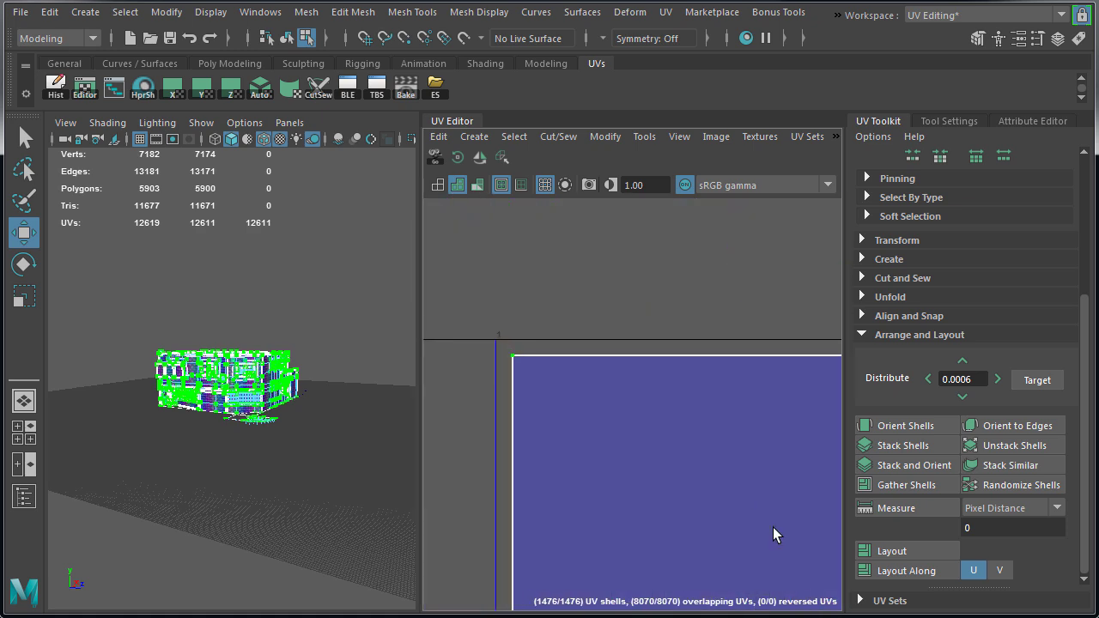
scroll(614, 413, down, 5)
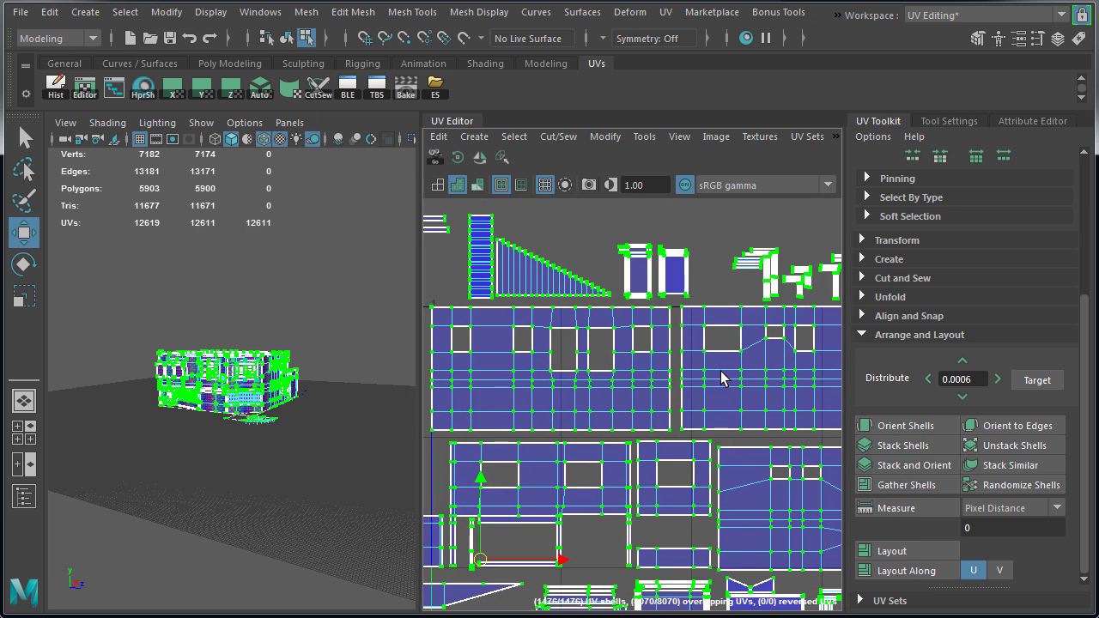
- Select the hidden faces of the interior wall section inside the building and delete them
right_drag(253, 356, 276, 345)
key(f)
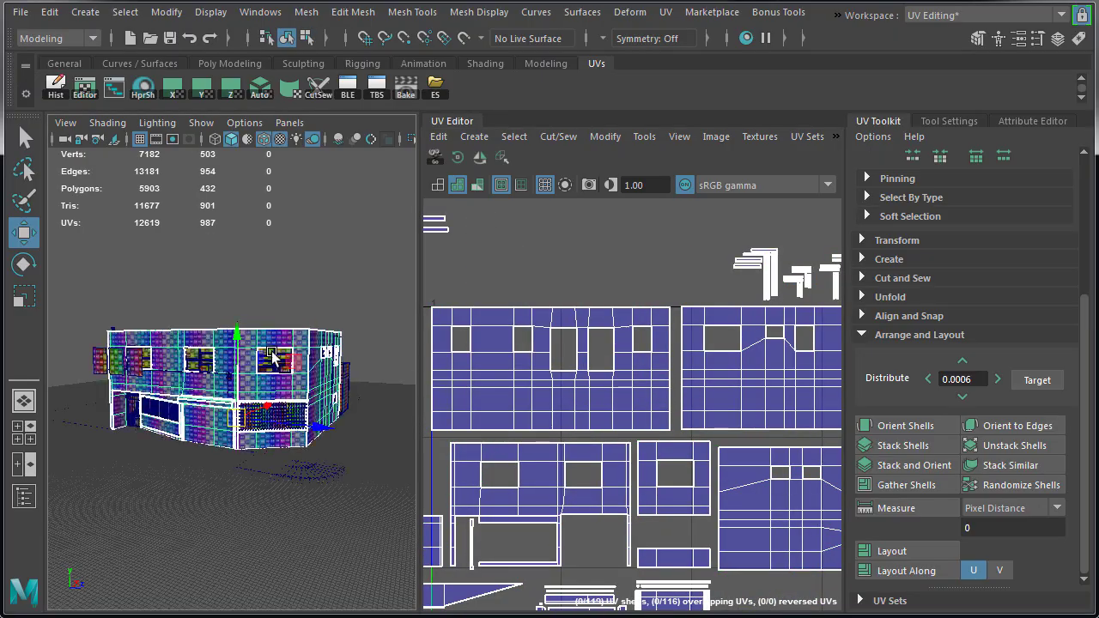
alt+drag(284, 333, 93, 372)
scroll(245, 380, up, 8)
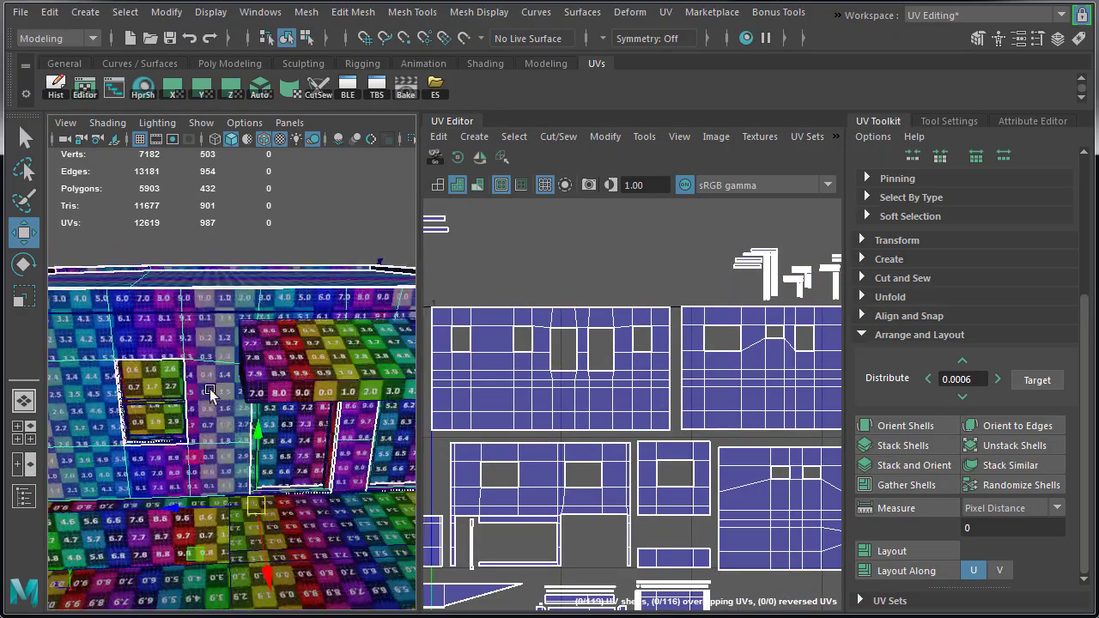
alt+drag(284, 386, 235, 392)
alt+middle_drag(235, 390, 265, 314)
alt+drag(266, 313, 163, 314)
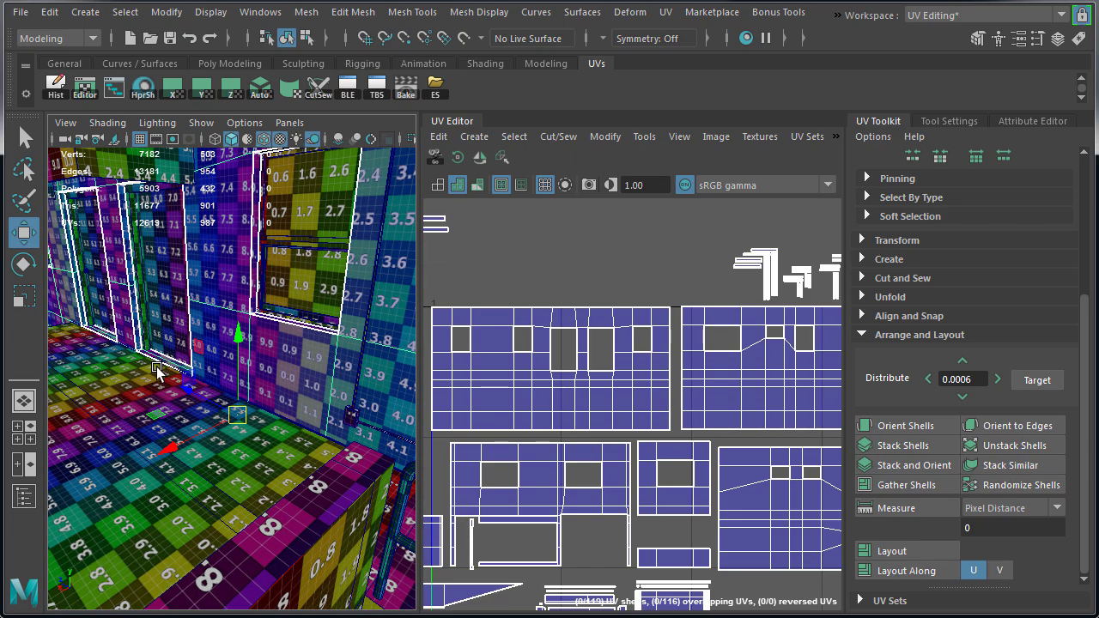
alt+right_drag(163, 378, 211, 375)
alt+middle_drag(211, 374, 248, 307)
alt+drag(249, 307, 246, 347)
right_drag(240, 289, 243, 342)
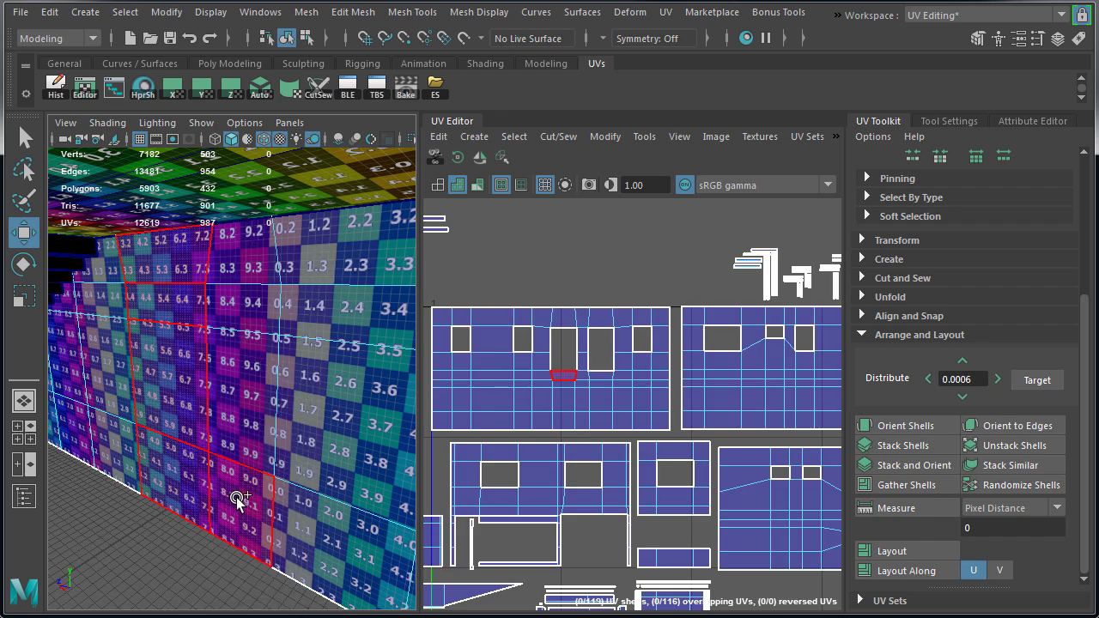
drag(241, 479, 334, 445)
mouse_move(218, 353)
alt+mouse_down()
mouse_move(241, 366)
mouse_move(294, 339)
mouse_move(251, 331)
alt+mouse_up()
scroll(293, 339, down, 8)
alt+middle_drag(253, 329, 243, 312)
scroll(243, 312, down, 8)
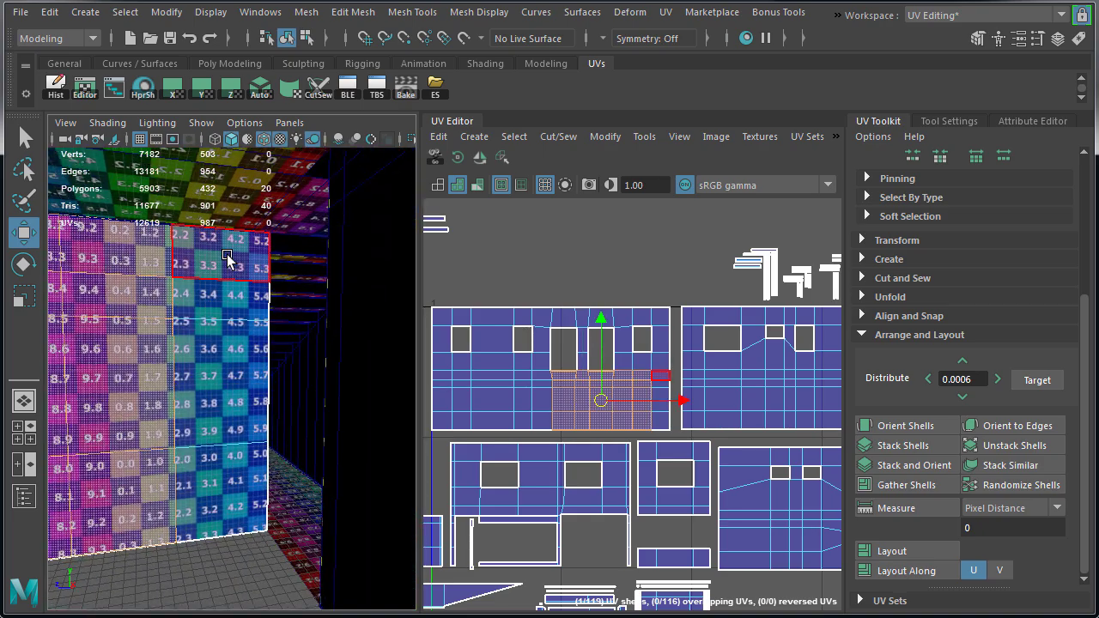
key(Delete)
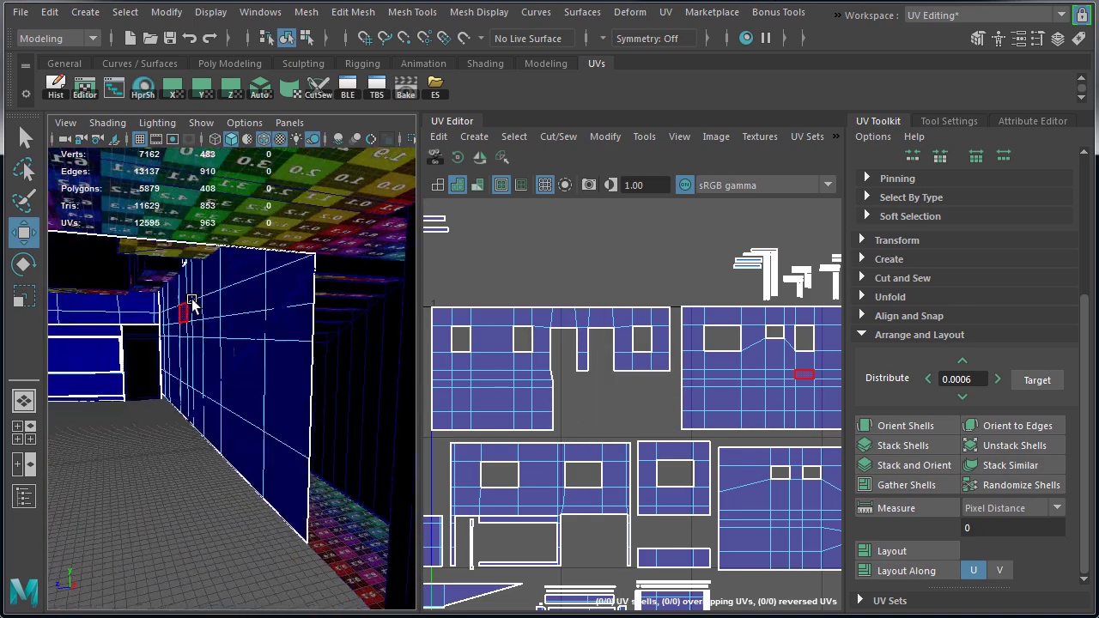
- Delete the three leftover interior wall faces beside the staircase
alt+drag(215, 298, 308, 322)
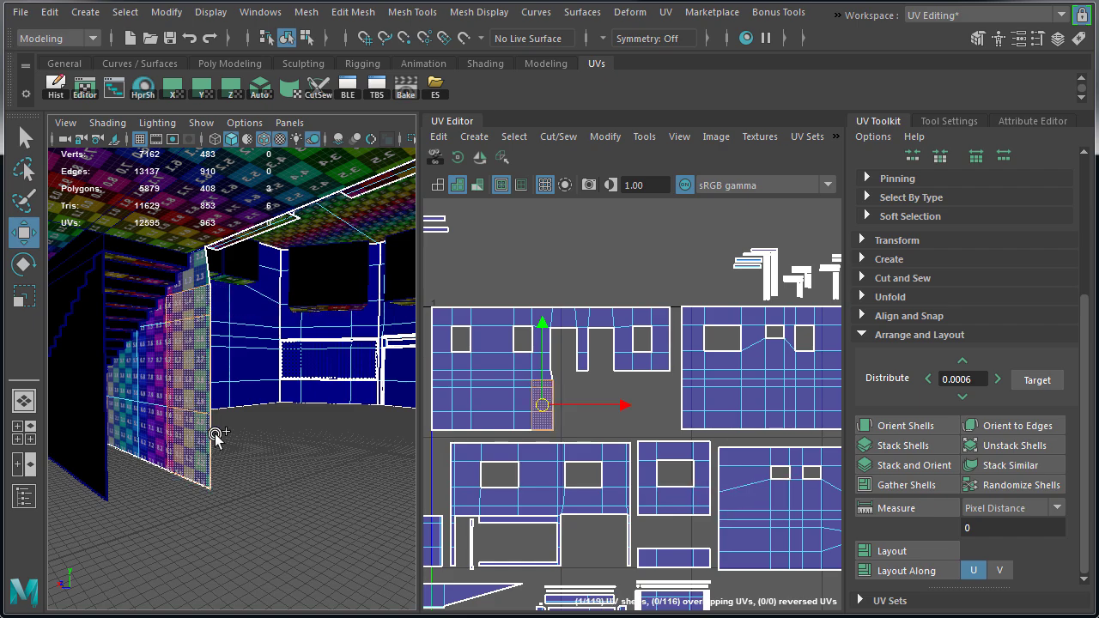
click(165, 245)
alt+drag(167, 321, 290, 402)
click(187, 387)
mouse_move(290, 402)
alt+right_down()
mouse_move(332, 405)
mouse_move(332, 360)
mouse_move(289, 400)
alt+right_up()
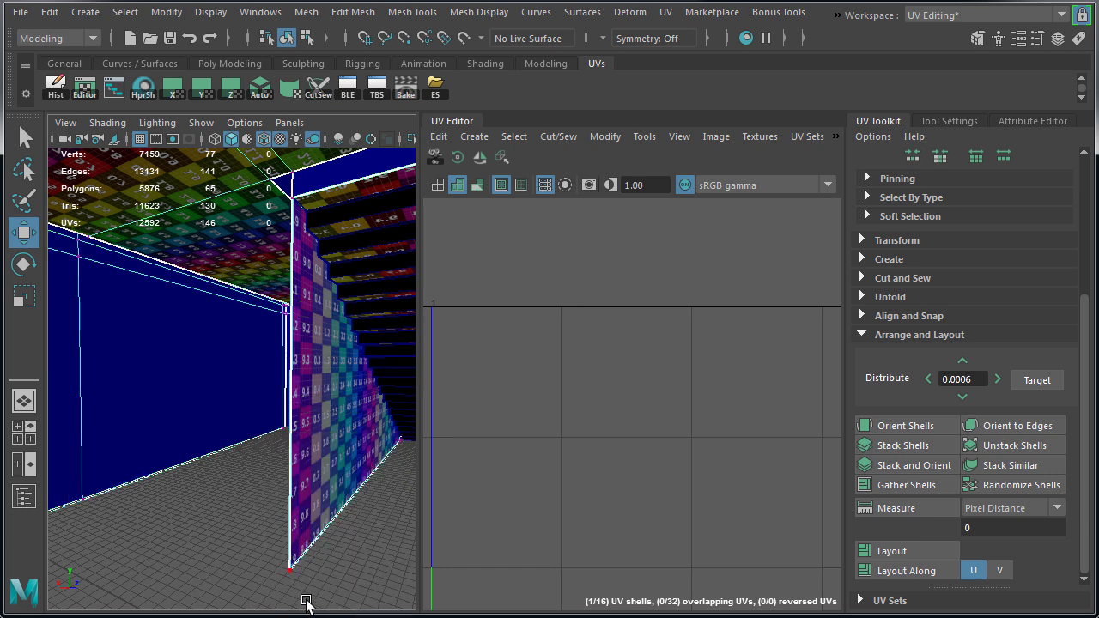
- Raise the bottom corner vertex of the stair side wall with Preserve UVs turned on in the Move tool's settings
alt+drag(306, 602, 300, 528)
middle_drag(295, 462, 296, 369)
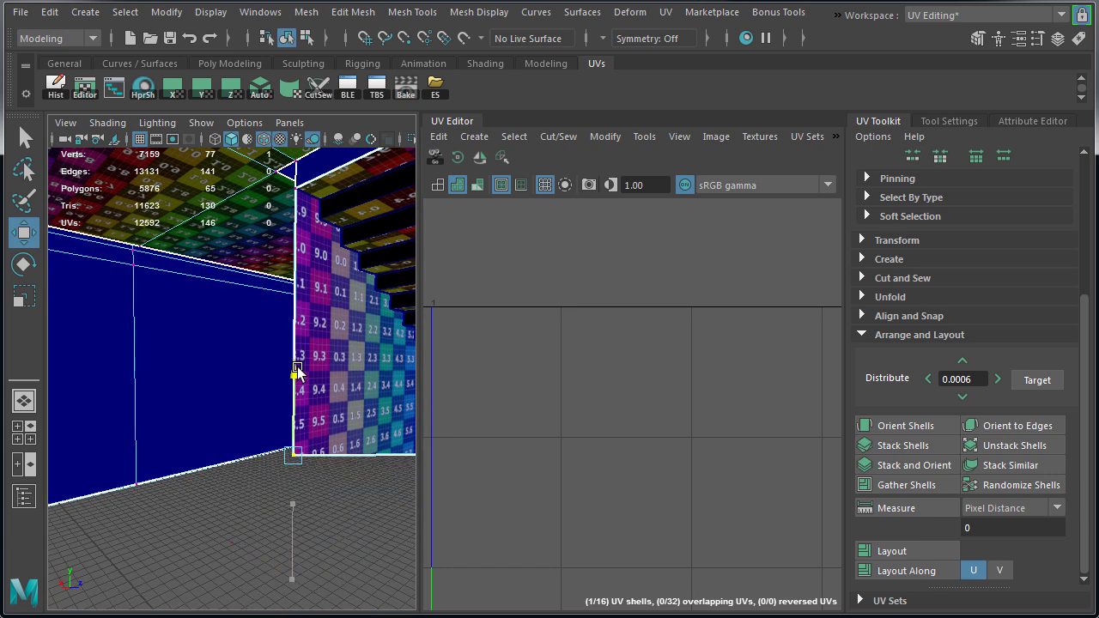
double_click(29, 235)
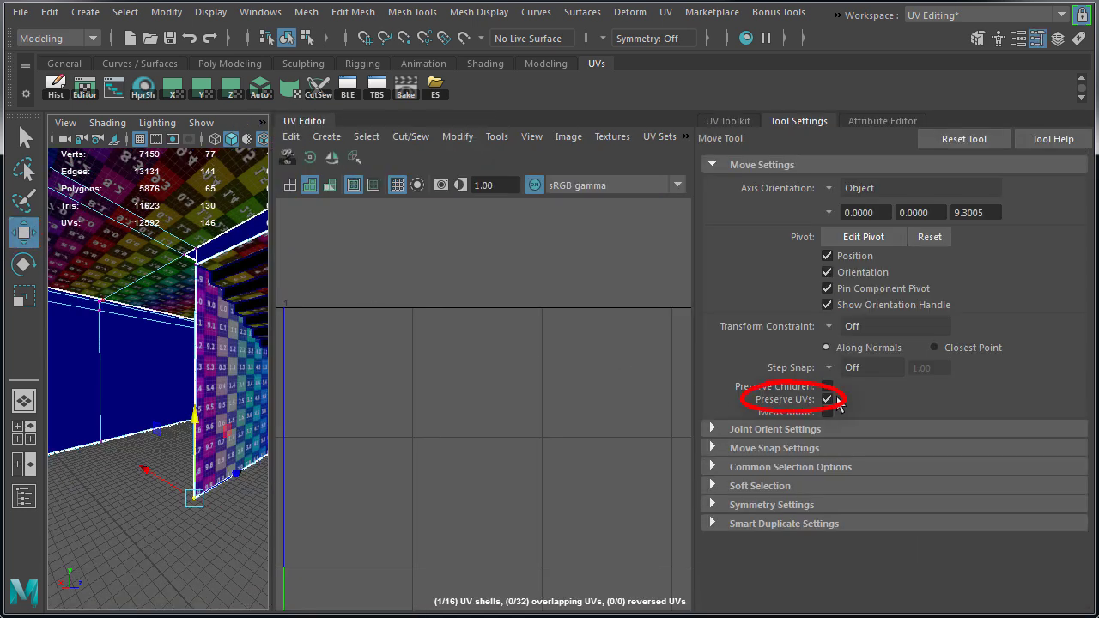
click(734, 118)
drag(296, 500, 311, 146)
- Return to whole-object selection and select all the building objects, leaving out the ground plane
alt+drag(320, 294, 125, 191)
alt+drag(124, 150, 295, 358)
alt+right_drag(296, 359, 182, 435)
right_drag(288, 416, 356, 457)
alt+drag(356, 456, 108, 422)
click(209, 448)
alt+drag(209, 448, 292, 448)
alt+right_drag(292, 449, 234, 451)
alt+right_drag(172, 365, 107, 311)
drag(109, 311, 307, 464)
alt+drag(302, 464, 191, 450)
ctrl+click(153, 404)
scroll(602, 402, down, 6)
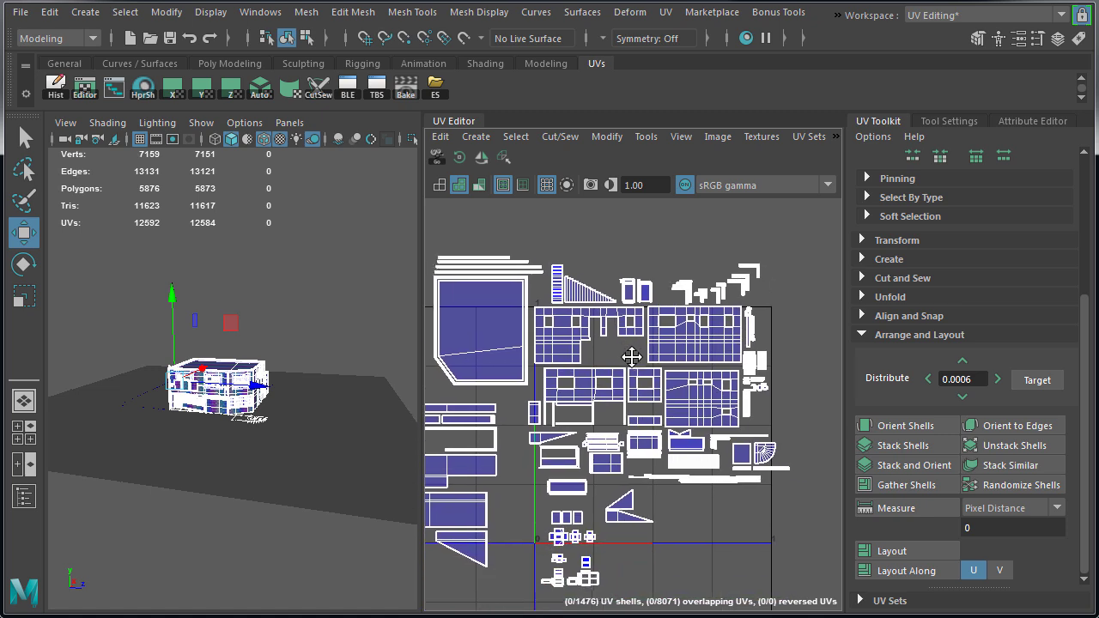
- Select the UVs of all the building shells in the UV Editor
alt+middle_drag(633, 351, 639, 332)
right_drag(639, 332, 537, 302)
drag(826, 552, 826, 552)
alt+right_drag(678, 426, 844, 483)
alt+drag(248, 371, 205, 374)
scroll(206, 376, up, 5)
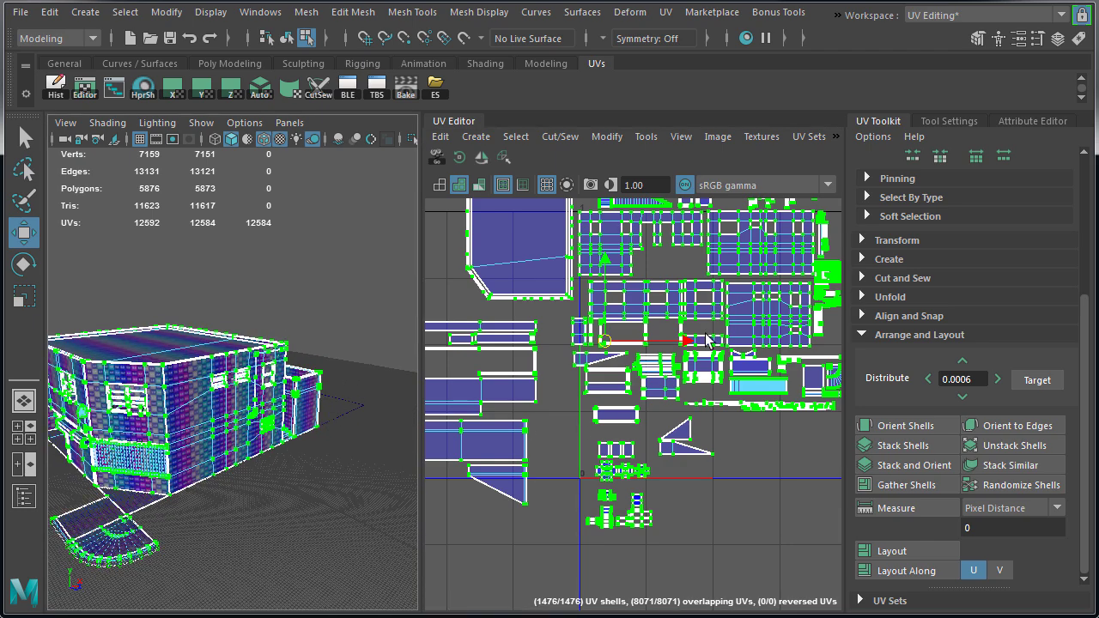
- Move the second wall shell flush against the first wall shell along the tile's upper edge
alt+middle_drag(706, 341, 551, 436)
alt+right_drag(543, 369, 741, 417)
alt+middle_drag(702, 383, 874, 419)
scroll(662, 404, up, 8)
alt+middle_drag(724, 395, 658, 394)
scroll(488, 317, up, 5)
middle_drag(627, 342, 611, 341)
scroll(611, 343, down, 8)
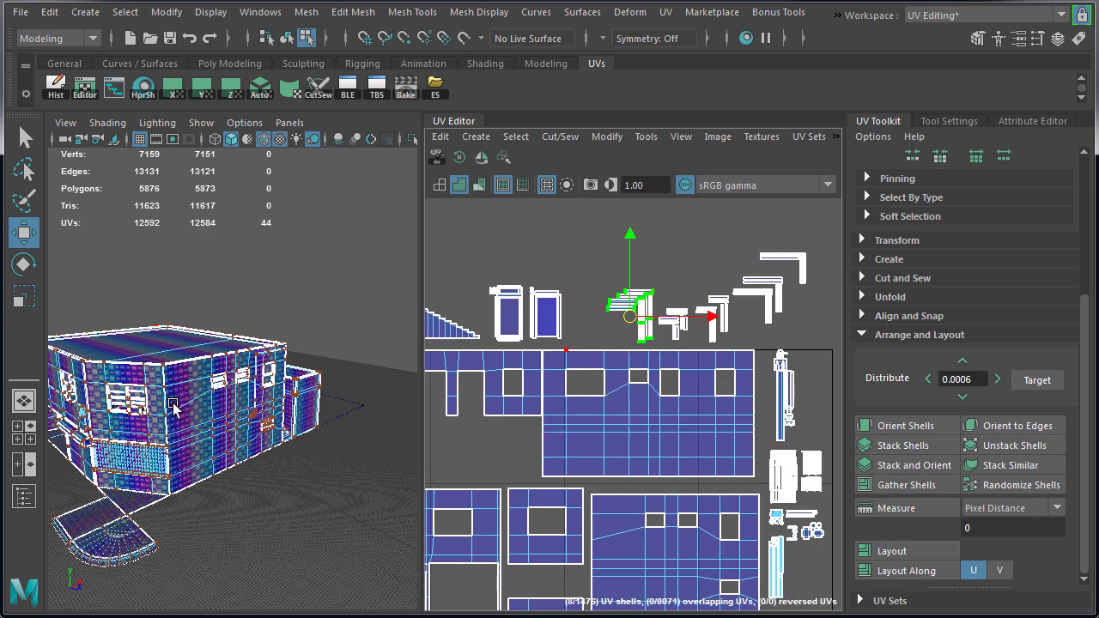
- Move the groups of small trim and detail shells away from the wall shells, out past the tile's right edge
scroll(172, 402, up, 10)
middle_drag(625, 277, 593, 182)
drag(526, 343, 571, 284)
middle_drag(615, 304, 648, 232)
alt+middle_drag(645, 220, 597, 224)
drag(594, 222, 785, 348)
alt+middle_drag(546, 312, 504, 289)
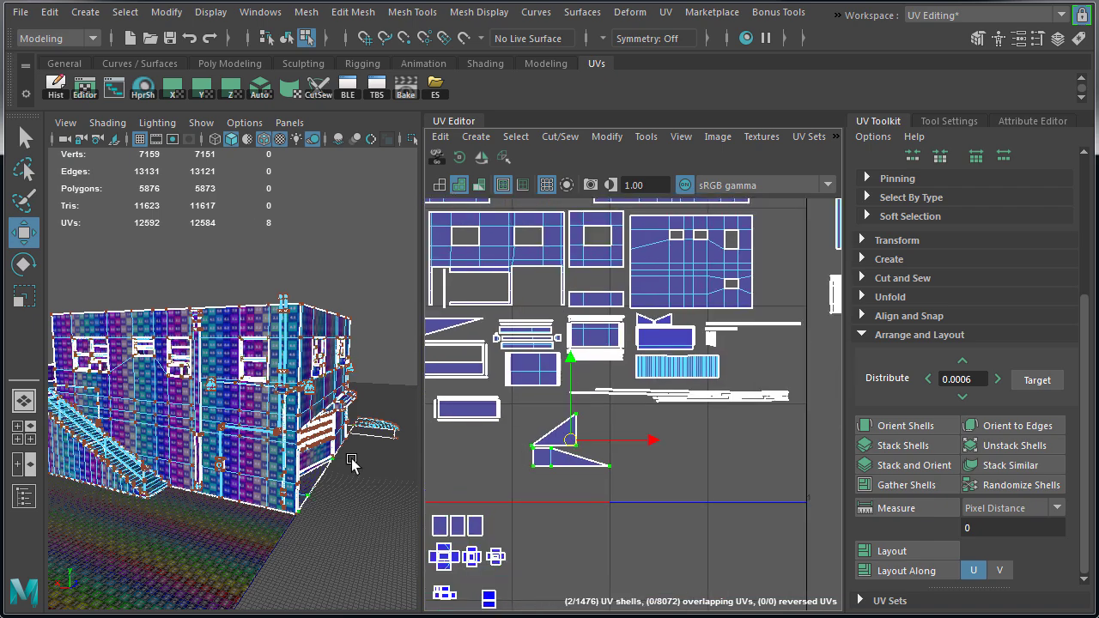
- Fit the tapered shell into the door opening of the second-row wall shell
drag(494, 432, 690, 491)
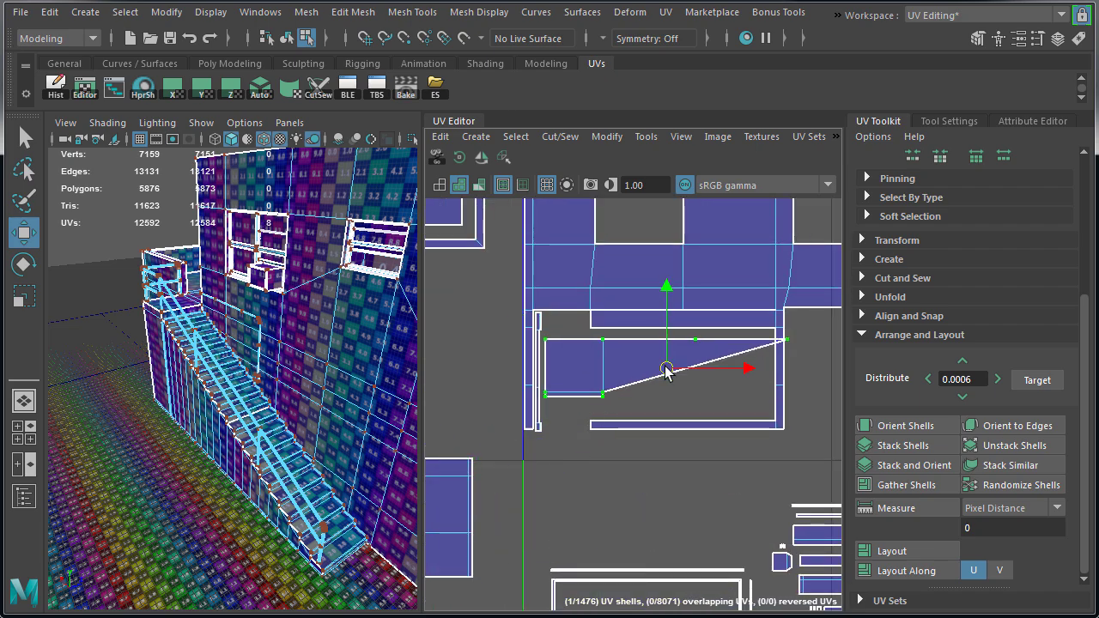
key(r)
scroll(667, 373, up, 4)
scroll(655, 395, up, 2)
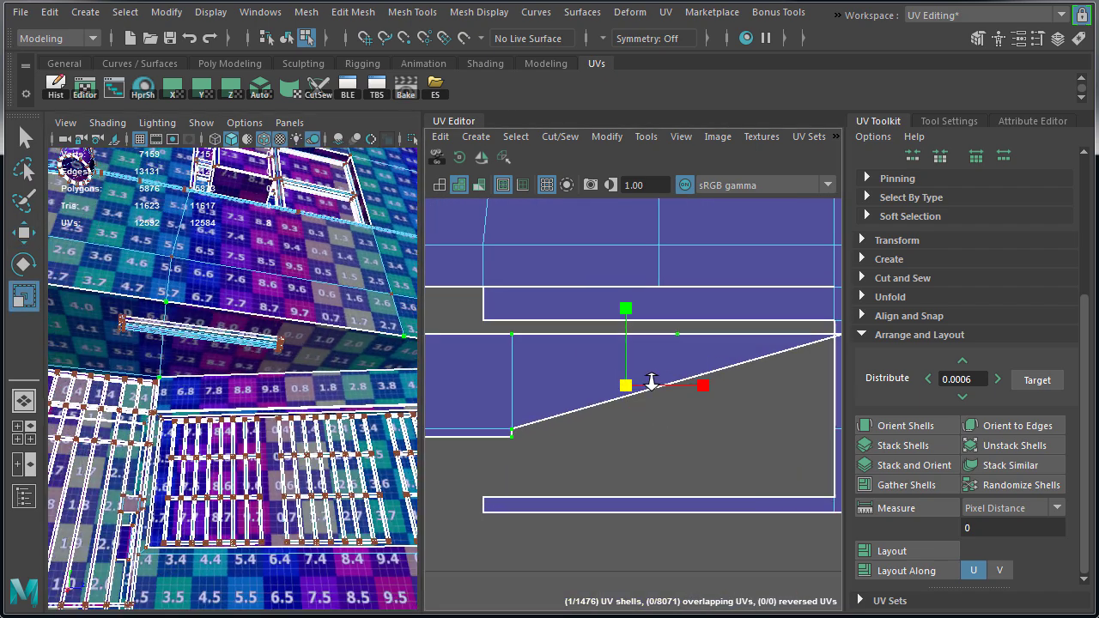
key(w)
alt+middle_drag(684, 420, 591, 420)
scroll(550, 393, down, 6)
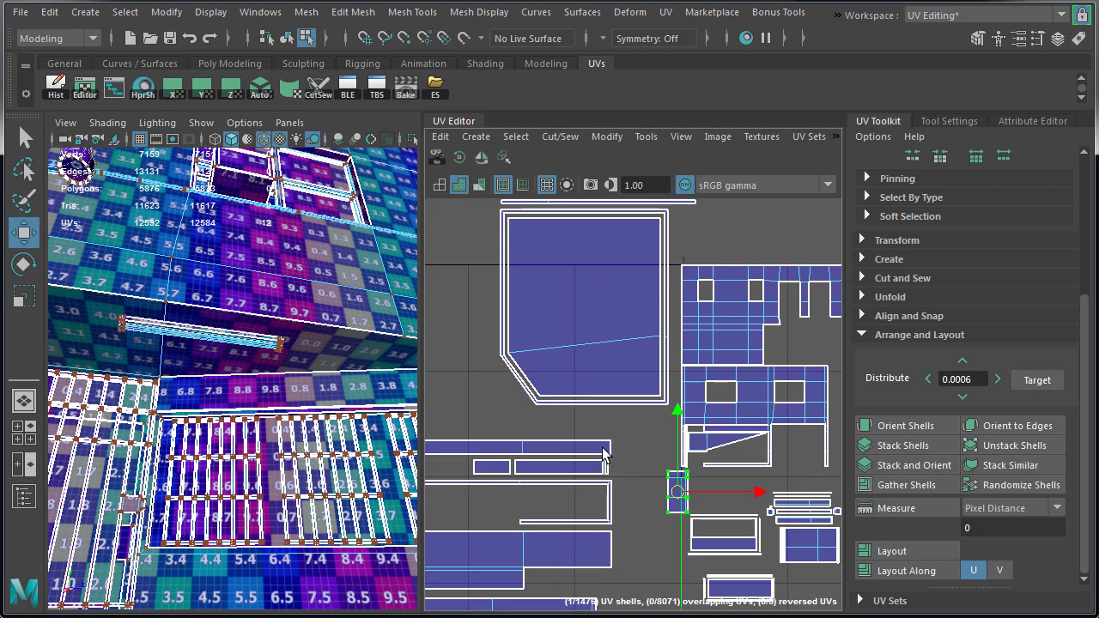
- Move the roof shell with its border and strip shells from beside the tile to below the tile's lower-right area
shift+drag(718, 255, 661, 286)
scroll(783, 397, down, 3)
alt+middle_drag(785, 397, 552, 269)
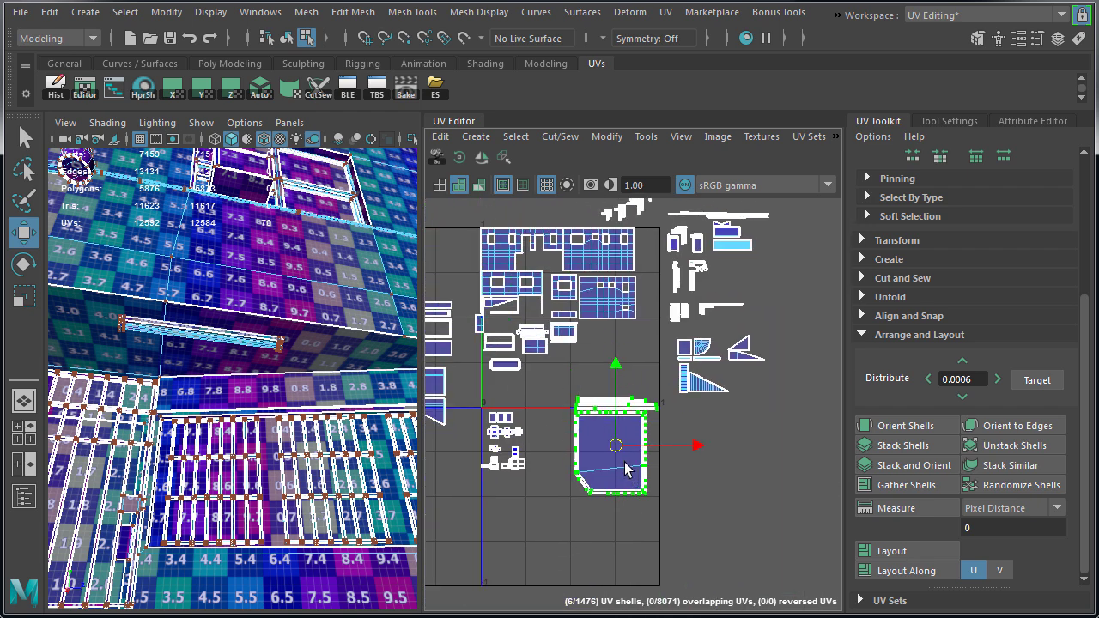
- Select the roof border shell alone and move it up into the tile's lower-right corner
scroll(698, 514, up, 4)
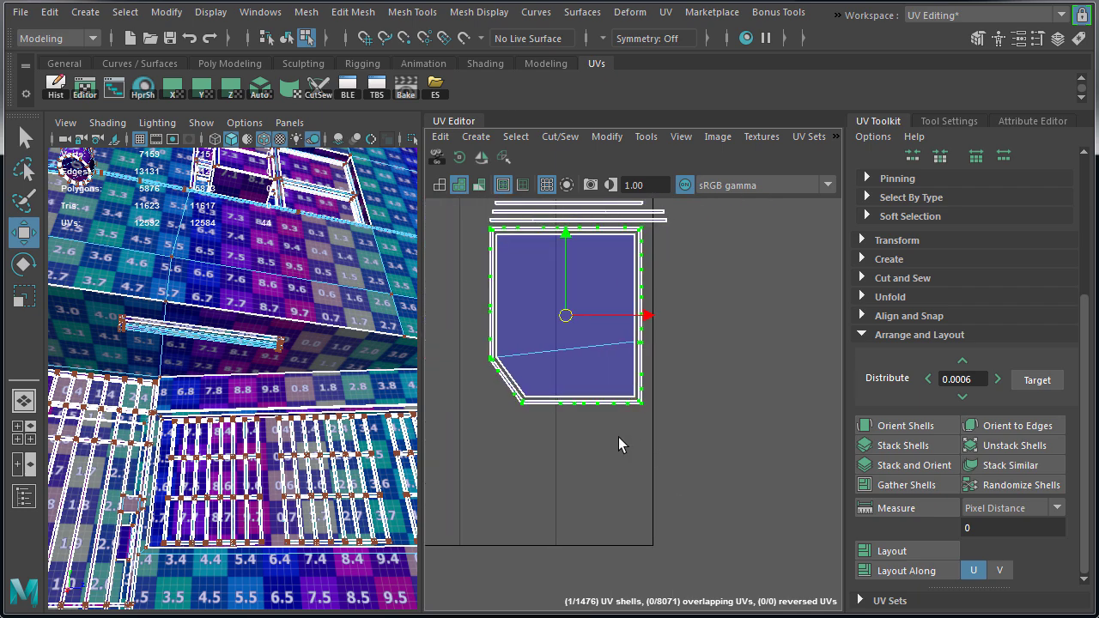
alt+middle_drag(632, 461, 638, 532)
drag(636, 508, 628, 402)
key(f)
alt+drag(288, 322, 300, 448)
scroll(300, 448, up, 5)
drag(639, 404, 647, 255)
- Align the roof border shell closely with the tile's right and lower edges
alt+middle_drag(668, 319, 615, 413)
scroll(656, 420, up, 4)
drag(604, 316, 608, 325)
scroll(648, 404, up, 3)
alt+middle_drag(703, 400, 650, 407)
scroll(726, 400, down, 4)
scroll(674, 400, down, 2)
scroll(649, 391, up, 6)
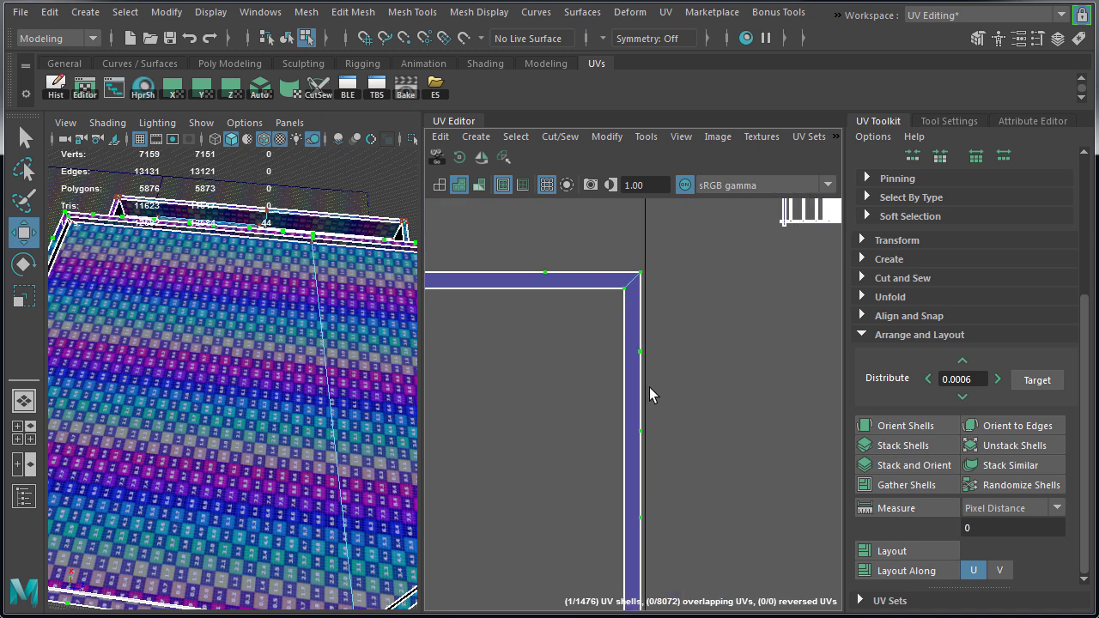
scroll(661, 397, down, 8)
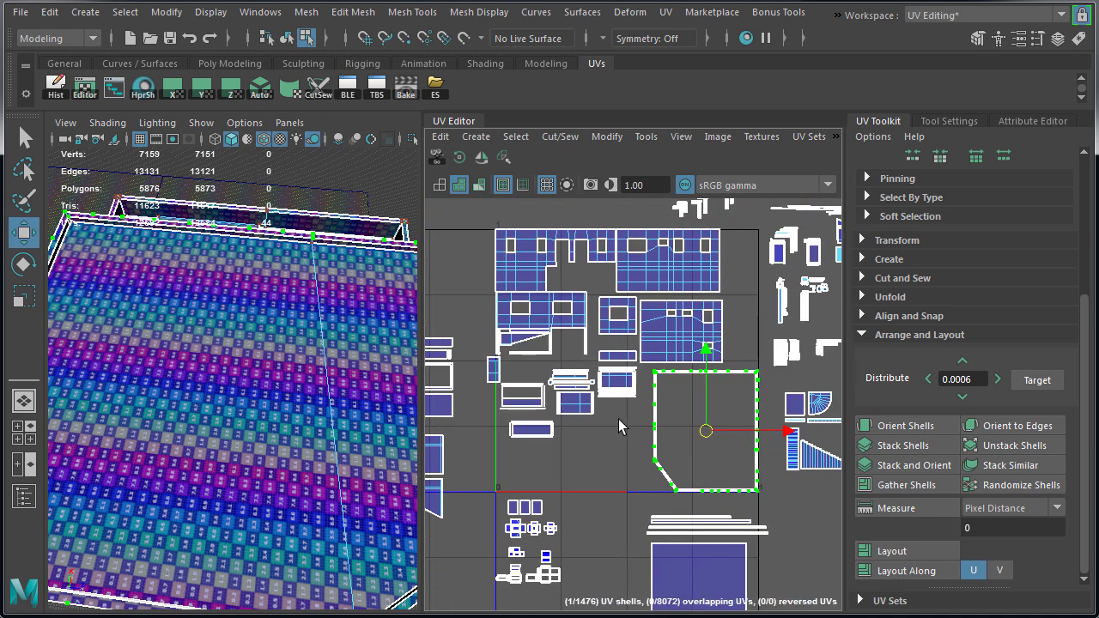
- Move the single-window wall shell up and against the right side of the second-row wall shell
scroll(783, 470, up, 5)
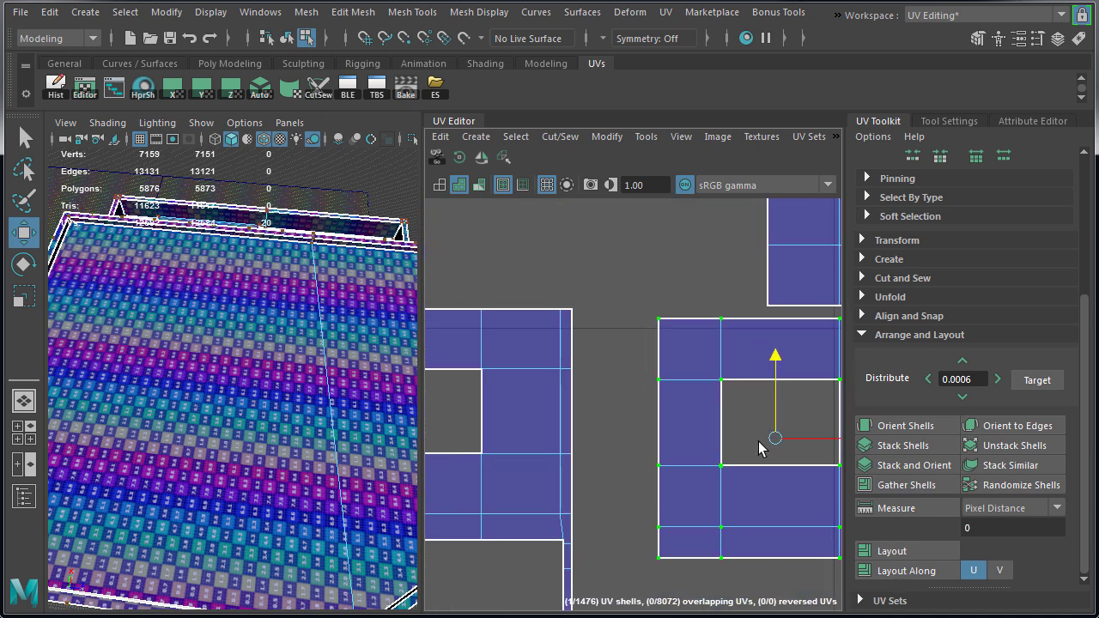
drag(775, 438, 696, 430)
alt+middle_drag(664, 433, 622, 513)
scroll(698, 453, up, 4)
middle_drag(698, 453, 691, 452)
alt+middle_drag(701, 360, 609, 593)
click(745, 392)
alt+right_drag(745, 398, 687, 391)
alt+middle_drag(679, 236, 618, 592)
alt+right_drag(699, 454, 350, 427)
alt+middle_drag(786, 533, 734, 235)
- Select the second-row wall shells together and move them up against the bottom edge of the first wall shell
click(640, 322)
shift+click(457, 383)
alt+middle_drag(463, 386, 868, 302)
shift+click(528, 406)
alt+middle_drag(676, 230, 594, 422)
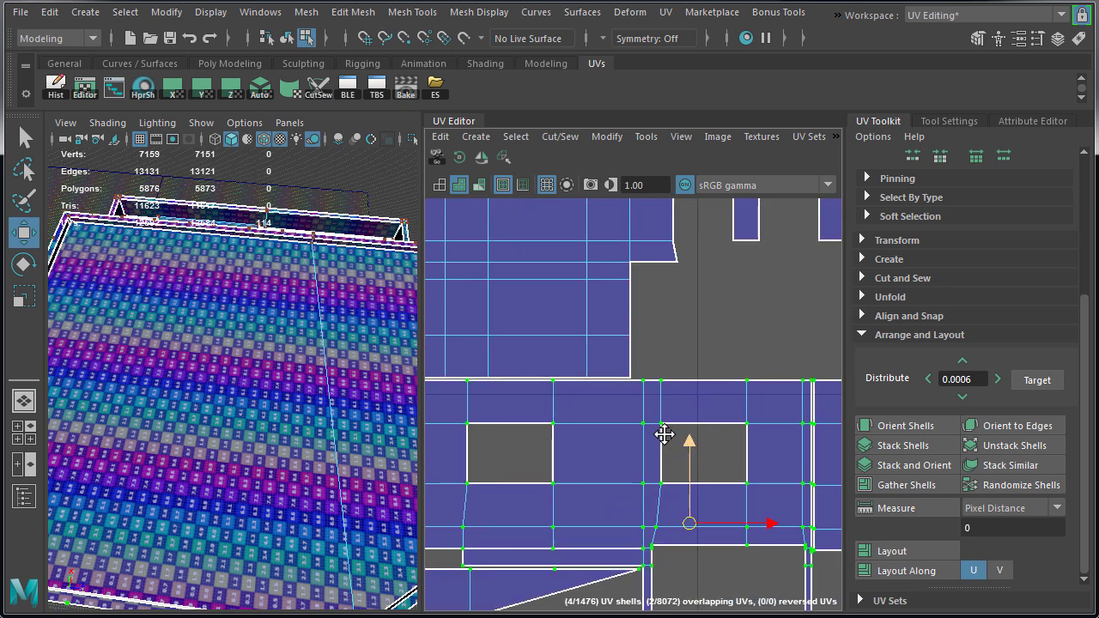
alt+right_drag(594, 422, 756, 455)
drag(797, 589, 797, 595)
alt+right_drag(696, 427, 666, 438)
- Move the large lower wall shell against the single-window wall shell and nudge it up and to the left
alt+middle_drag(676, 541, 621, 355)
alt+middle_drag(731, 345, 458, 482)
click(607, 383)
alt+right_drag(622, 378, 773, 468)
drag(804, 490, 712, 446)
alt+middle_drag(570, 376, 687, 438)
alt+right_drag(601, 387, 645, 394)
key(alt+Up)
key(alt+Up)
key(alt+Left)
key(alt+Left)
key(alt+Left)
key(alt+Left)
- Select one more shell near the packed wall shells and shift its position slightly
alt+middle_drag(644, 394, 516, 292)
alt+right_drag(678, 343, 515, 430)
alt+middle_drag(515, 430, 825, 335)
alt+right_drag(612, 342, 584, 345)
alt+middle_drag(683, 348, 527, 367)
alt+right_drag(574, 286, 525, 481)
click(499, 462)
drag(493, 454, 471, 467)
alt+middle_drag(690, 386, 596, 577)
alt+middle_drag(643, 358, 633, 387)
alt+right_drag(605, 348, 776, 592)
- Examine the storefront walls from inside the building to locate the next shell's faces
mouse_move(636, 341)
right_down()
mouse_move(669, 344)
mouse_move(644, 352)
right_up()
key(f)
alt+drag(182, 288, 235, 305)
alt+right_drag(236, 305, 96, 330)
alt+drag(230, 378, 174, 374)
right_drag(196, 330, 118, 332)
click(232, 378)
alt+drag(232, 378, 209, 246)
alt+drag(149, 381, 185, 378)
- Move the small rectangular wall shell up against the bottom edge of the single-window wall shell and nudge it into place
right_drag(611, 314, 666, 328)
scroll(670, 377, down, 5)
alt+middle_drag(749, 416, 634, 301)
scroll(637, 412, down, 4)
alt+middle_drag(636, 412, 554, 211)
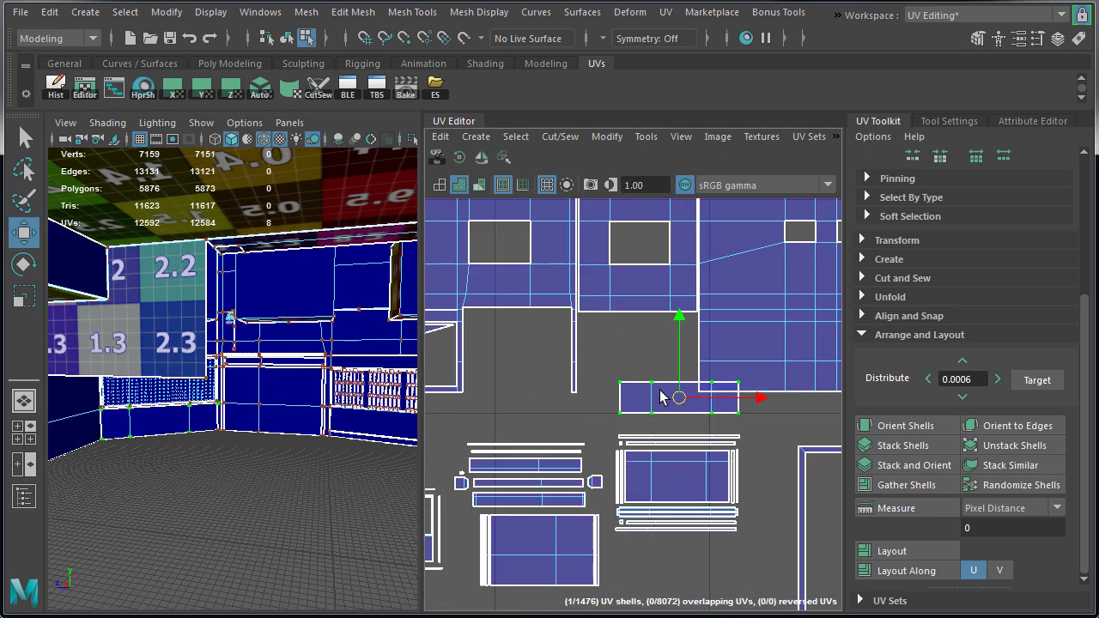
key(f)
alt+drag(270, 341, 455, 365)
drag(678, 393, 639, 412)
key(x)
alt+middle_drag(684, 383, 824, 318)
alt+middle_drag(787, 352, 599, 349)
drag(592, 345, 591, 264)
alt+right_drag(591, 263, 597, 344)
alt+middle_drag(597, 344, 634, 419)
drag(626, 361, 626, 351)
- Fit the large rectangular panel shell into the gap at the bottom of the two-window wall shell
alt+right_drag(652, 422, 562, 417)
alt+middle_drag(562, 416, 661, 305)
click(649, 504)
key(f)
alt+drag(210, 341, 369, 348)
drag(631, 499, 605, 285)
alt+right_drag(606, 292, 679, 299)
alt+middle_drag(605, 292, 633, 407)
drag(633, 407, 635, 405)
- Move the first ledge end-cap shell directly beneath the lower-left corner of the packed panel shell
alt+right_drag(618, 473, 433, 456)
alt+drag(249, 395, 275, 397)
alt+middle_drag(682, 515, 694, 496)
alt+drag(249, 350, 319, 351)
alt+right_drag(318, 351, 378, 360)
alt+middle_drag(360, 360, 240, 380)
alt+middle_drag(678, 574, 650, 453)
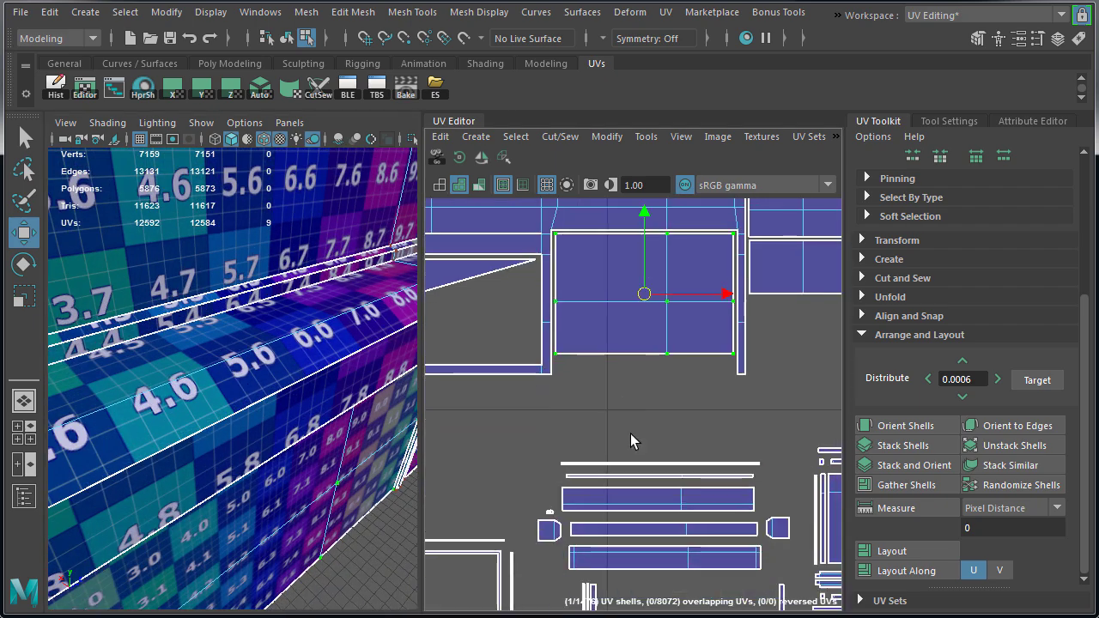
drag(593, 400, 570, 378)
key(f)
alt+drag(172, 331, 42, 311)
alt+right_drag(438, 343, 516, 339)
alt+middle_drag(485, 335, 654, 328)
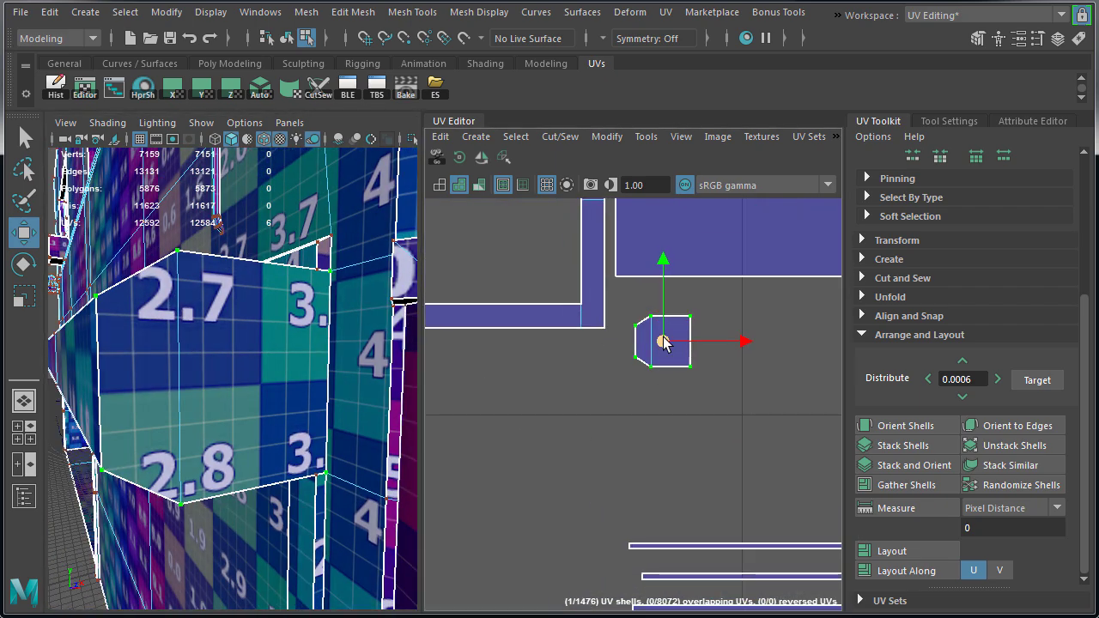
drag(654, 329, 640, 297)
- Place the second ledge end-cap shell beside the first one under the panel shell
alt+right_drag(783, 456, 640, 549)
alt+middle_drag(628, 556, 598, 529)
drag(646, 353, 649, 336)
key(f)
alt+drag(161, 335, 474, 401)
alt+right_drag(515, 387, 636, 361)
alt+middle_drag(631, 257, 678, 442)
drag(719, 354, 712, 340)
- Move the two tiny trapezoid shells from the ledge ends next to the packed end-cap shells
alt+right_drag(738, 404, 628, 452)
alt+middle_drag(629, 453, 644, 311)
drag(601, 421, 634, 452)
drag(616, 436, 700, 234)
key(f)
alt+right_drag(738, 395, 618, 382)
alt+middle_drag(618, 382, 660, 381)
drag(675, 405, 628, 362)
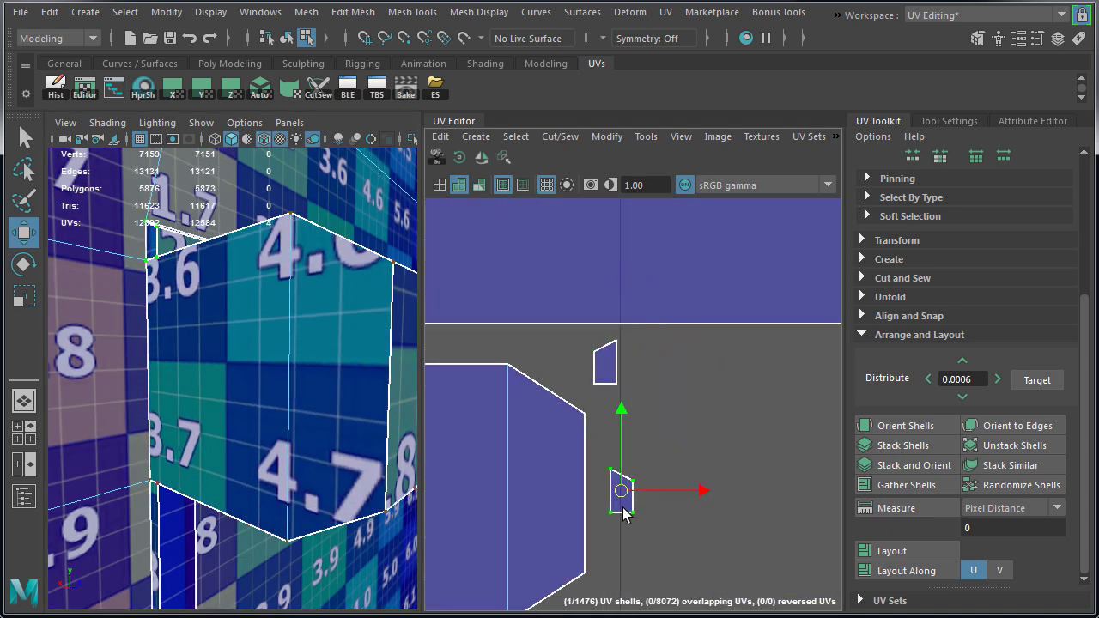
scroll(622, 515, down, 6)
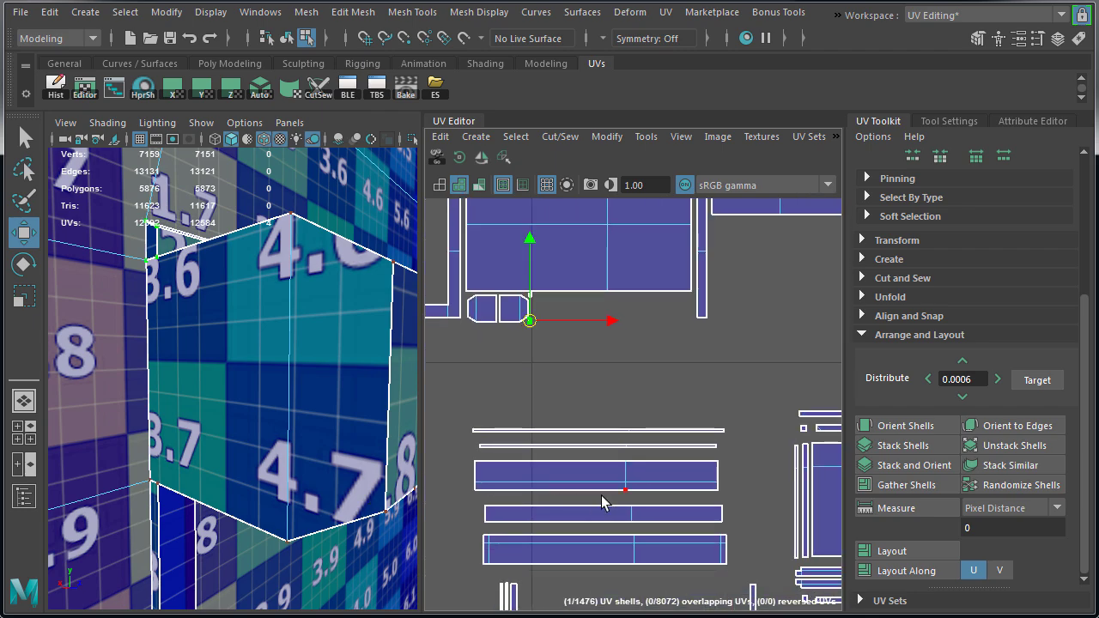
- Select the shared edges of the two thin strips above the ledge and sew them into one shell
key(f)
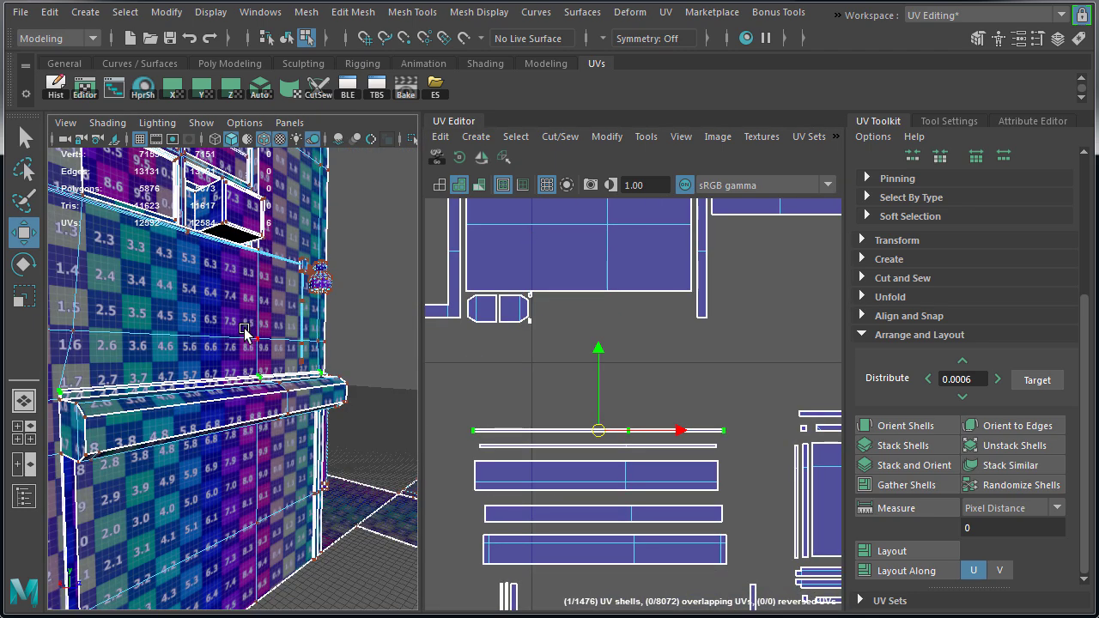
alt+drag(239, 354, 192, 378)
alt+right_drag(260, 401, 353, 425)
alt+middle_drag(353, 425, 296, 310)
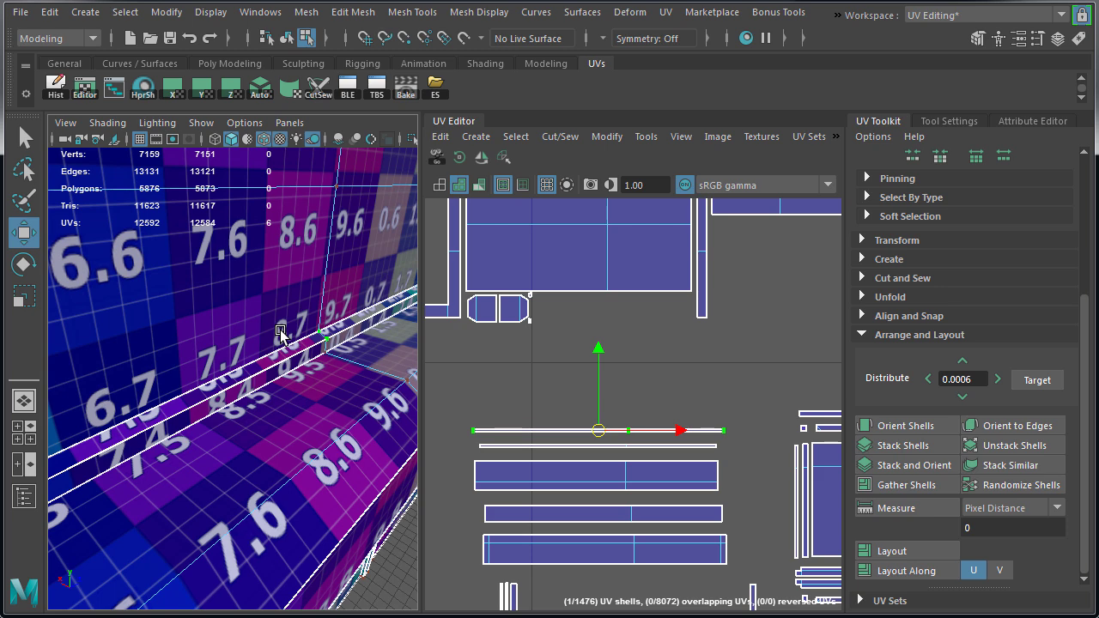
right_drag(280, 331, 282, 283)
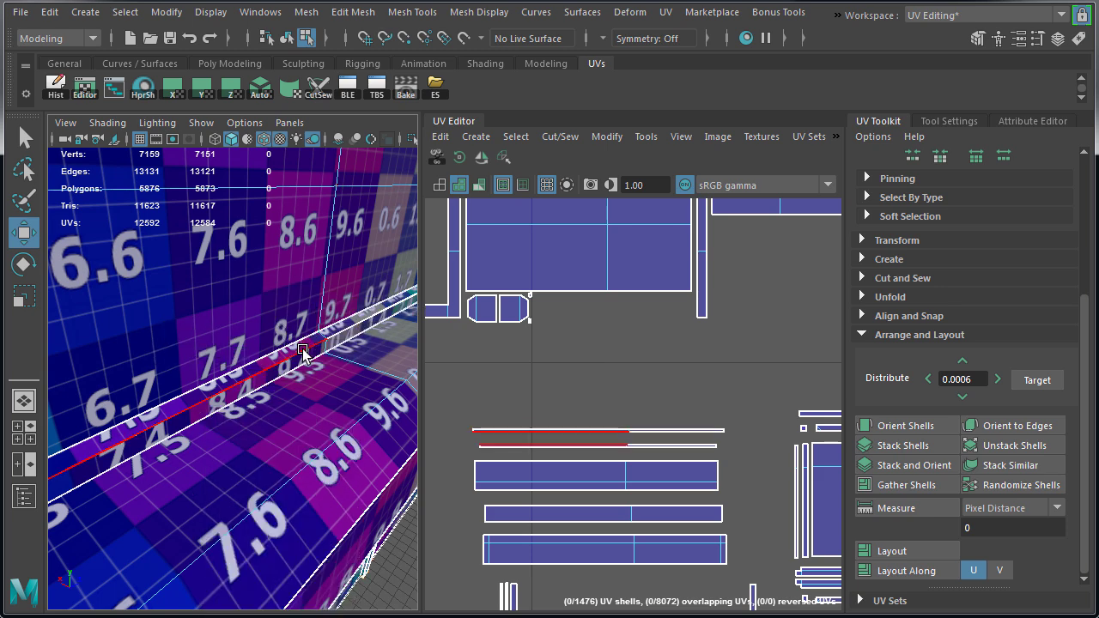
shift+click(348, 329)
alt+drag(336, 382, 250, 411)
shift+right_drag(641, 364, 640, 309)
alt+middle_drag(650, 403, 666, 357)
alt+right_drag(667, 357, 697, 402)
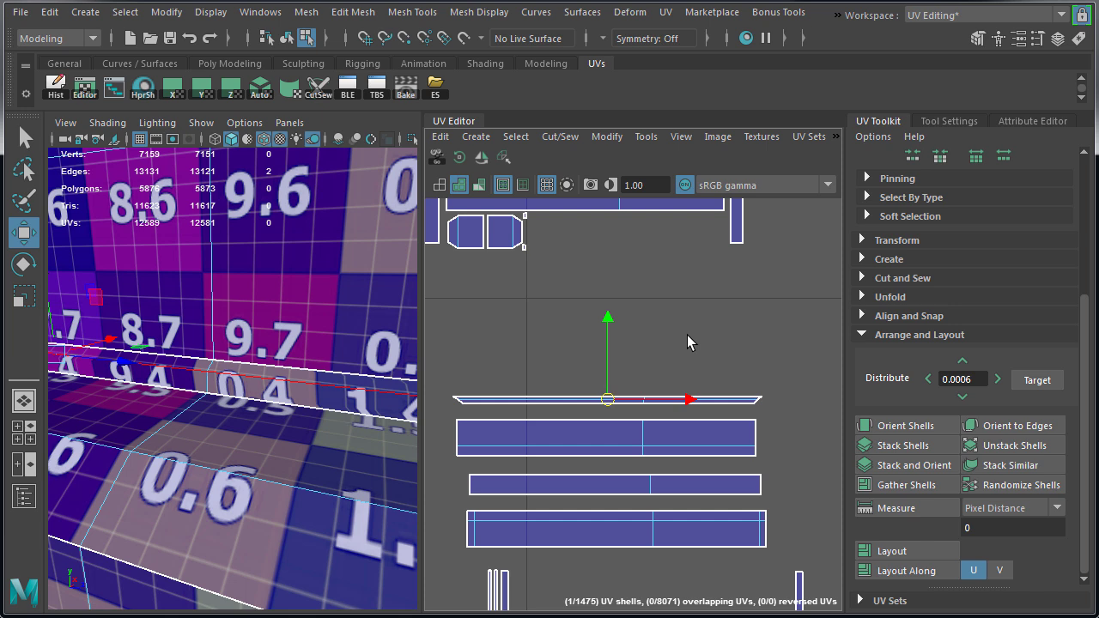
- Select all UVs of the sewn thin strip shell and unfold it along U
right_drag(691, 335, 740, 338)
double_click(756, 399)
click(863, 297)
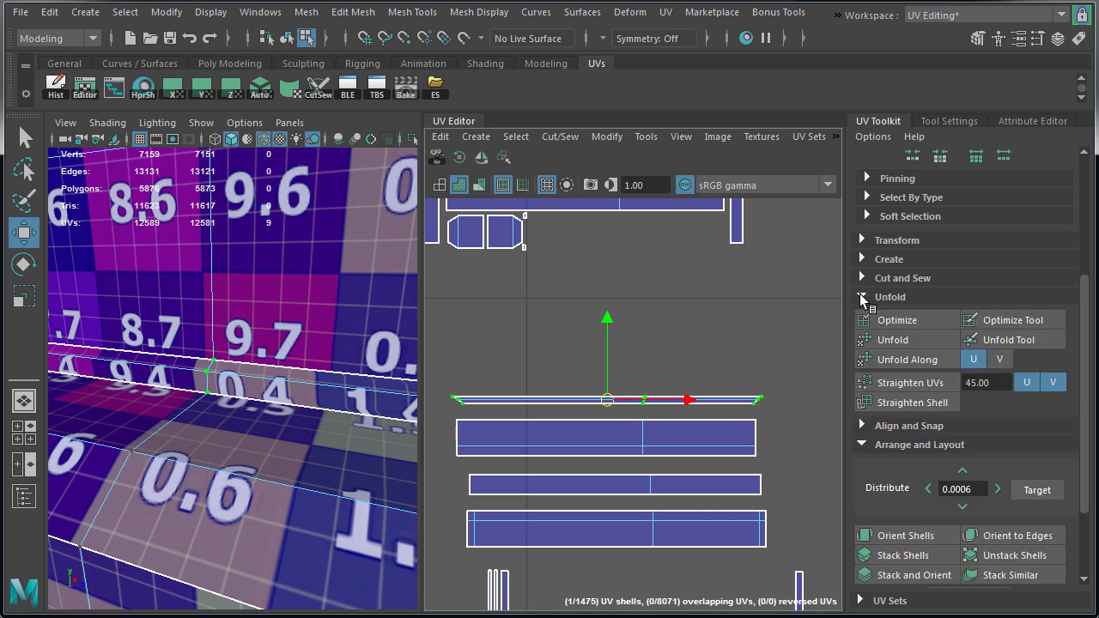
click(900, 363)
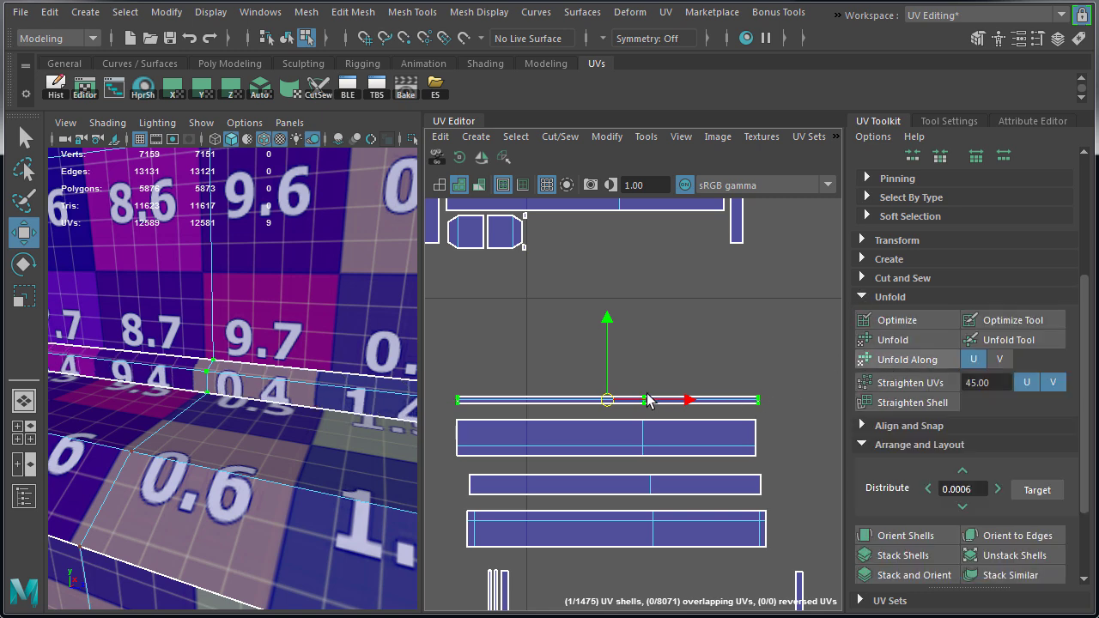
- Apply a packed wall shell's texel density of 0.7318 to the thin strip and move it up away from the ledge shells
scroll(615, 324, down, 4)
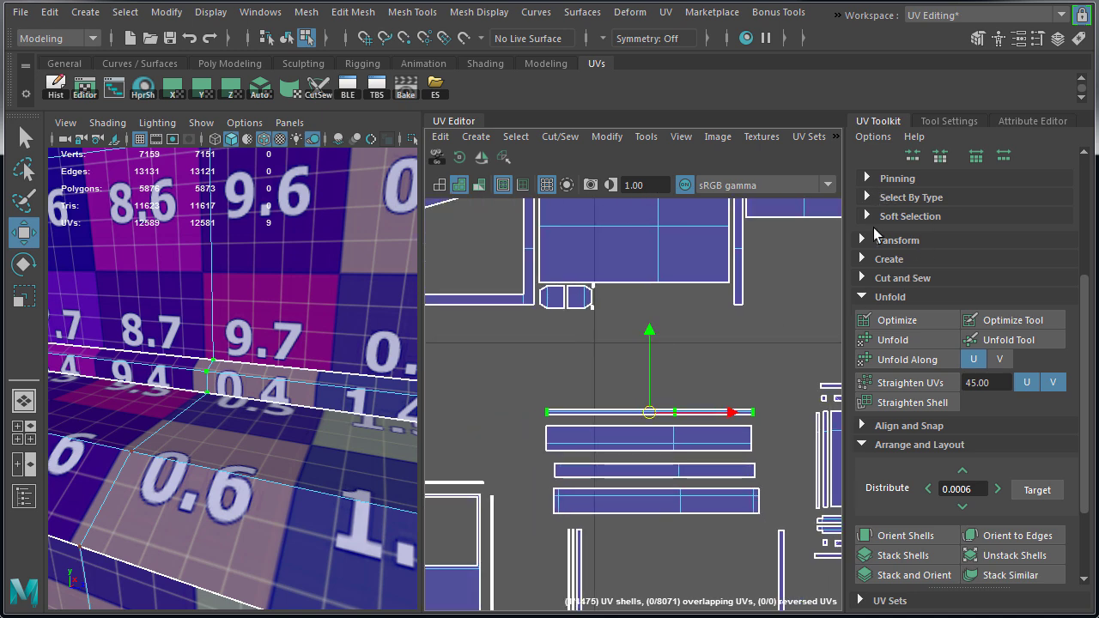
click(863, 241)
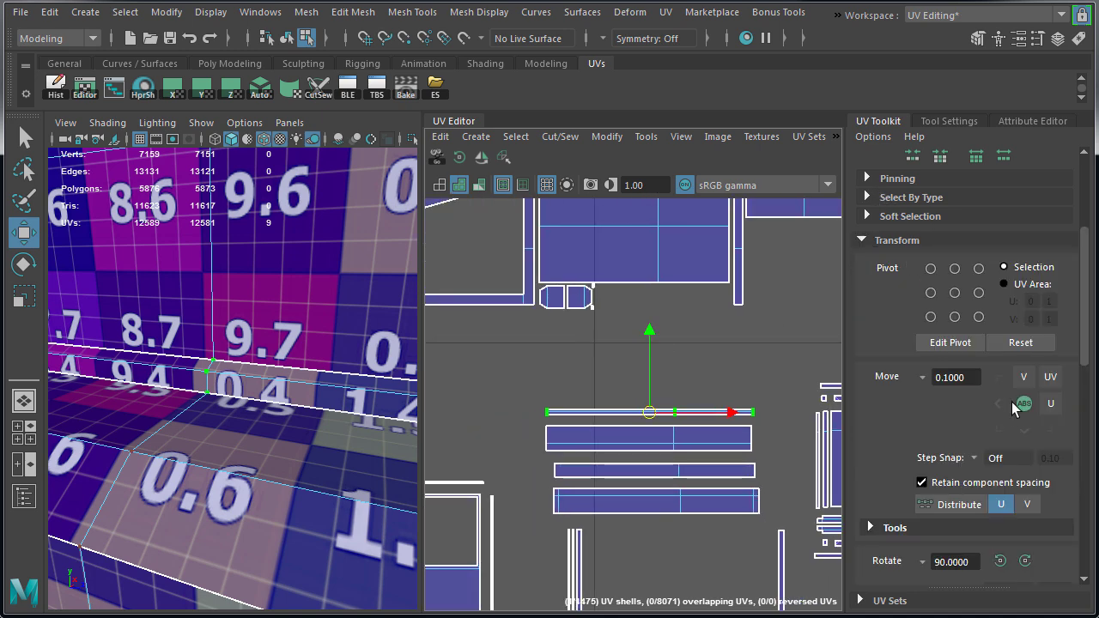
scroll(1013, 409, down, 4)
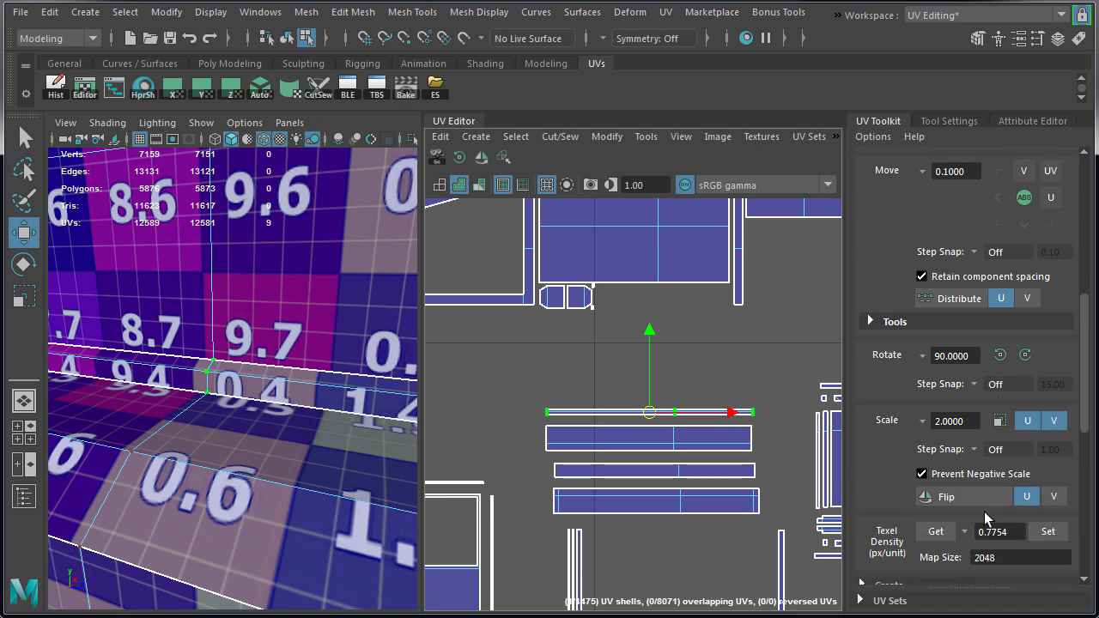
scroll(587, 364, up, 5)
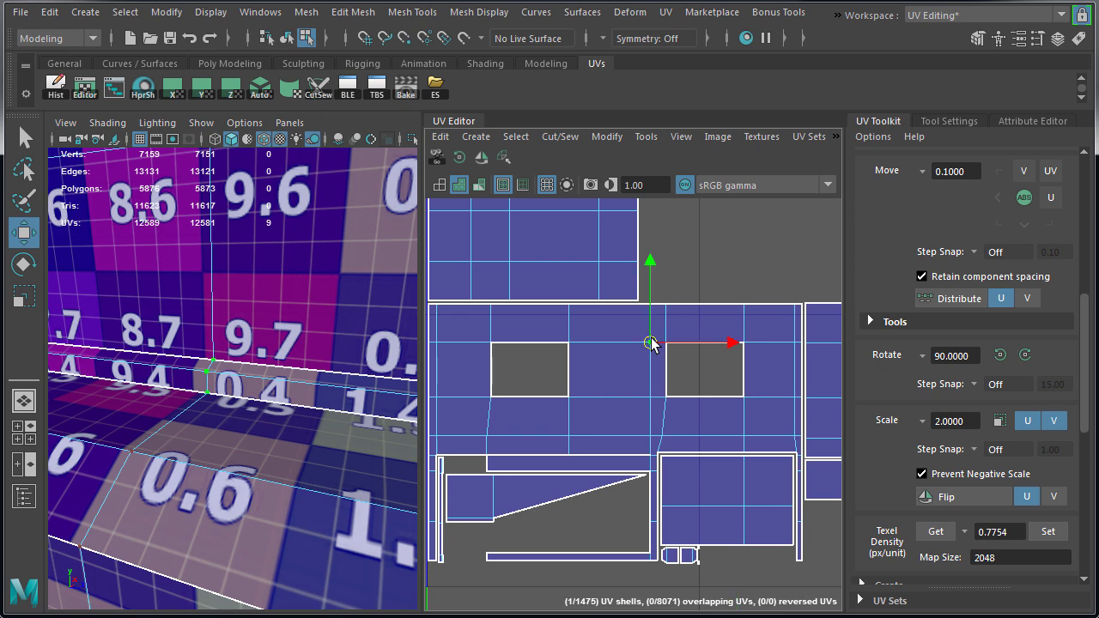
scroll(696, 333, down, 3)
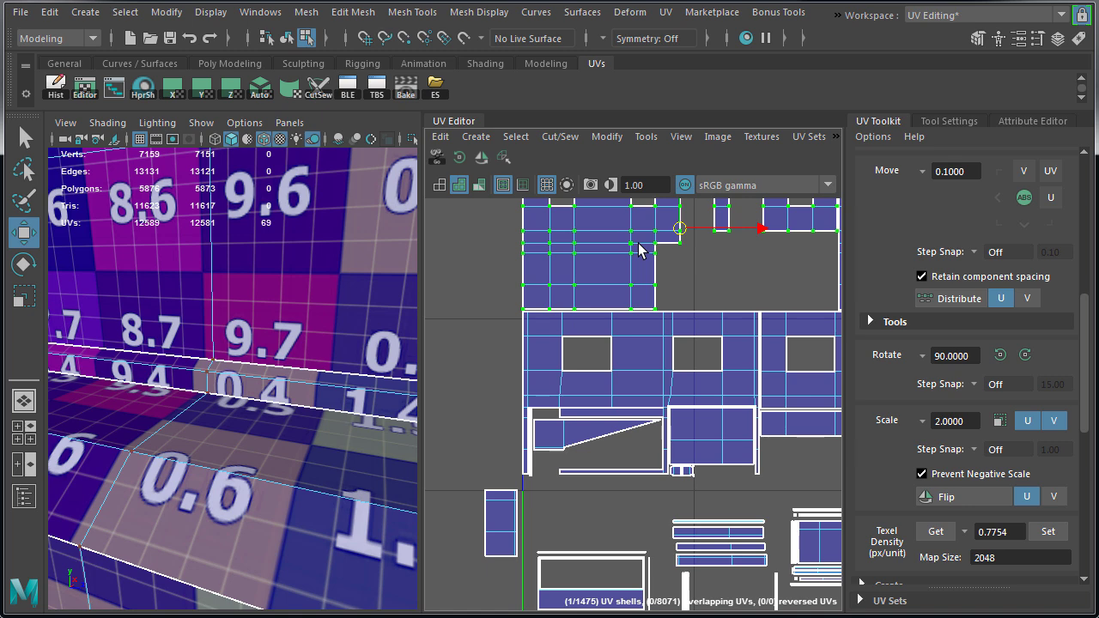
click(942, 529)
alt+middle_drag(754, 470, 559, 379)
alt+middle_drag(497, 413, 562, 387)
alt+right_drag(519, 377, 771, 455)
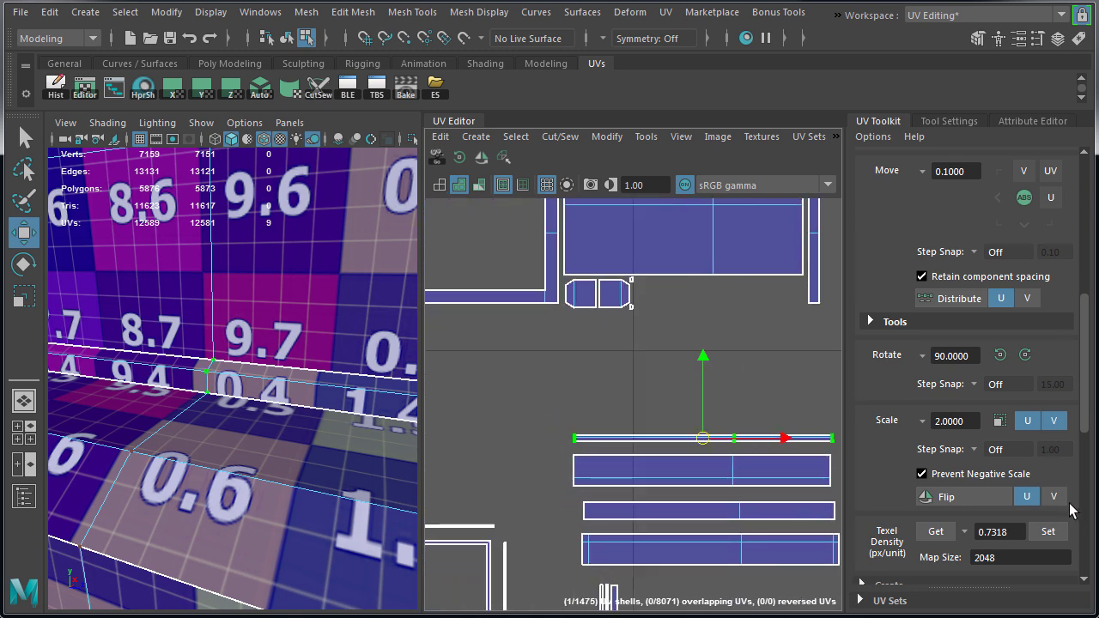
click(1053, 532)
drag(702, 440, 683, 355)
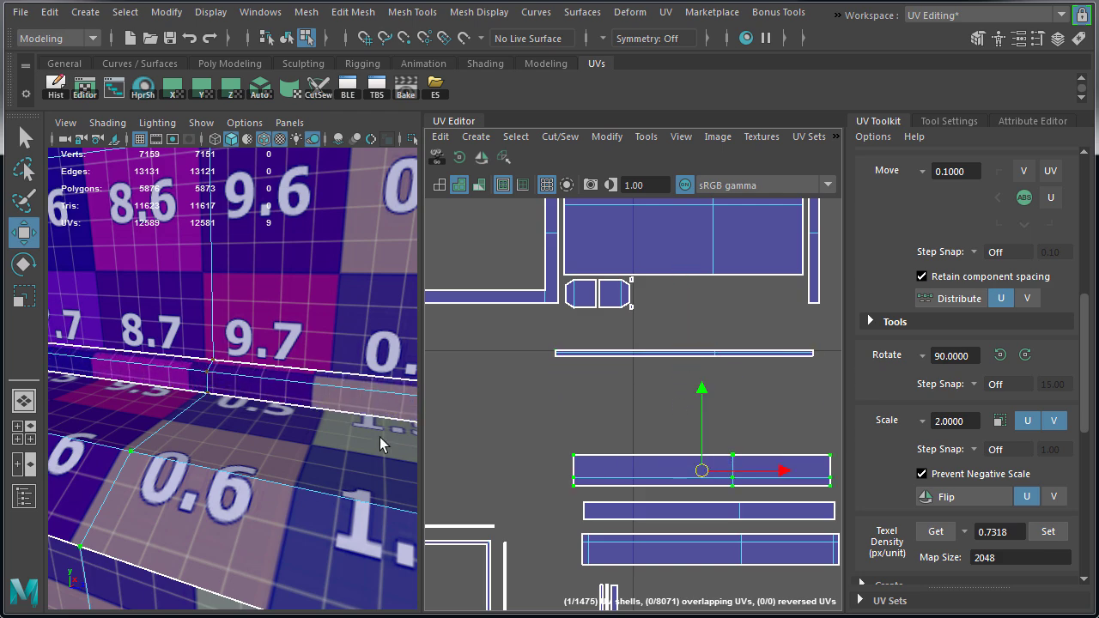
- Select the shared long edges of the ledge's three wide strips and sew them into a single shell
alt+drag(275, 399, 420, 401)
alt+right_drag(356, 395, 194, 398)
right_drag(299, 357, 299, 313)
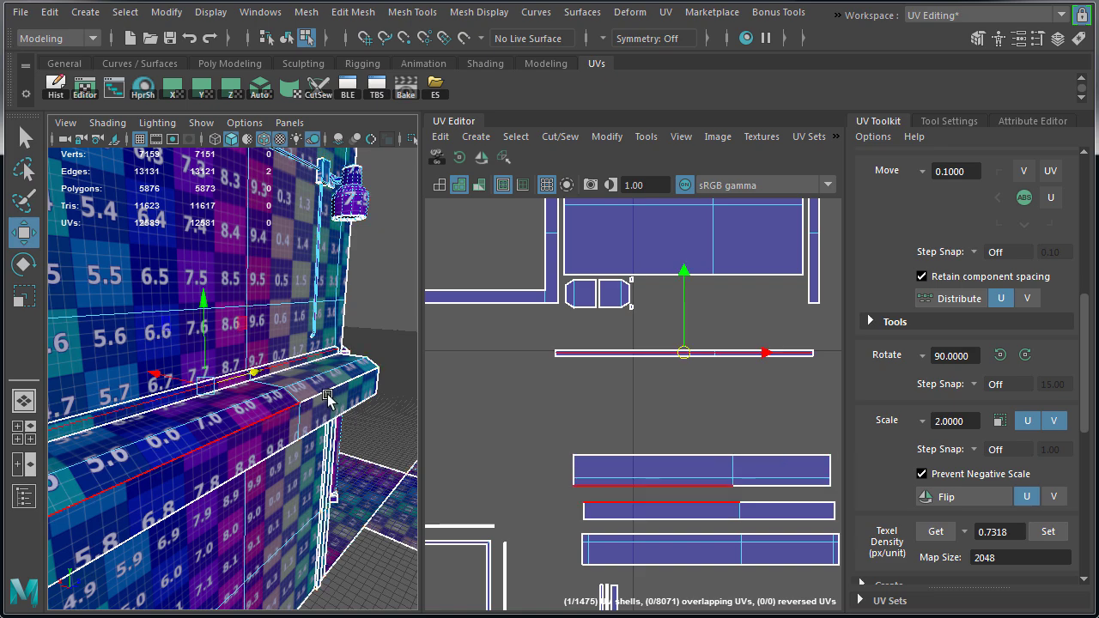
click(319, 398)
shift+click(327, 394)
alt+drag(262, 424, 225, 353)
shift+click(267, 351)
shift+click(249, 344)
alt+drag(300, 386, 230, 422)
shift+click(346, 319)
alt+drag(103, 370, 249, 379)
shift+right_drag(590, 400, 599, 357)
click(693, 516)
alt+middle_drag(692, 516, 690, 455)
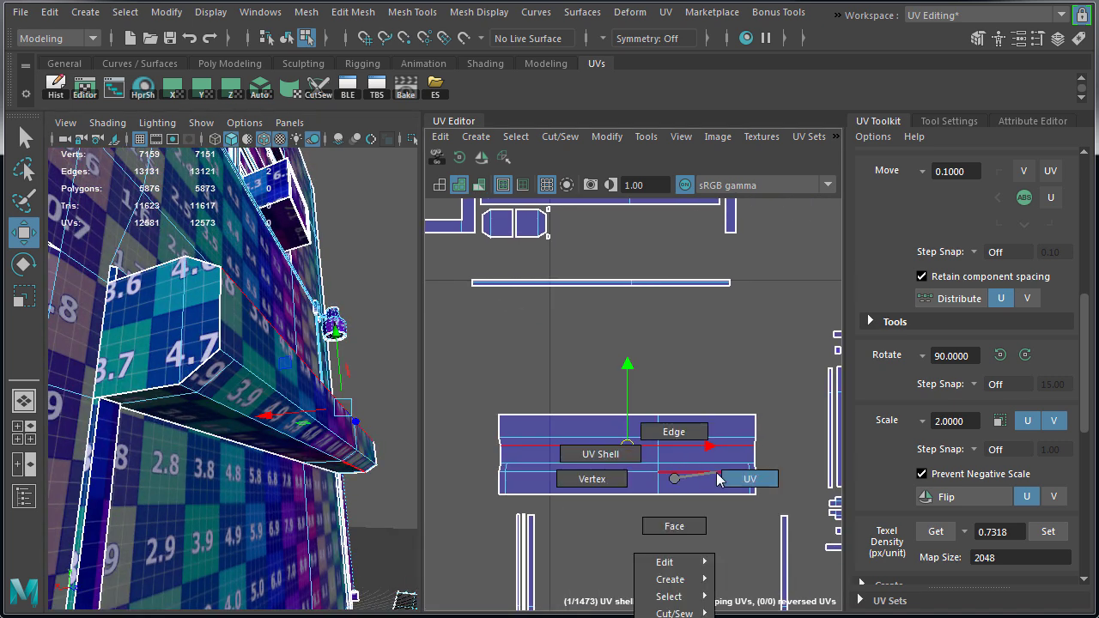
- Straighten the sewn ledge shell with Unfold Along U and Straighten UVs, and set its texel density to 0.7318
ctrl+right_drag(717, 473, 748, 462)
scroll(995, 501, down, 5)
click(933, 431)
scroll(646, 490, up, 1)
alt+middle_drag(636, 477, 625, 464)
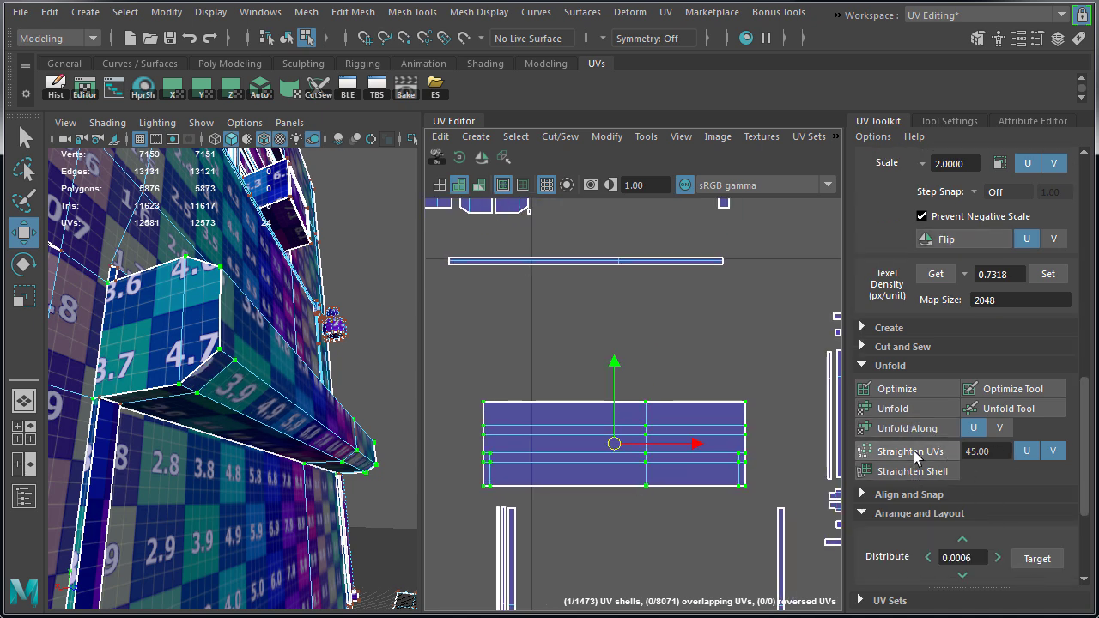
click(915, 456)
alt+middle_drag(597, 449, 583, 424)
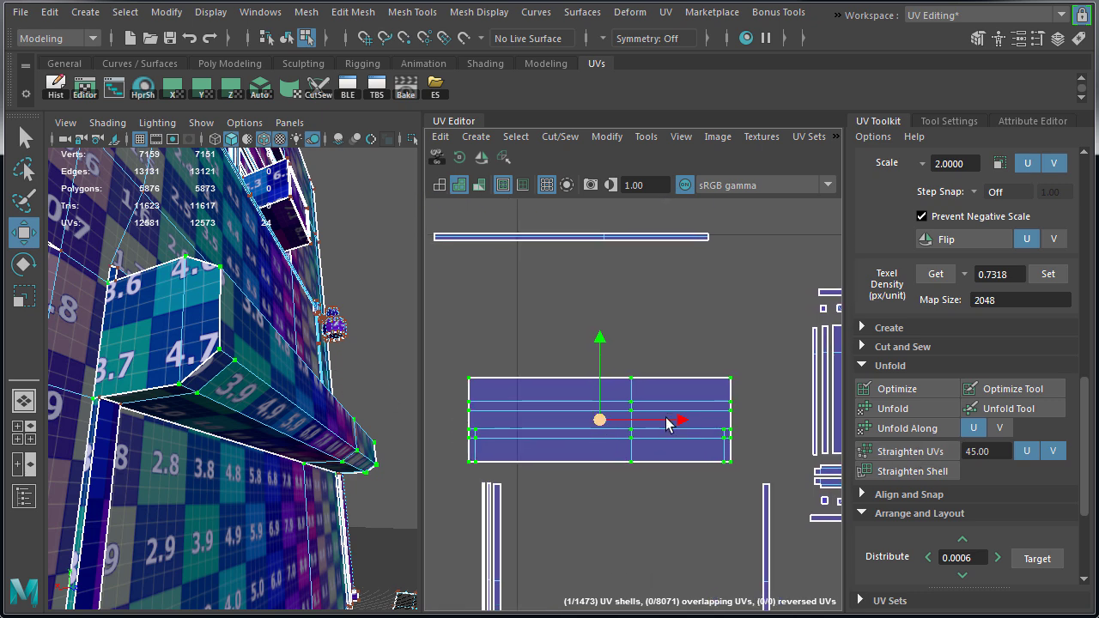
click(1047, 274)
scroll(635, 422, down, 2)
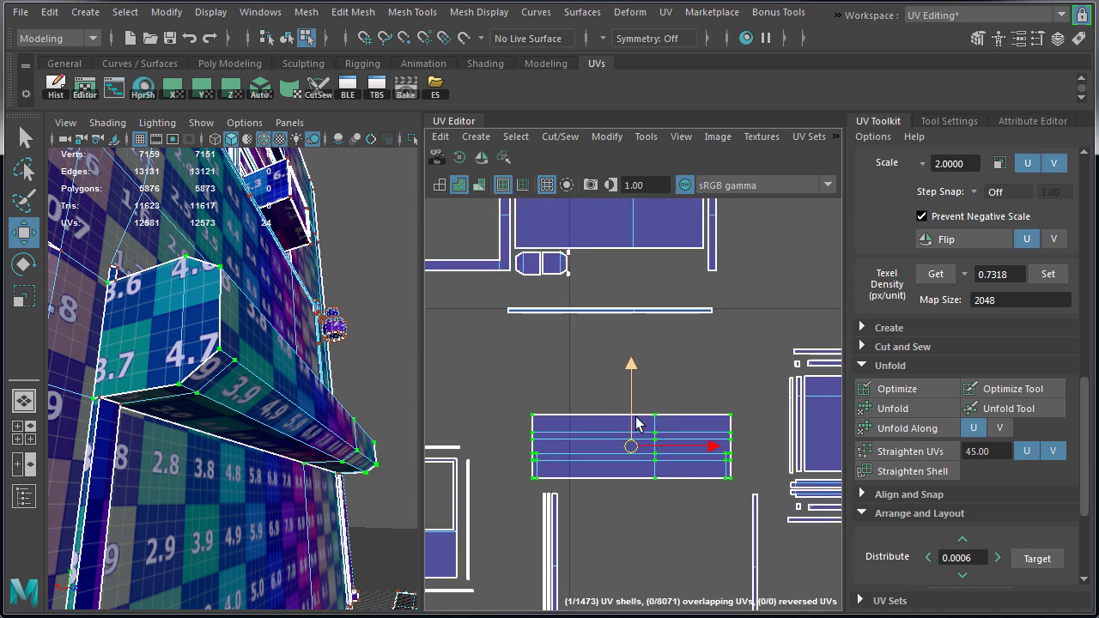
- Move the sewn ledge shell up beneath the long thin strip
drag(631, 447, 609, 352)
alt+drag(220, 364, 214, 391)
scroll(591, 429, down, 2)
- Bring the ledge's loose thin vertical strips together and space them closely side by side
click(726, 468)
drag(737, 468, 599, 467)
scroll(568, 481, up, 5)
drag(681, 369, 583, 457)
scroll(626, 262, up, 5)
click(691, 230)
drag(694, 606, 686, 607)
click(604, 225)
ctrl+right_drag(776, 280, 813, 304)
alt+middle_drag(679, 509, 683, 486)
drag(614, 581, 611, 581)
click(529, 259)
scroll(740, 438, down, 10)
- Move the grouped vertical strips against the right end of the ledge shell and nudge the long thin strip down onto the ledge
drag(749, 512, 714, 380)
alt+middle_drag(714, 381, 610, 530)
middle_drag(674, 521, 785, 400)
scroll(743, 459, up, 6)
middle_drag(685, 487, 672, 515)
alt+middle_drag(601, 494, 726, 486)
click(505, 394)
middle_drag(505, 393, 505, 403)
scroll(601, 386, down, 8)
alt+middle_drag(487, 470, 602, 439)
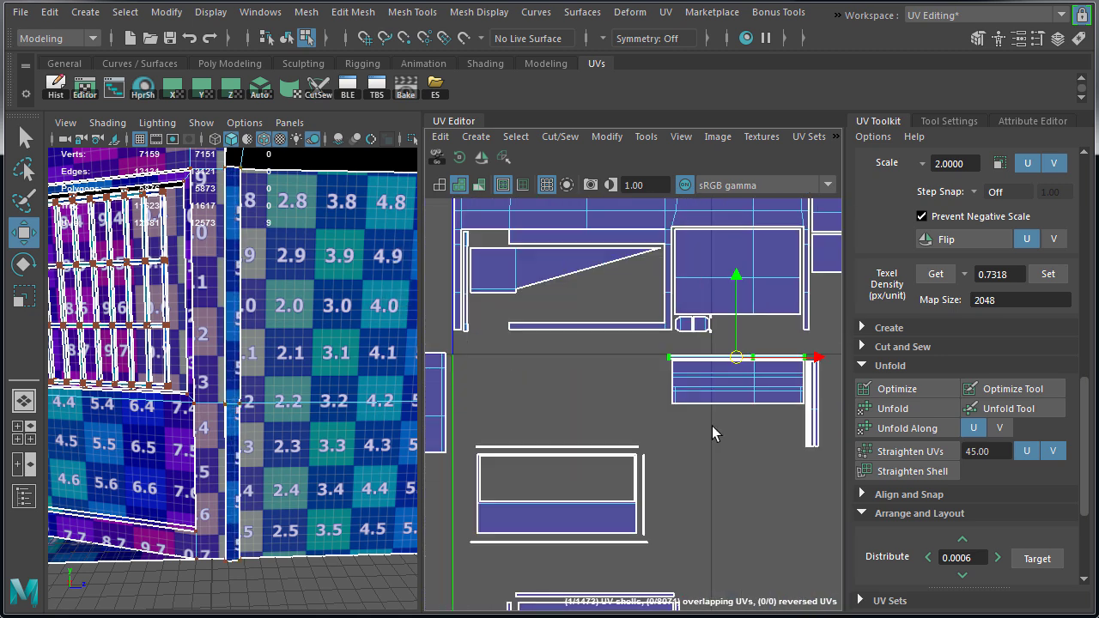
- Move the two long thin strips around the panel frame shell into the empty space beneath the triangular shell
drag(656, 429, 631, 449)
key(f)
scroll(215, 378, up, 5)
mouse_move(249, 331)
alt+mouse_down()
mouse_move(215, 378)
mouse_move(233, 343)
alt+mouse_up()
middle_drag(511, 606, 523, 476)
click(577, 531)
key(f)
scroll(574, 324, up, 5)
middle_drag(562, 550, 572, 324)
click(676, 309)
middle_drag(713, 311, 741, 312)
middle_drag(564, 324, 570, 325)
scroll(570, 324, down, 5)
alt+middle_drag(569, 325, 625, 285)
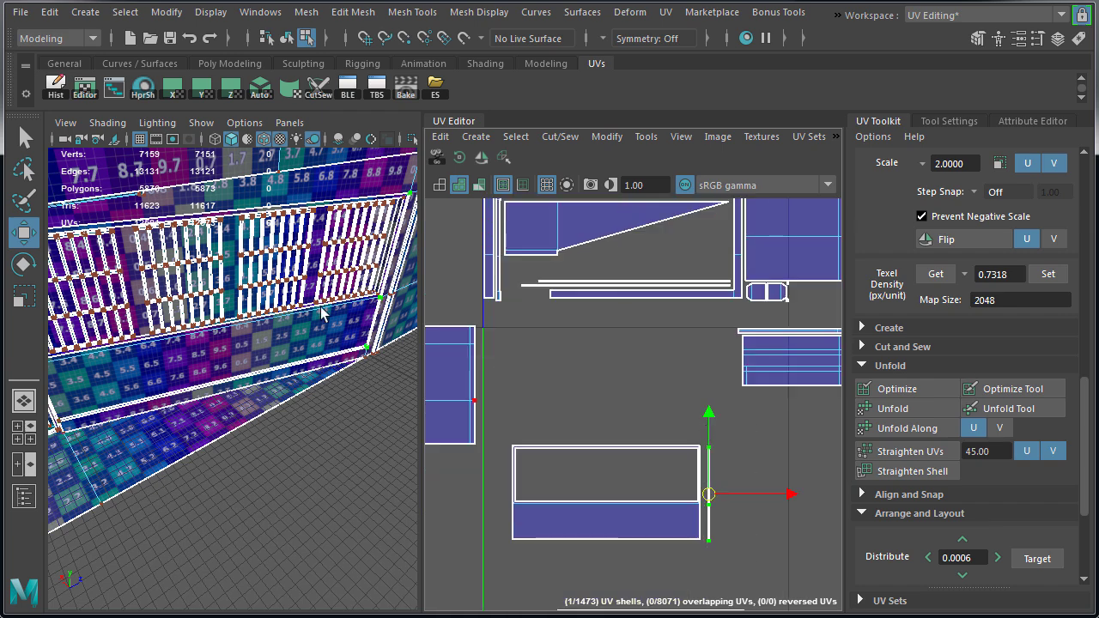
- Try placing the panel frame's thin vertical strip in the gap between the upper wall shells
key(f)
middle_drag(736, 474, 761, 437)
scroll(729, 336, up, 3)
middle_drag(751, 436, 596, 564)
scroll(669, 420, down, 5)
middle_drag(590, 564, 699, 301)
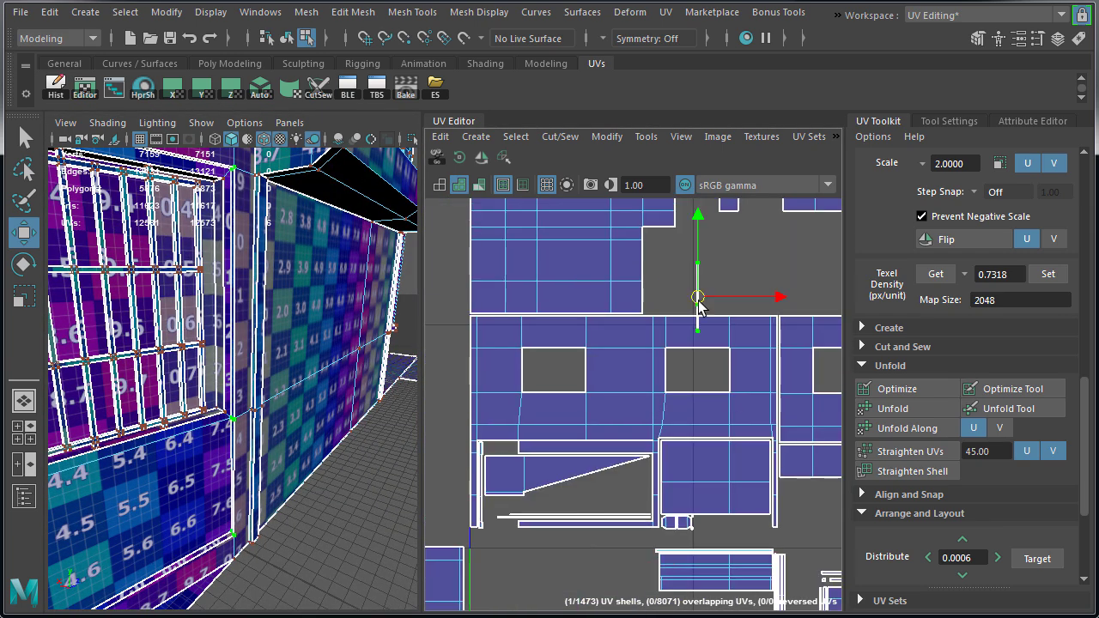
- Try fitting the large wall shell into the gap between the upper shells and undo the moves
click(462, 548)
middle_drag(461, 548, 682, 236)
alt+right_drag(682, 236, 695, 369)
alt+middle_drag(695, 368, 631, 515)
middle_drag(669, 421, 645, 450)
mouse_move(644, 447)
alt+right_down()
mouse_move(412, 444)
mouse_move(640, 468)
alt+right_up()
middle_drag(640, 468, 639, 462)
key(ctrl+z)
key(ctrl+z)
alt+right_drag(730, 462, 653, 469)
key(ctrl+z)
key(ctrl+z)
key(ctrl+z)
- Move the thin vertical strip and the panel frame shell up beneath the packed window wall, beside the large wall shell
alt+middle_drag(652, 469, 601, 283)
alt+right_drag(481, 412, 523, 413)
click(500, 495)
middle_drag(499, 495, 809, 379)
click(780, 544)
middle_drag(780, 544, 837, 418)
alt+middle_drag(837, 417, 508, 356)
middle_drag(610, 346, 589, 304)
alt+middle_drag(515, 331, 635, 455)
alt+right_drag(635, 455, 712, 469)
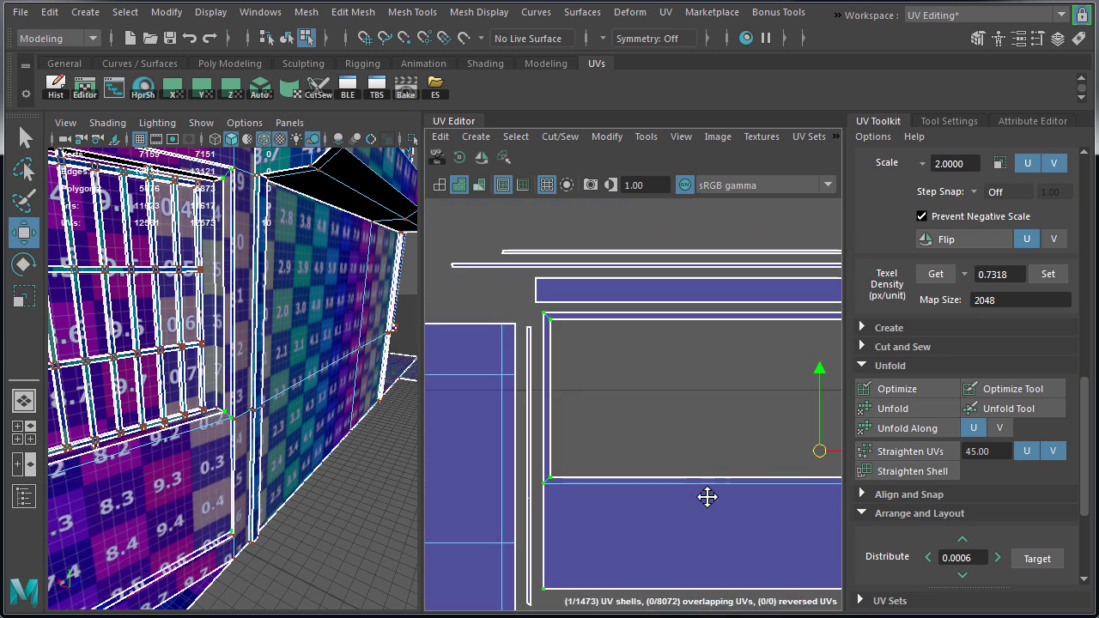
middle_drag(712, 469, 704, 469)
- Nudge the thin vertical strip closer to the panel frame shell
click(529, 455)
alt+right_drag(529, 456, 472, 455)
alt+middle_drag(730, 455, 550, 403)
alt+right_drag(644, 378, 706, 382)
click(663, 350)
middle_drag(660, 383, 676, 383)
alt+right_drag(837, 400, 778, 398)
alt+middle_drag(779, 397, 638, 392)
- Move the matching rectangular panel shell up into the empty opening of the panel frame shell
drag(707, 353, 628, 401)
shift+middle_drag(628, 401, 627, 371)
alt+right_drag(790, 367, 665, 369)
alt+middle_drag(545, 498, 603, 374)
drag(561, 378, 675, 429)
middle_drag(611, 410, 630, 335)
scroll(629, 326, up, 3)
drag(619, 435, 561, 274)
scroll(563, 271, up, 3)
alt+middle_drag(722, 421, 754, 529)
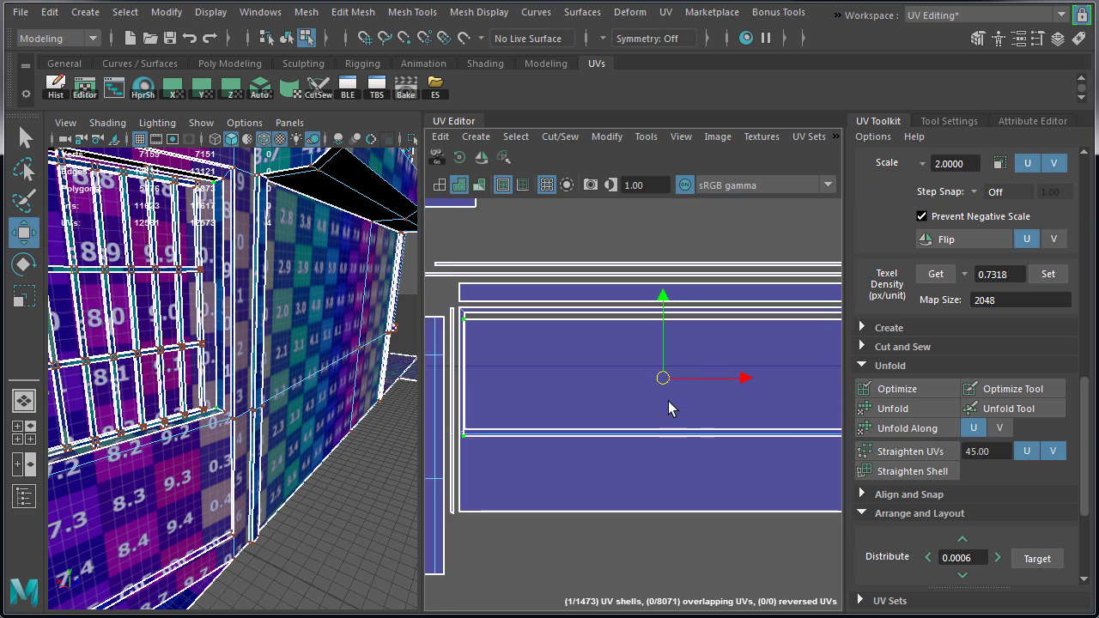
- Nudge the inner panel and the panel frame shell so the panel sits inside the opening and the frame lies beside the thin strip
key(r)
drag(663, 380, 663, 375)
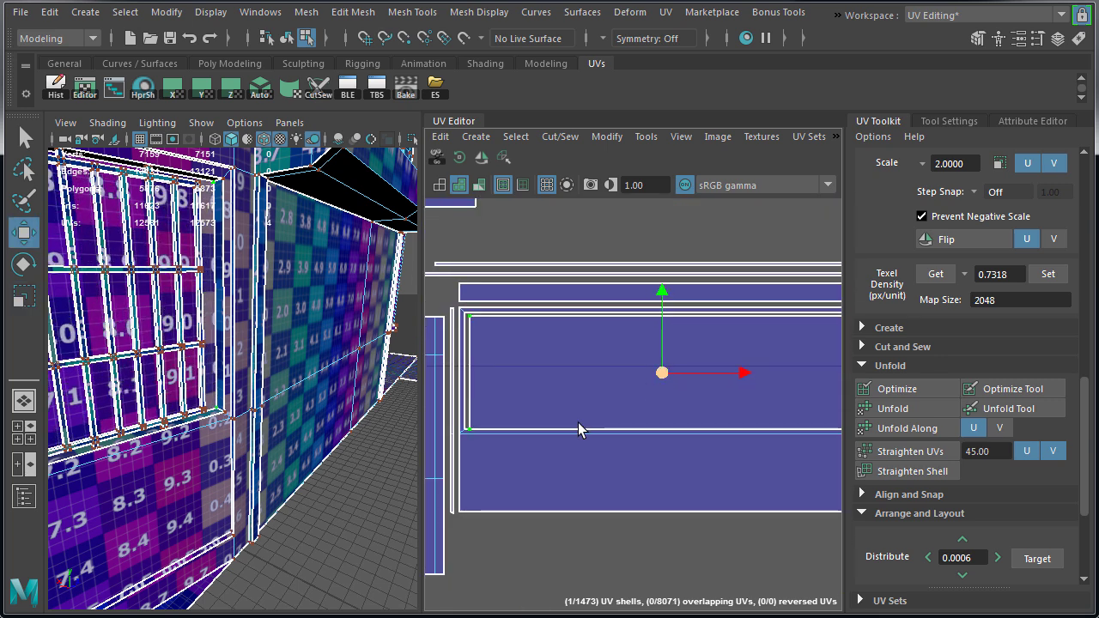
click(464, 435)
key(r)
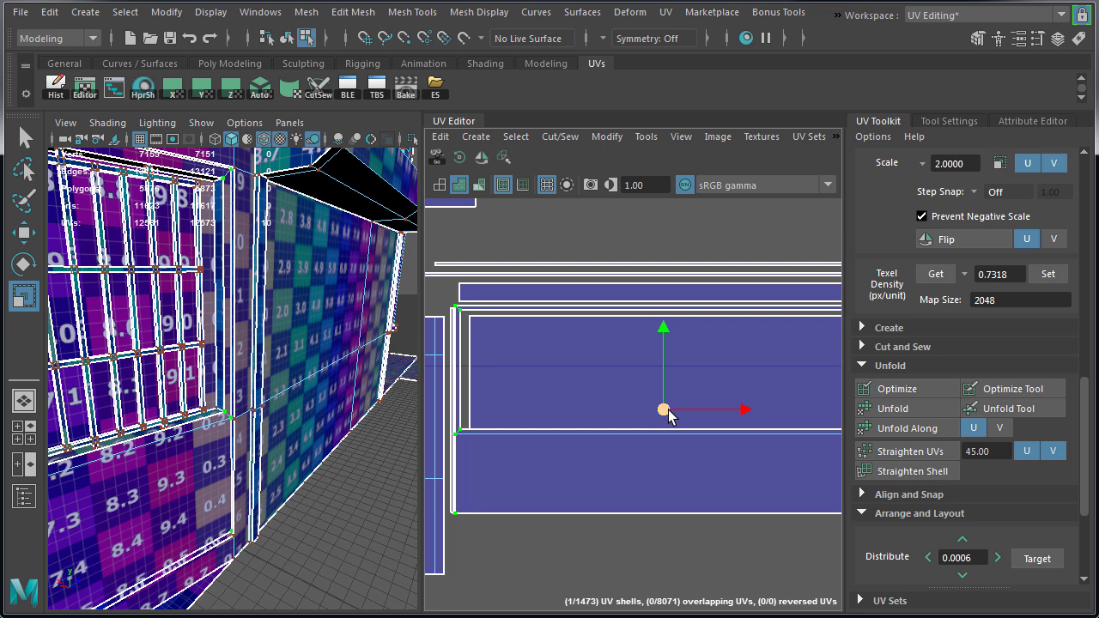
key(w)
drag(668, 410, 673, 413)
key(r)
key(w)
key(r)
drag(663, 373, 659, 373)
scroll(549, 339, up, 3)
key(w)
drag(789, 389, 781, 389)
- Select the remaining shells at the far end of the panel frame and nudge them into tighter positions
alt+right_drag(812, 460, 687, 459)
alt+middle_drag(687, 459, 501, 459)
alt+middle_drag(746, 462, 546, 461)
alt+right_drag(738, 421, 684, 417)
alt+middle_drag(684, 417, 509, 415)
drag(726, 524, 665, 491)
shift+drag(633, 354, 607, 550)
alt+middle_drag(653, 461, 759, 475)
drag(731, 467, 737, 466)
drag(667, 395, 667, 392)
alt+right_drag(739, 439, 550, 468)
alt+middle_drag(602, 520, 635, 460)
- Pick out the short thin strips belonging to the barred window's recess and move them toward the free space in the packed area
drag(581, 427, 697, 478)
drag(640, 453, 673, 436)
alt+right_drag(584, 414, 657, 418)
click(663, 419)
shift+click(678, 484)
alt+drag(190, 341, 226, 356)
drag(736, 453, 628, 279)
alt+right_drag(632, 280, 735, 350)
drag(620, 273, 622, 206)
alt+middle_drag(658, 290, 663, 383)
click(739, 236)
drag(618, 233, 623, 348)
- Place the two short vertical strips in the free space below the triangular shell, close to the adjacent narrow vertical shell
alt+right_drag(760, 379, 438, 359)
alt+middle_drag(687, 485, 554, 404)
drag(570, 402, 616, 436)
scroll(718, 421, up, 4)
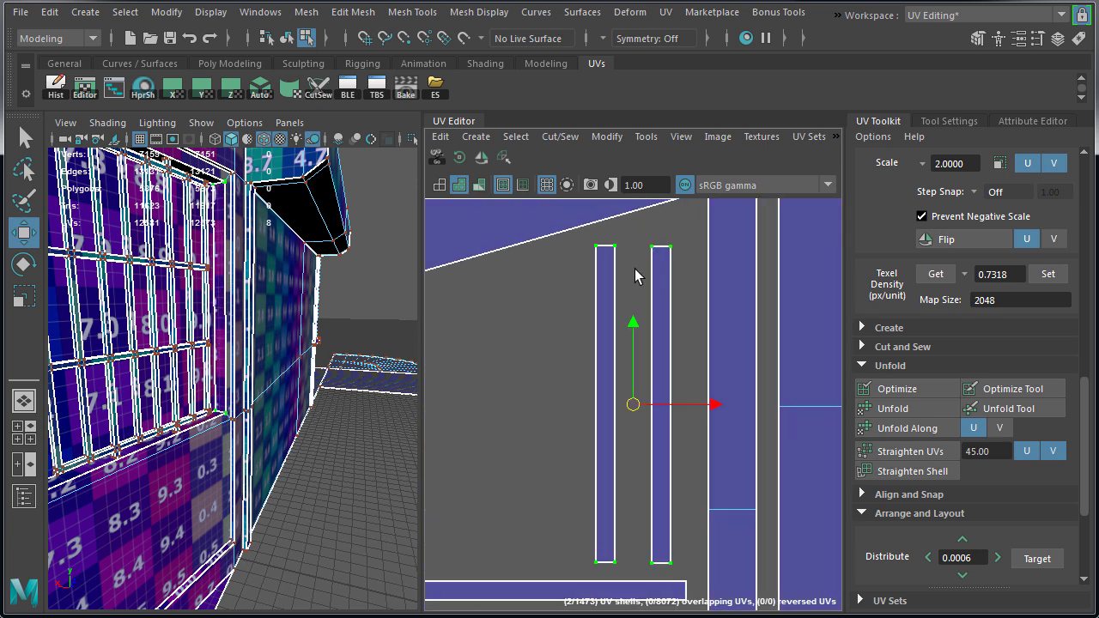
ctrl+drag(743, 532, 751, 577)
drag(634, 407, 660, 410)
scroll(660, 413, down, 6)
alt+middle_drag(812, 554, 556, 378)
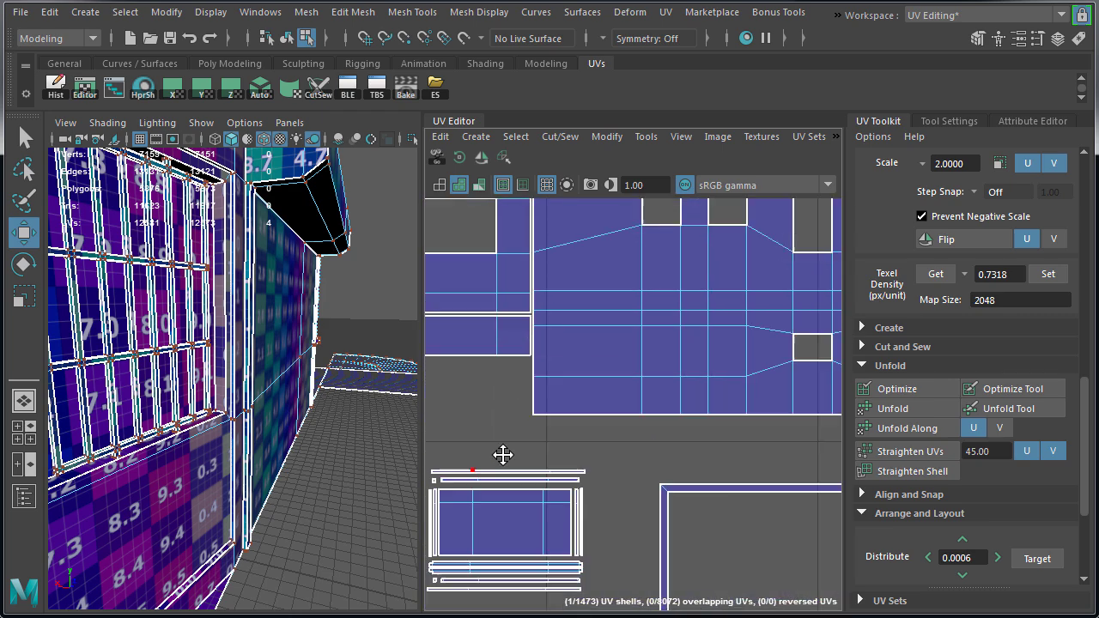
- Shift the large wall shell slightly to the right, away from the neighbouring stacked wall shells
click(679, 385)
drag(678, 385, 694, 453)
drag(810, 360, 821, 361)
alt+middle_drag(699, 448, 761, 353)
- Move the rectangular panel shell up out of its surrounding thin strips and inspect the slatted wall section on the model
click(590, 498)
alt+drag(282, 335, 128, 347)
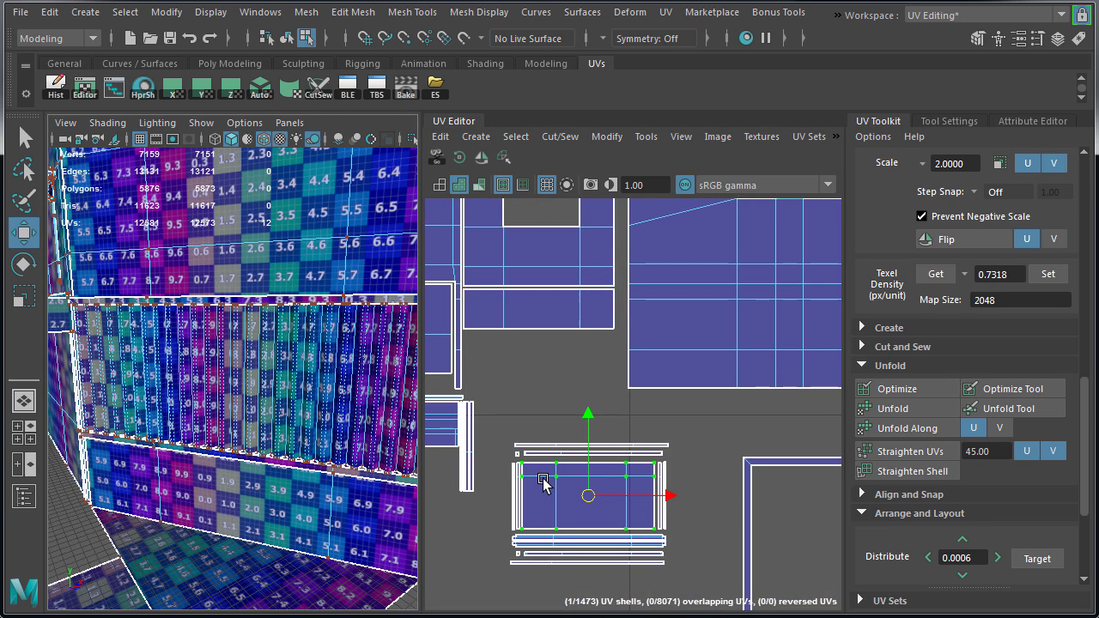
alt+right_drag(242, 356, 366, 414)
alt+drag(269, 402, 221, 399)
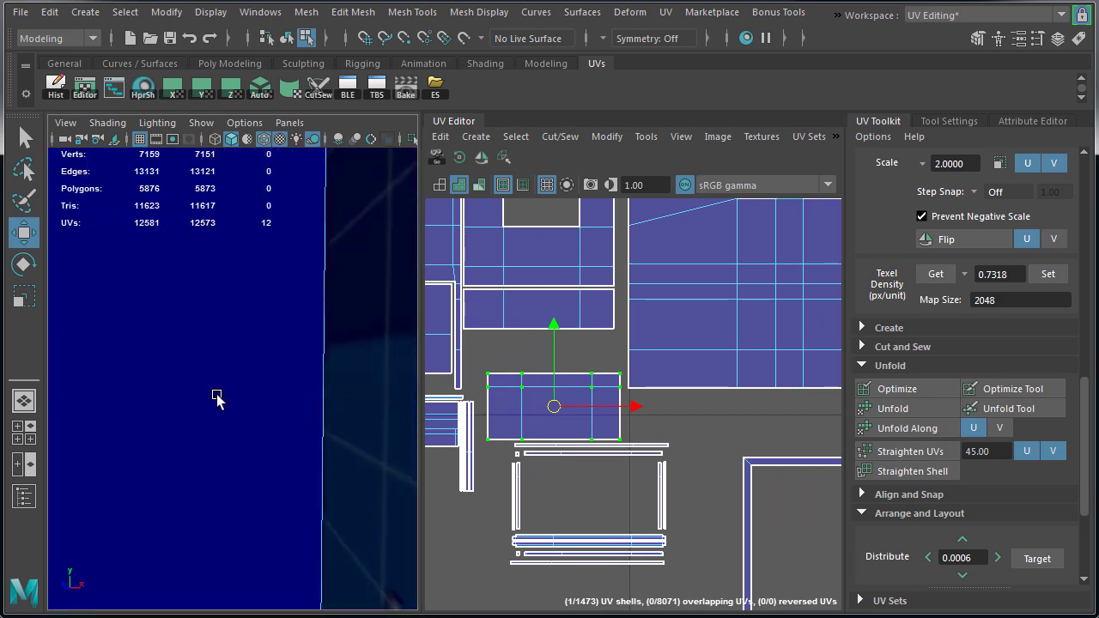
scroll(215, 397, down, 3)
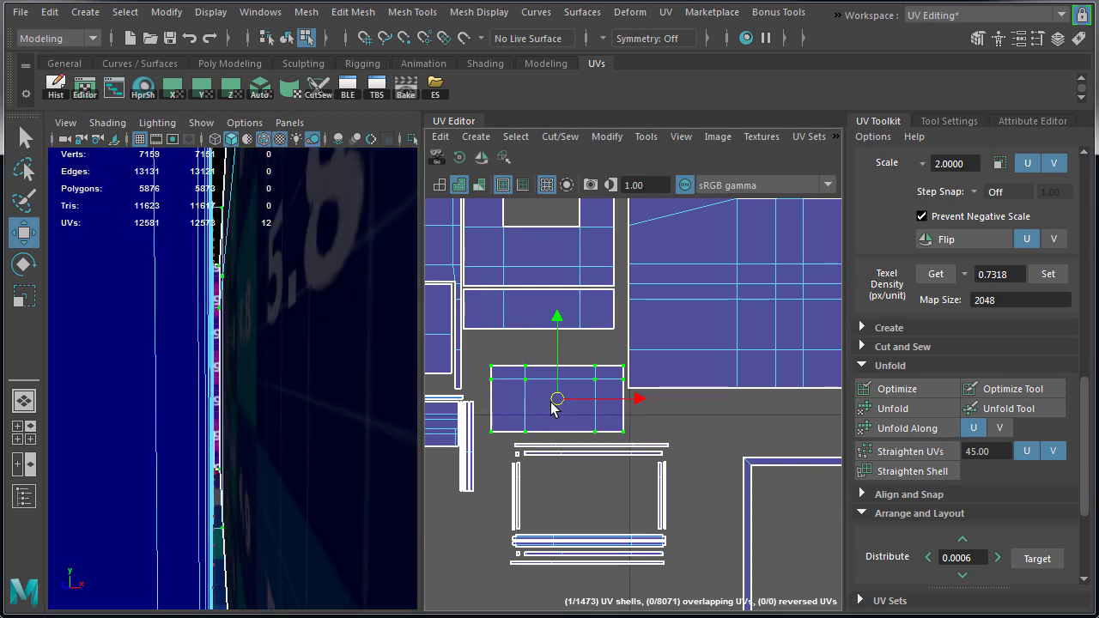
drag(554, 407, 551, 404)
scroll(292, 421, down, 3)
scroll(302, 428, down, 5)
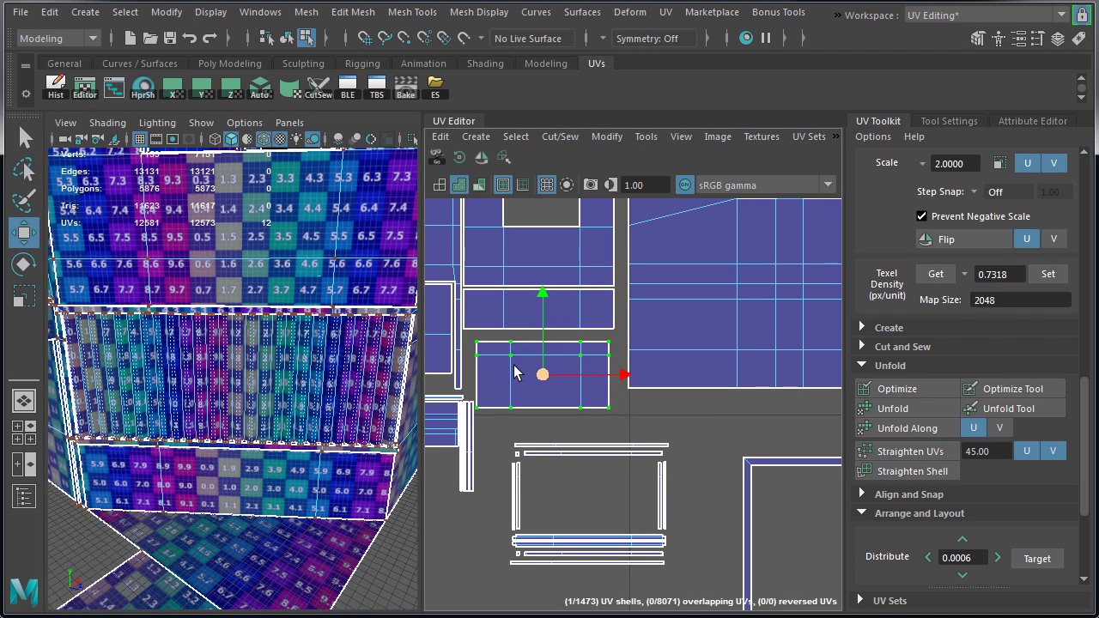
- Scale the panel shell down and place it in the gap beside the small octagonal shells, above the thin strip
scroll(525, 376, up, 2)
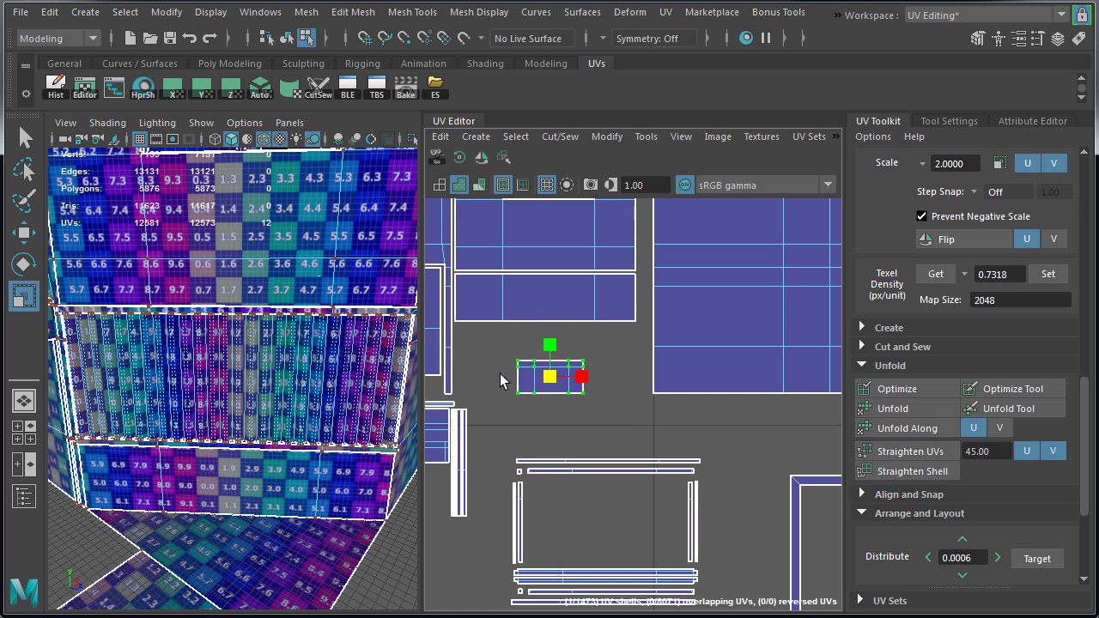
alt+middle_drag(512, 416, 651, 419)
alt+right_drag(584, 429, 690, 421)
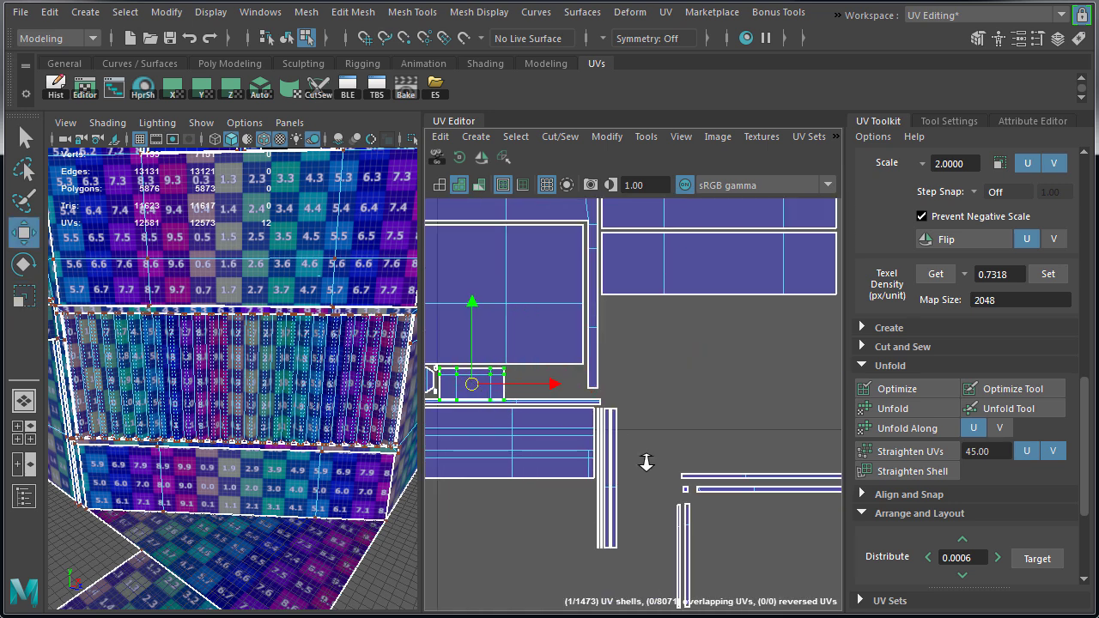
key(f)
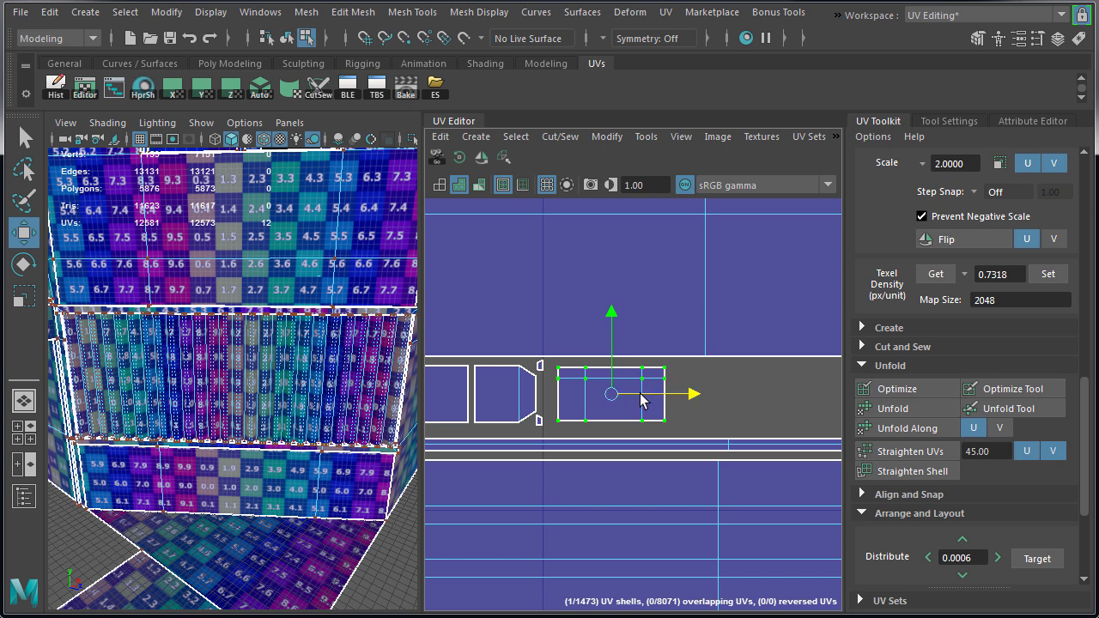
- Examine the thin horizontal and vertical strip shells framing the slatted wall and where each one sits on the model
alt+right_drag(735, 427, 447, 442)
alt+middle_drag(723, 470, 465, 424)
alt+right_drag(734, 467, 761, 465)
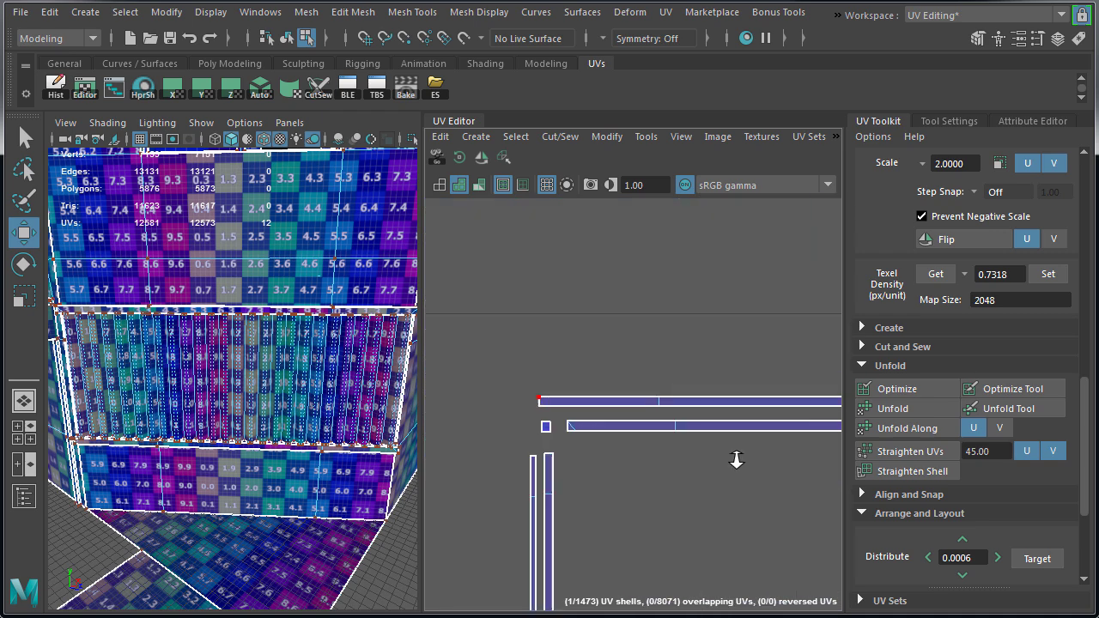
click(625, 435)
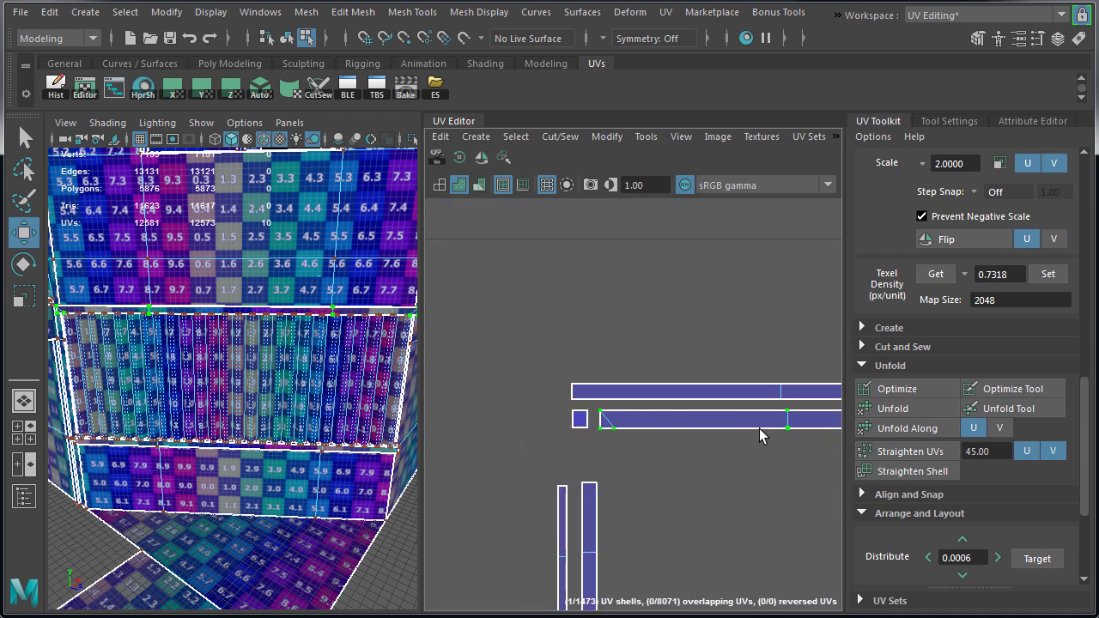
alt+drag(214, 361, 284, 344)
alt+right_drag(603, 438, 507, 443)
alt+middle_drag(619, 515, 525, 425)
click(527, 466)
alt+drag(189, 343, 271, 338)
click(560, 479)
- Move the two notched horizontal strips up together, directly beneath the upper horizontal strip shells
alt+right_drag(209, 422, 284, 417)
alt+right_drag(506, 533, 558, 528)
alt+middle_drag(494, 562, 602, 448)
shift+click(509, 396)
alt+drag(288, 447, 316, 442)
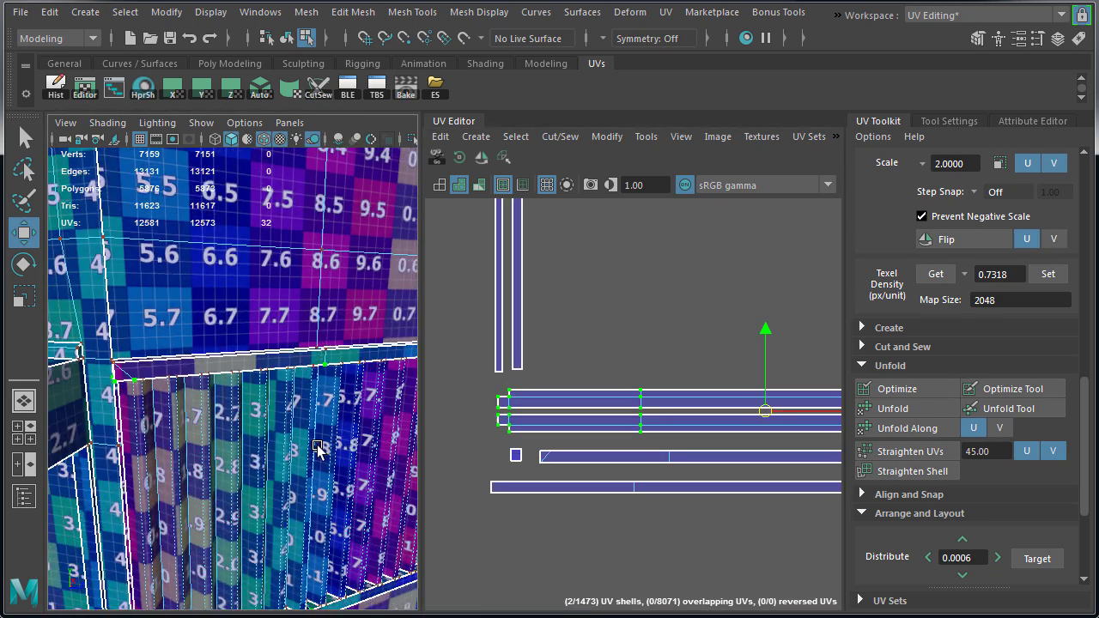
alt+middle_drag(759, 370, 740, 507)
drag(746, 547, 745, 266)
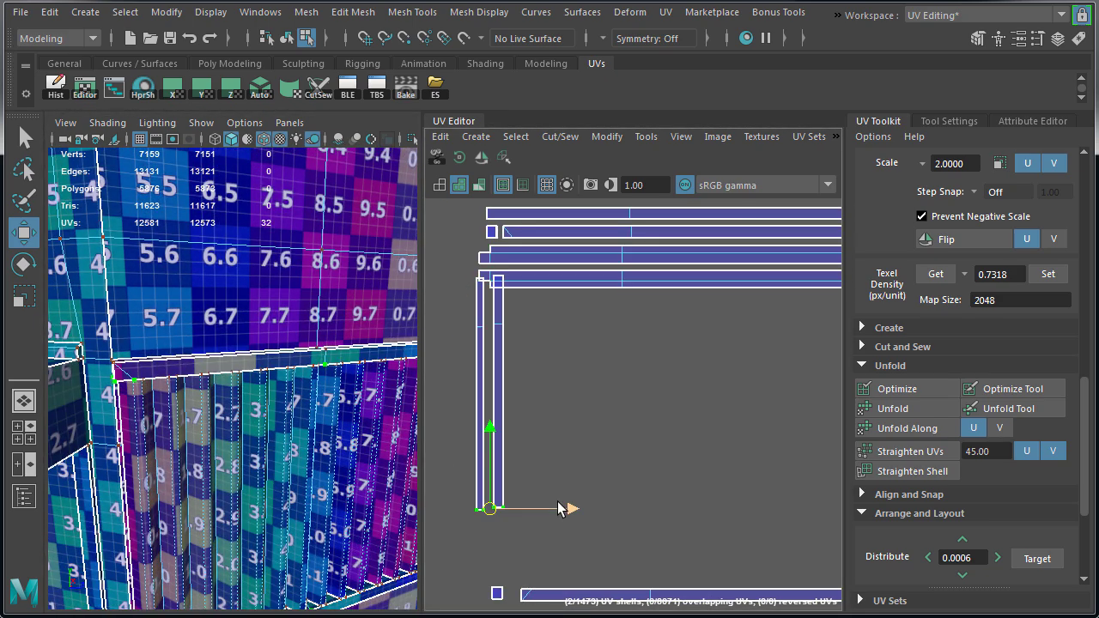
- Gather the four thin vertical strip shells side by side into one tight group
ctrl+right_drag(579, 481, 640, 490)
drag(491, 394, 514, 430)
alt+right_drag(142, 498, 189, 507)
alt+drag(189, 507, 249, 486)
alt+right_drag(574, 451, 546, 453)
alt+middle_drag(694, 445, 578, 447)
drag(788, 501, 705, 470)
scroll(477, 421, up, 3)
scroll(876, 432, down, 2)
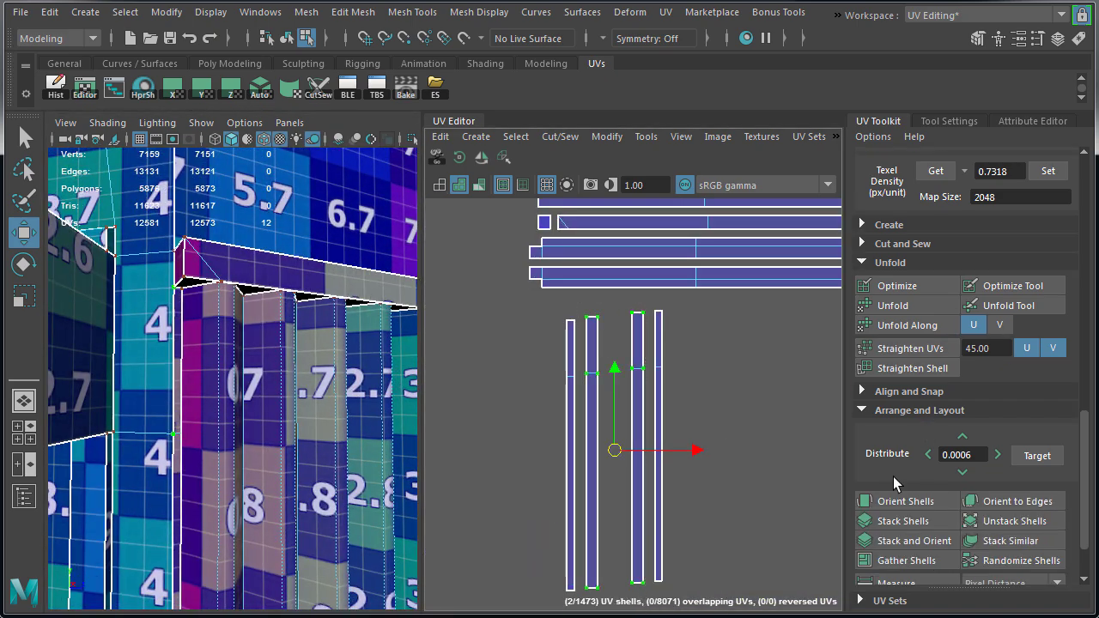
drag(647, 452, 664, 453)
- Move the lowest horizontal strips and their small square shell up beneath the two notched strips
alt+right_drag(663, 453, 597, 464)
alt+middle_drag(692, 488, 545, 416)
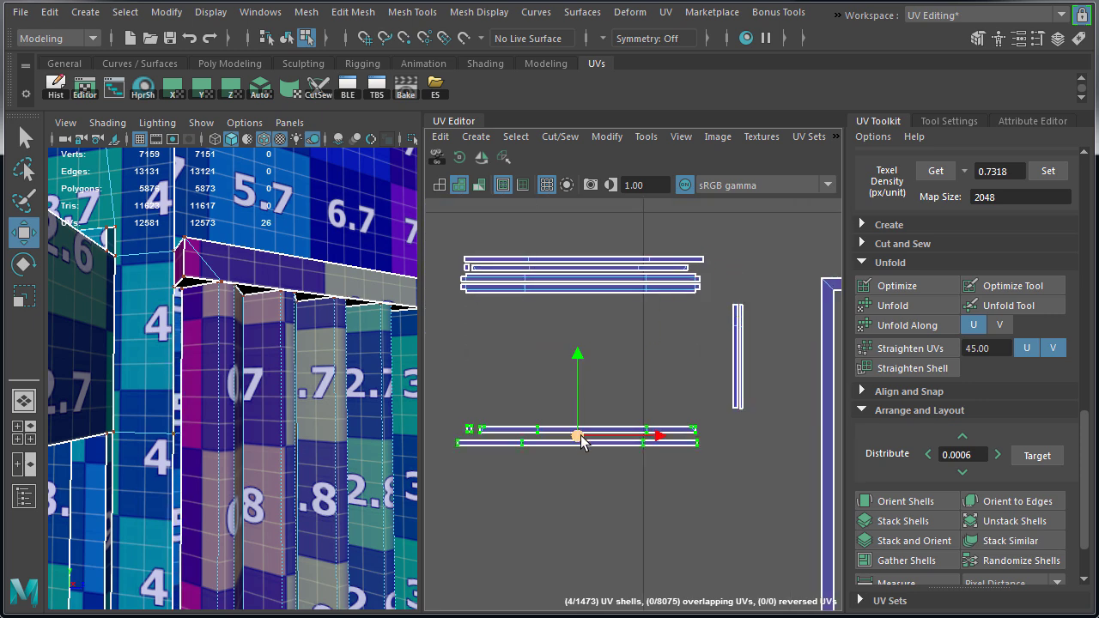
scroll(576, 314, up, 5)
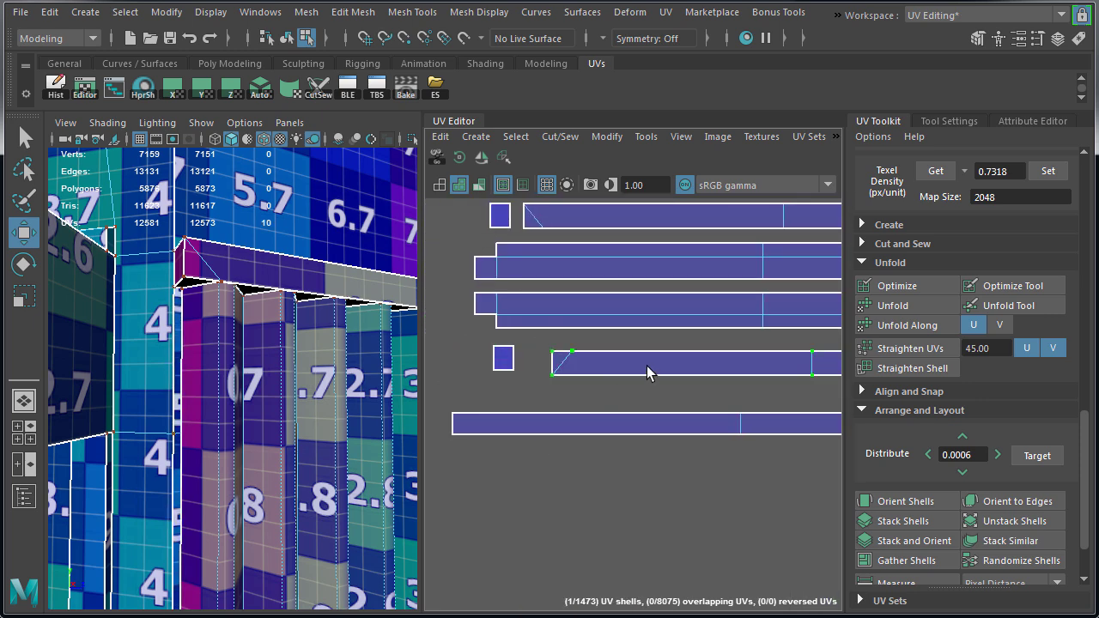
click(629, 366)
drag(440, 402, 515, 464)
middle_drag(690, 435, 713, 402)
- Select the lower strips as whole shells and nudge them up to tighten the horizontal stack
drag(485, 338, 585, 412)
ctrl+right_click(598, 427)
ctrl+right_drag(598, 427, 674, 451)
shift+drag(462, 375, 500, 414)
ctrl+right_drag(545, 464, 601, 490)
middle_drag(638, 395, 638, 385)
alt+right_drag(638, 385, 447, 386)
alt+middle_drag(705, 361, 571, 392)
- Move the whole stack of horizontal strips into the tile, directly below the stacked wall shells
drag(573, 388, 736, 442)
drag(661, 419, 620, 322)
alt+right_drag(647, 392, 550, 395)
alt+middle_drag(824, 455, 630, 439)
alt+middle_drag(644, 327, 429, 434)
drag(448, 211, 593, 264)
alt+middle_drag(455, 283, 815, 298)
alt+middle_drag(593, 301, 835, 272)
middle_drag(835, 271, 468, 507)
scroll(601, 450, up, 4)
- Fit the four grouped vertical strips into the narrow gap between the stacked wall shells and the large wall shell
drag(583, 414, 743, 525)
scroll(604, 438, up, 3)
scroll(617, 427, up, 2)
drag(735, 446, 681, 287)
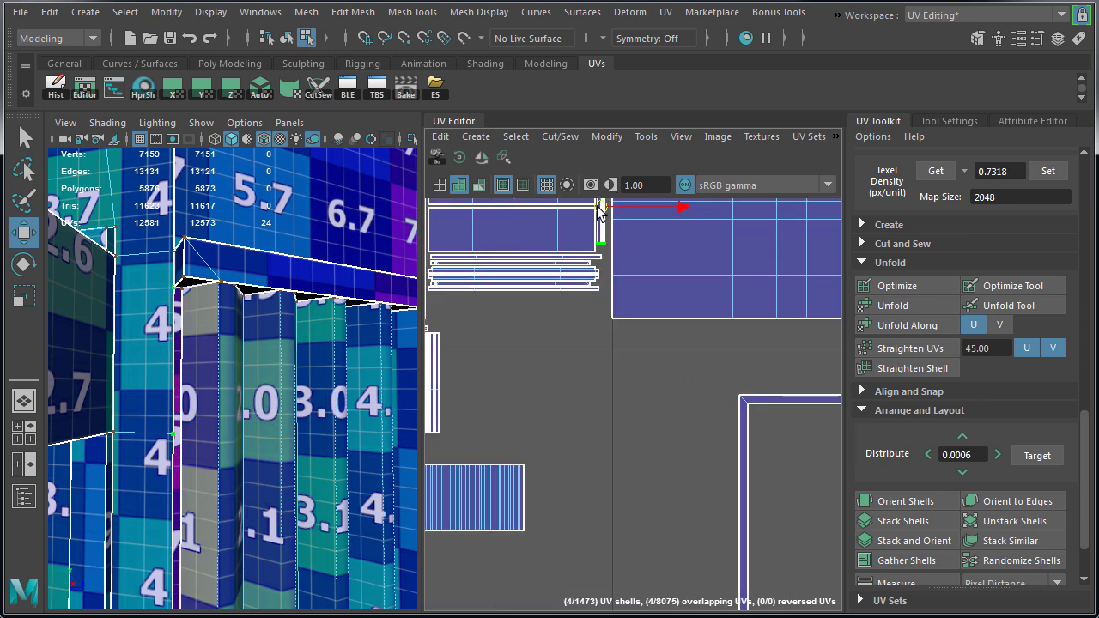
alt+middle_drag(600, 213, 627, 446)
scroll(633, 470, up, 3)
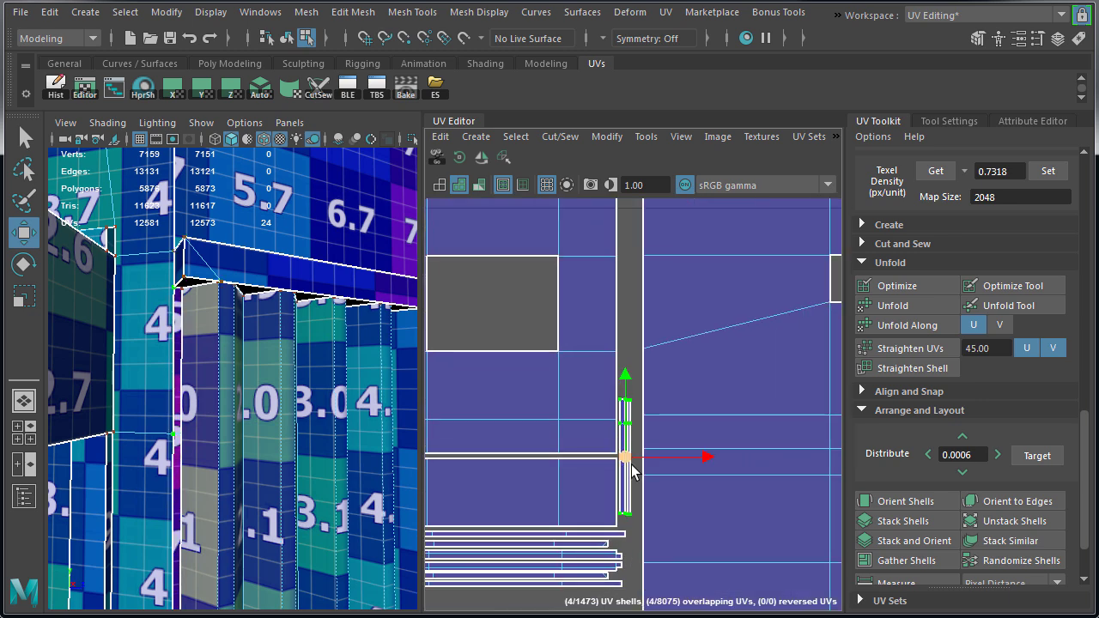
- Inspect the packed strips and wall shells up close, checking their spacing and the remaining gaps in the layout
scroll(632, 472, down, 5)
alt+middle_drag(481, 481, 738, 408)
scroll(725, 506, up, 5)
alt+middle_drag(724, 513, 594, 399)
scroll(606, 344, up, 5)
scroll(619, 284, up, 2)
click(697, 296)
scroll(713, 404, up, 3)
alt+middle_drag(691, 275, 705, 407)
scroll(705, 407, down, 9)
alt+middle_drag(719, 526, 644, 416)
scroll(611, 493, down, 3)
alt+middle_drag(611, 493, 560, 386)
scroll(656, 370, down, 3)
scroll(587, 435, down, 1)
alt+middle_drag(496, 456, 626, 373)
- Move the slatted wall shell out of the tile, into the empty area to its left
scroll(636, 365, down, 2)
click(671, 336)
drag(672, 337, 580, 256)
alt+middle_drag(478, 320, 517, 321)
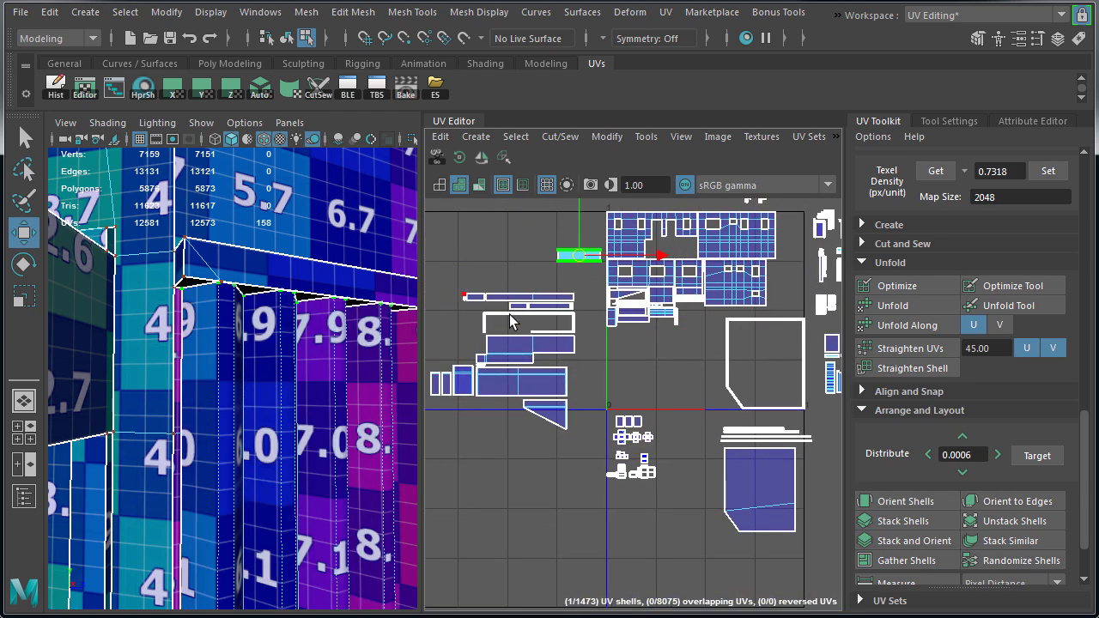
- Move the triangular shell from the leftover group into the lower part of the tile
scroll(543, 374, up, 5)
alt+middle_drag(545, 378, 702, 399)
alt+middle_drag(777, 427, 496, 447)
drag(489, 445, 547, 417)
alt+middle_drag(547, 417, 678, 414)
drag(651, 428, 734, 424)
alt+middle_drag(543, 388, 618, 424)
- Locate the long rectangular wall shell on the model and place it in the tile below the packed shells
click(618, 424)
key(f)
alt+drag(120, 401, 79, 407)
drag(579, 441, 834, 370)
alt+middle_drag(833, 370, 633, 395)
scroll(575, 379, up, 5)
drag(592, 383, 622, 393)
scroll(533, 312, up, 5)
- Butt the triangular shell against the underside of the long wall shell at the tile's left edge
scroll(521, 422, down, 5)
alt+middle_drag(818, 460, 840, 270)
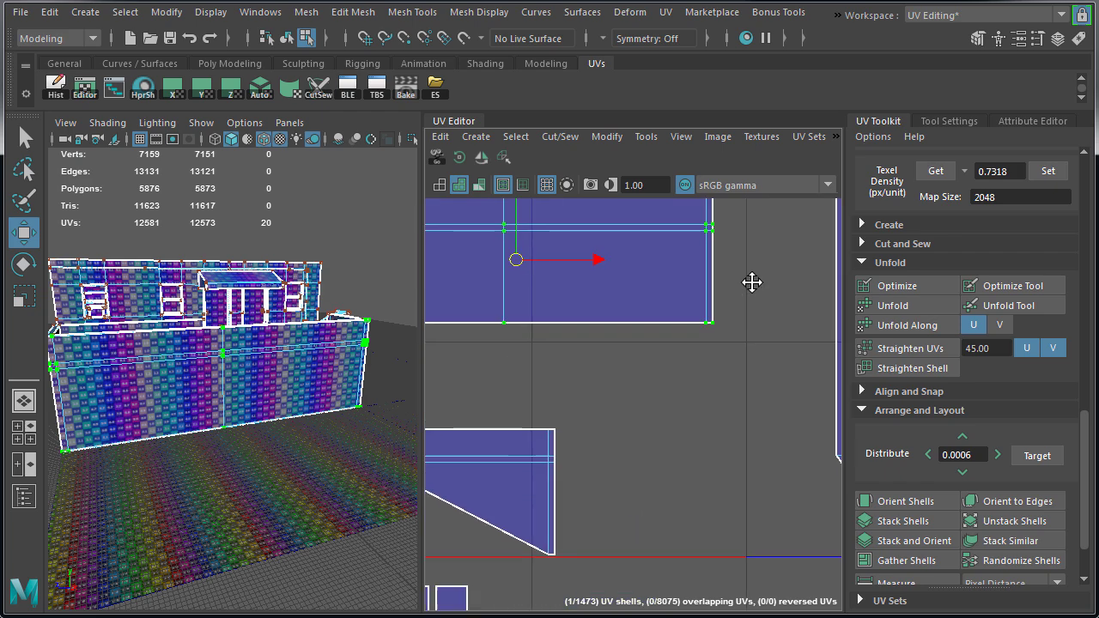
drag(692, 496, 644, 393)
scroll(751, 459, down, 8)
- Move the large stepped shell into the tile and align it directly beneath the long wall shell
alt+middle_drag(751, 466, 821, 466)
click(589, 417)
alt+drag(219, 343, 275, 431)
drag(616, 409, 677, 434)
alt+middle_drag(677, 434, 497, 376)
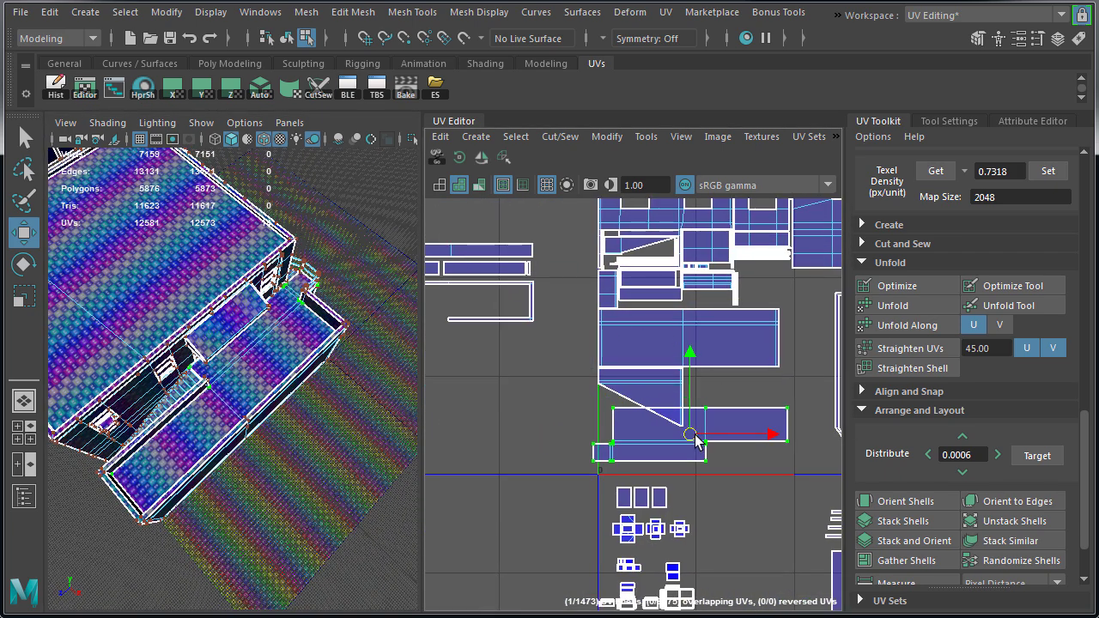
scroll(713, 400, up, 6)
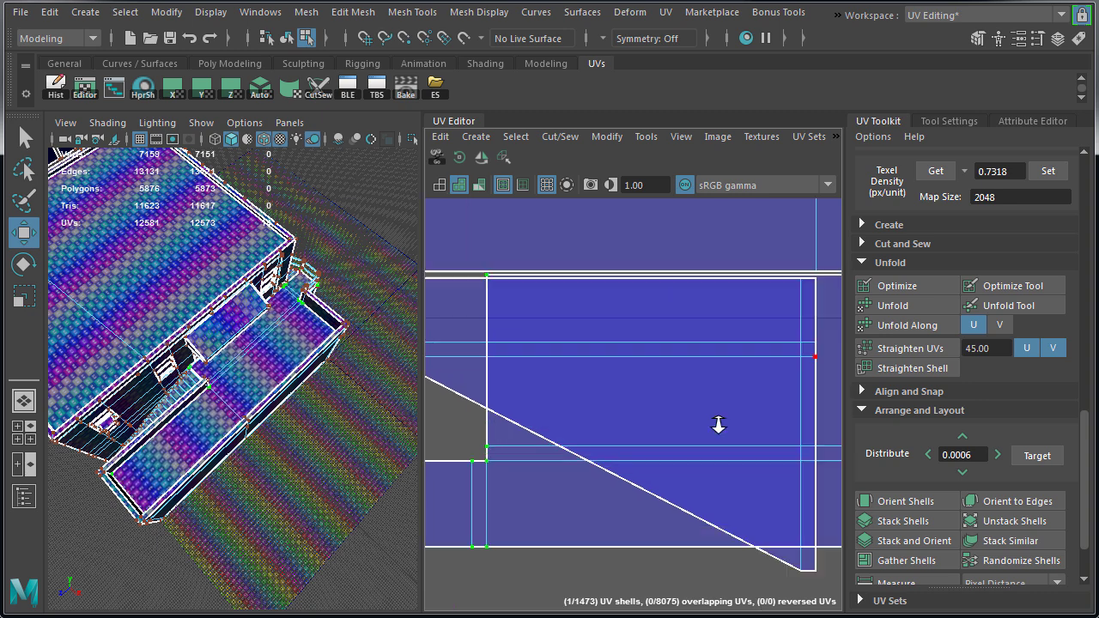
alt+right_drag(723, 426, 736, 421)
- Tuck the triangular shell into the notch under the right part of the stepped shell
alt+middle_drag(490, 339, 702, 384)
scroll(694, 395, down, 2)
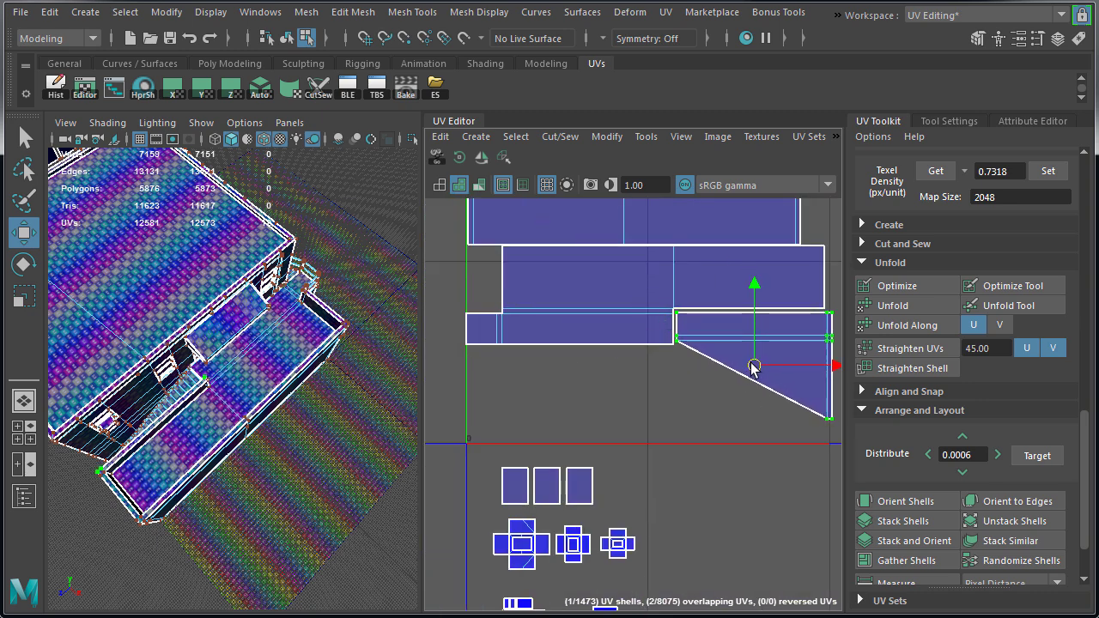
scroll(717, 395, up, 3)
- Bring the leftover panel shells closer to the tile and place the long strip shell along the tile's bottom edge
scroll(464, 453, down, 8)
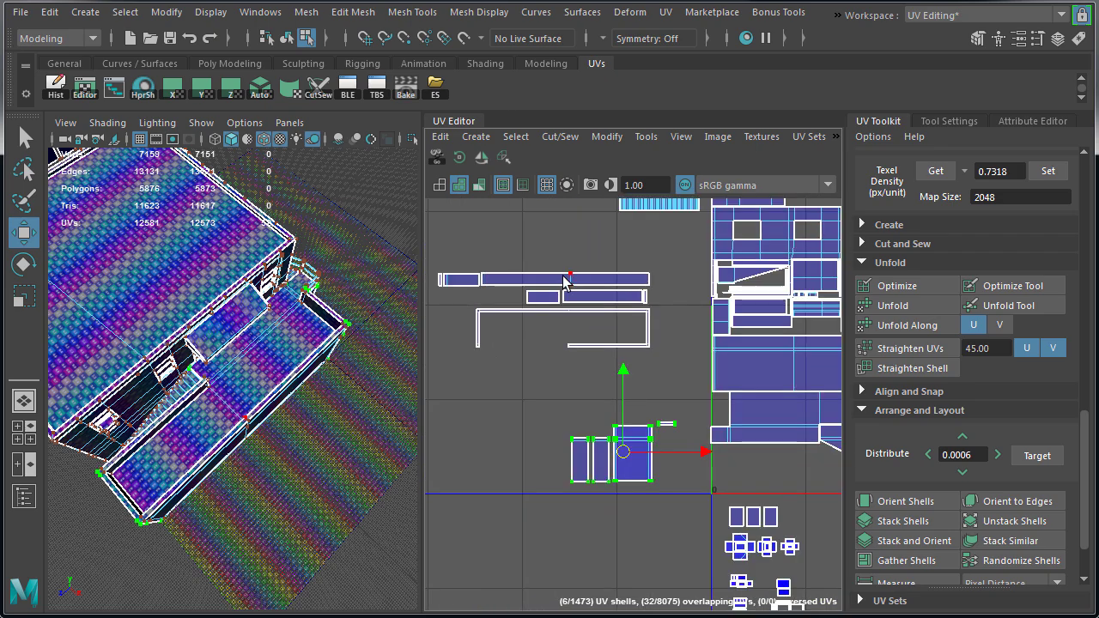
key(f)
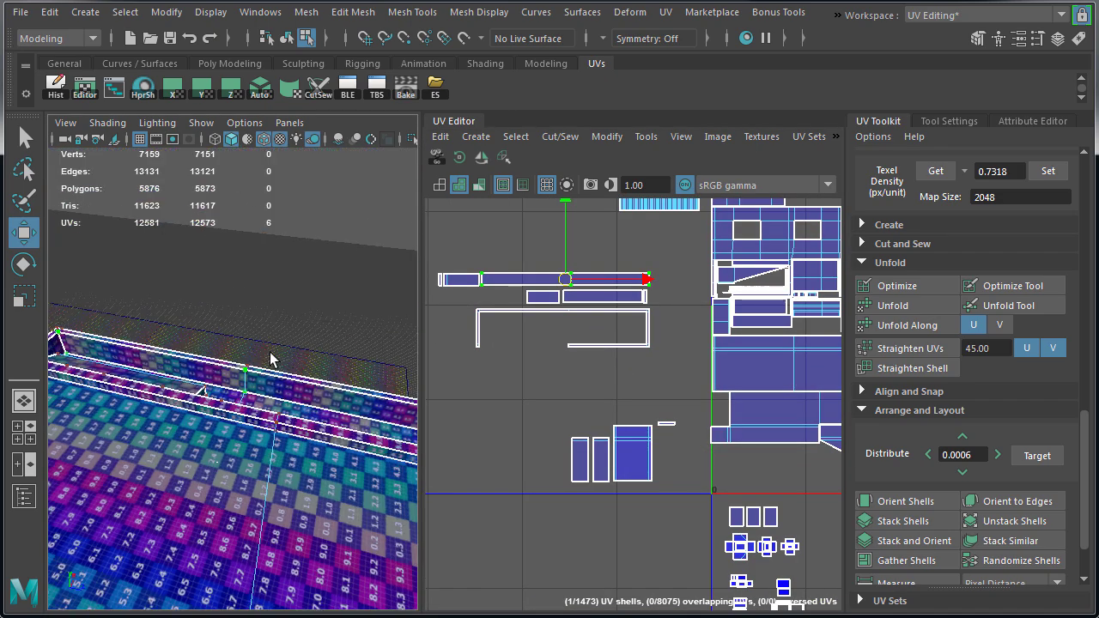
key(f)
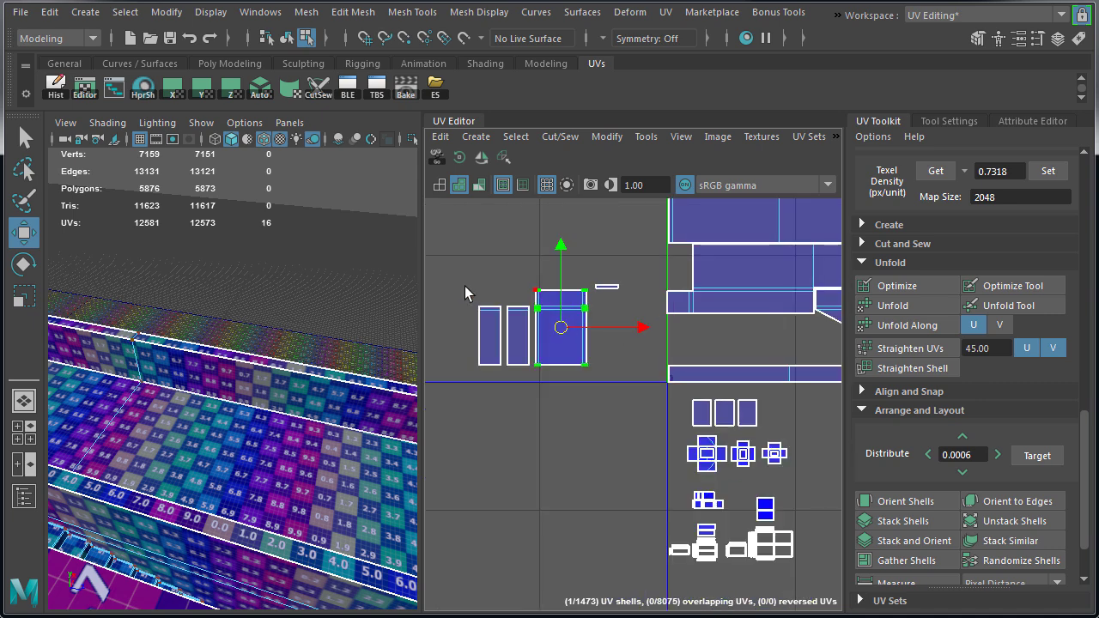
- Place the two narrow panel shells side by side under the stepped shell at the tile's left edge
drag(685, 343, 699, 344)
alt+right_drag(653, 395, 698, 413)
drag(704, 387, 704, 373)
alt+right_drag(676, 347, 721, 347)
alt+middle_drag(721, 232, 732, 326)
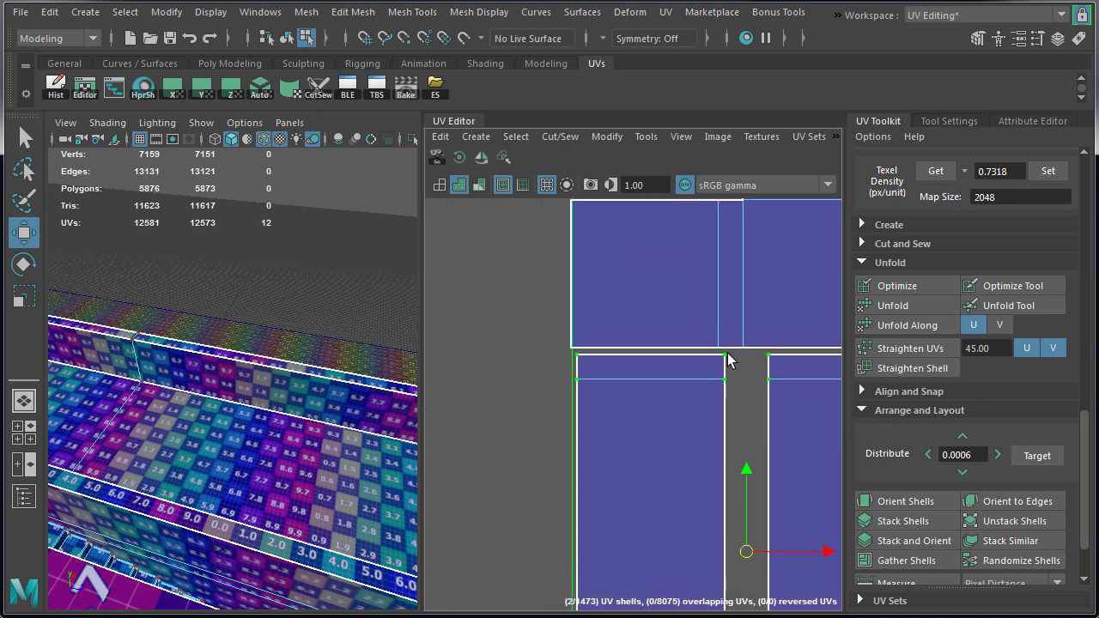
click(720, 330)
alt+right_drag(816, 492, 777, 490)
alt+middle_drag(778, 490, 718, 350)
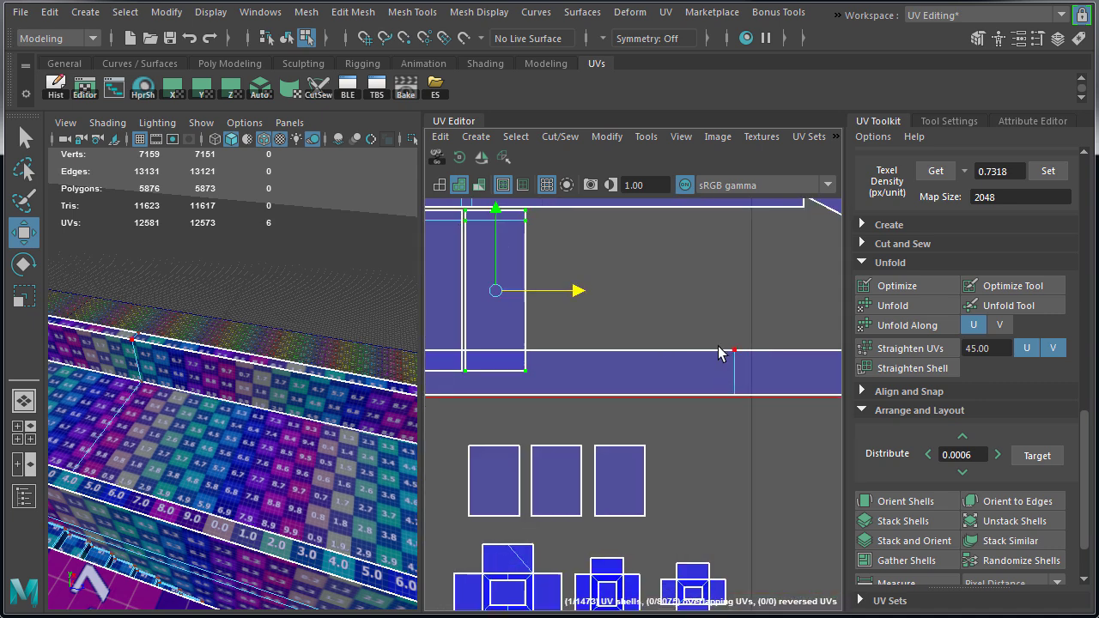
- Move the long strip shell away from the two narrow panels and fit it directly below the large wall shell
click(718, 360)
alt+right_drag(718, 361, 678, 361)
drag(639, 367, 693, 369)
alt+middle_drag(693, 369, 772, 380)
scroll(604, 376, up, 3)
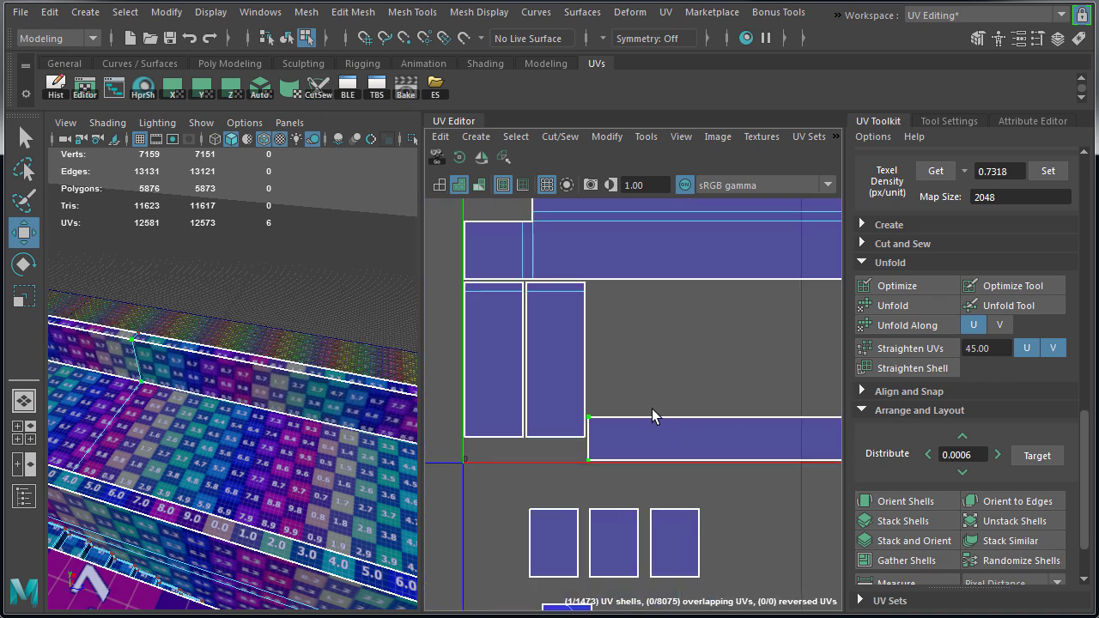
scroll(638, 453, down, 6)
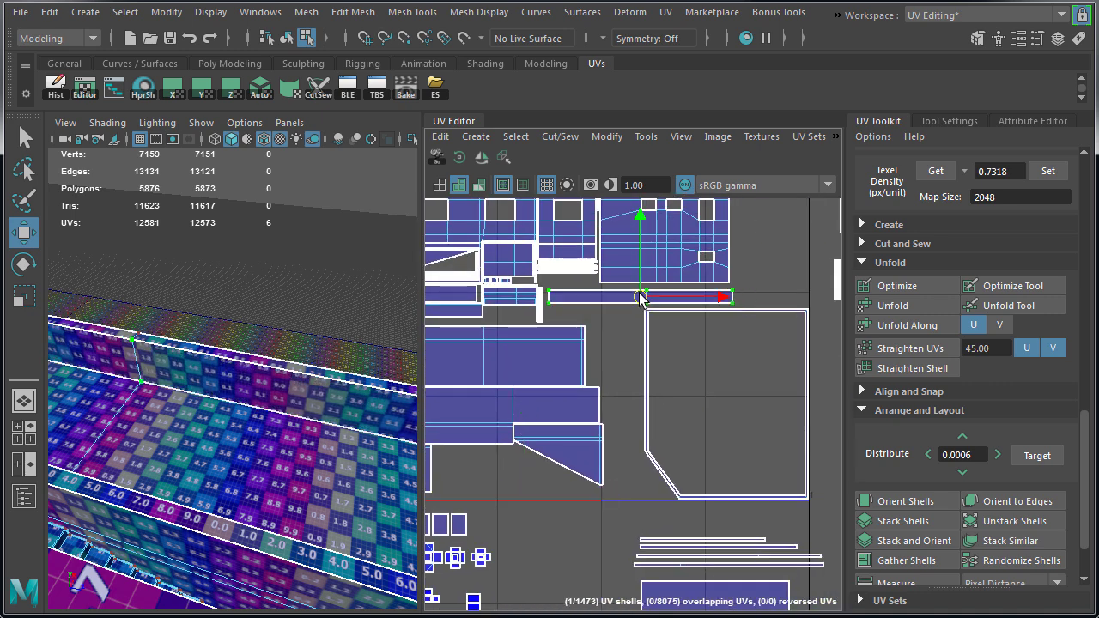
scroll(687, 326, up, 3)
alt+right_drag(740, 376, 395, 384)
alt+middle_drag(761, 407, 586, 292)
alt+right_drag(733, 426, 644, 429)
alt+middle_drag(738, 560, 729, 464)
- Scale down the large solid shell with the cut corner while checking its texture density on the model
click(724, 449)
scroll(720, 453, down, 2)
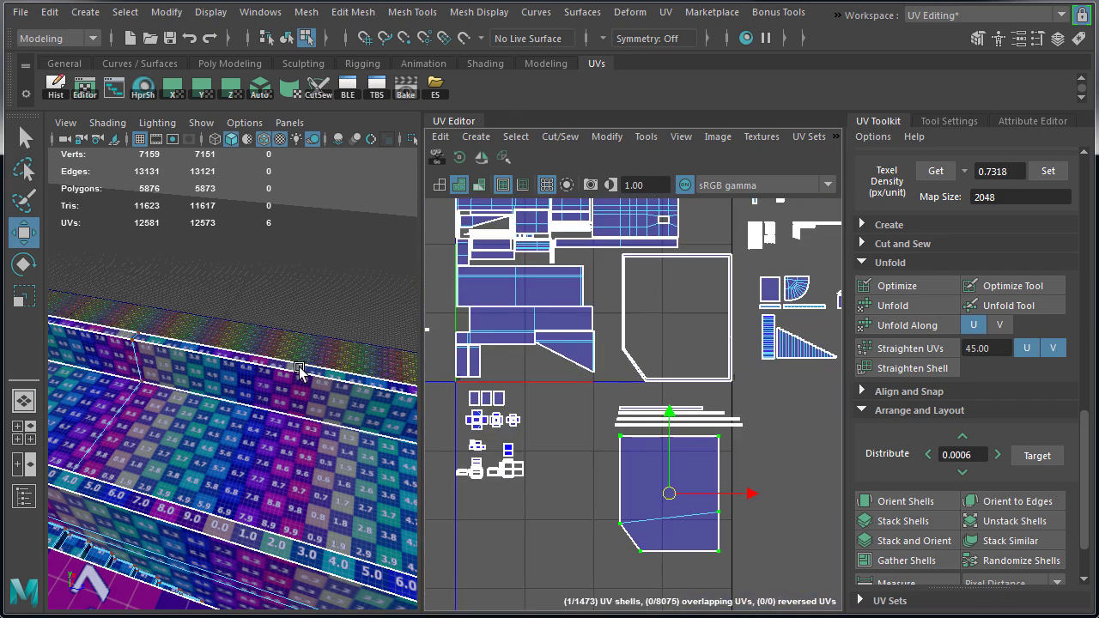
key(f)
key(r)
drag(669, 494, 625, 493)
alt+drag(249, 455, 232, 438)
alt+right_drag(189, 447, 268, 469)
alt+drag(268, 469, 296, 455)
drag(669, 494, 649, 495)
alt+drag(292, 455, 215, 455)
- Move the cut-corner shell into the tile below the stepped shell and rotate it 180 degrees
key(w)
drag(671, 491, 608, 276)
alt+right_drag(550, 318, 718, 387)
drag(674, 278, 547, 467)
click(456, 156)
click(456, 155)
- Shrink the cut-corner shell further so it fits beside the two narrow panel shells
key(r)
key(w)
alt+right_drag(560, 456, 698, 494)
alt+middle_drag(545, 481, 773, 454)
key(r)
drag(773, 454, 637, 426)
key(w)
- Move the small panel shells into the tile and fit them against the end of the large wall shell
alt+right_drag(640, 430, 558, 407)
alt+middle_drag(712, 439, 712, 492)
drag(457, 416, 518, 499)
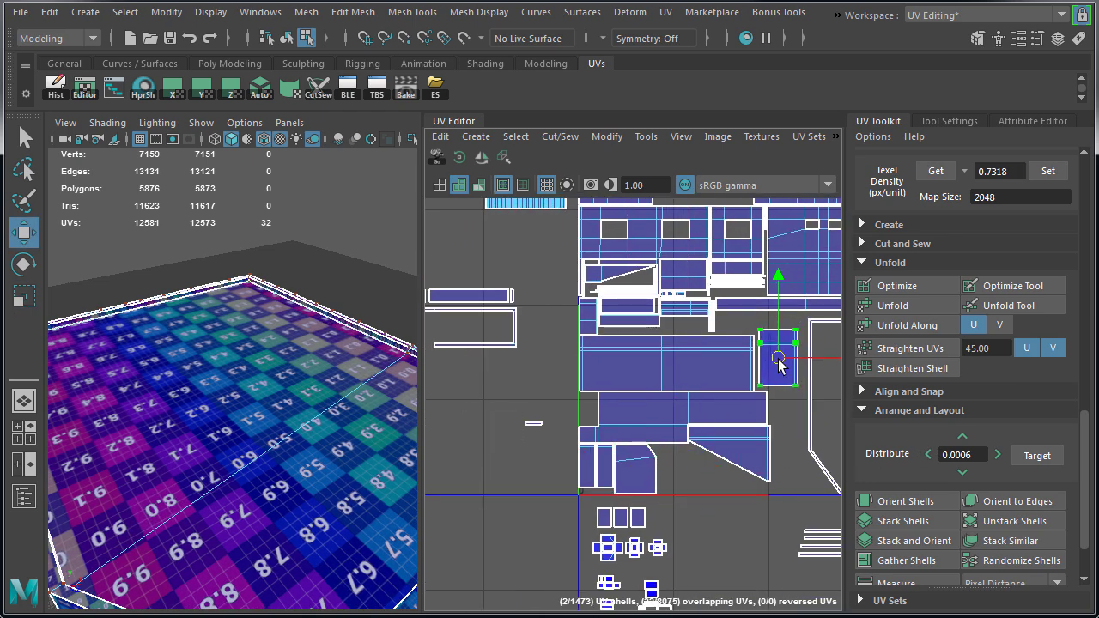
scroll(778, 364, up, 8)
drag(745, 392, 745, 391)
scroll(741, 434, down, 12)
- Move the next group of small shells toward free space in the layout while checking its part on the model
drag(512, 432, 594, 500)
drag(575, 479, 607, 526)
alt+middle_drag(696, 460, 710, 449)
key(f)
drag(633, 405, 626, 330)
scroll(745, 431, down, 8)
scroll(746, 431, down, 5)
alt+middle_drag(765, 257, 729, 304)
alt+middle_drag(729, 429, 523, 258)
- Move the thin roof-edge strip shells from below the tile toward the packed panels
drag(513, 397, 764, 468)
key(f)
drag(642, 433, 618, 464)
alt+drag(249, 343, 361, 344)
scroll(644, 491, up, 8)
scroll(675, 477, down, 4)
alt+middle_drag(675, 343, 636, 455)
drag(621, 357, 586, 386)
scroll(747, 458, down, 5)
alt+middle_drag(725, 349, 626, 332)
- Separate the narrow vertical strips and place three of them below the others in the gap beside the large wall shell
drag(567, 415, 684, 279)
scroll(717, 444, up, 4)
scroll(692, 432, up, 3)
ctrl+drag(616, 243, 735, 614)
drag(682, 433, 702, 433)
alt+middle_drag(732, 517, 696, 376)
scroll(635, 322, up, 4)
drag(625, 267, 630, 269)
scroll(717, 524, down, 6)
ctrl+drag(647, 569, 647, 571)
drag(650, 410, 644, 529)
alt+middle_drag(695, 561, 680, 309)
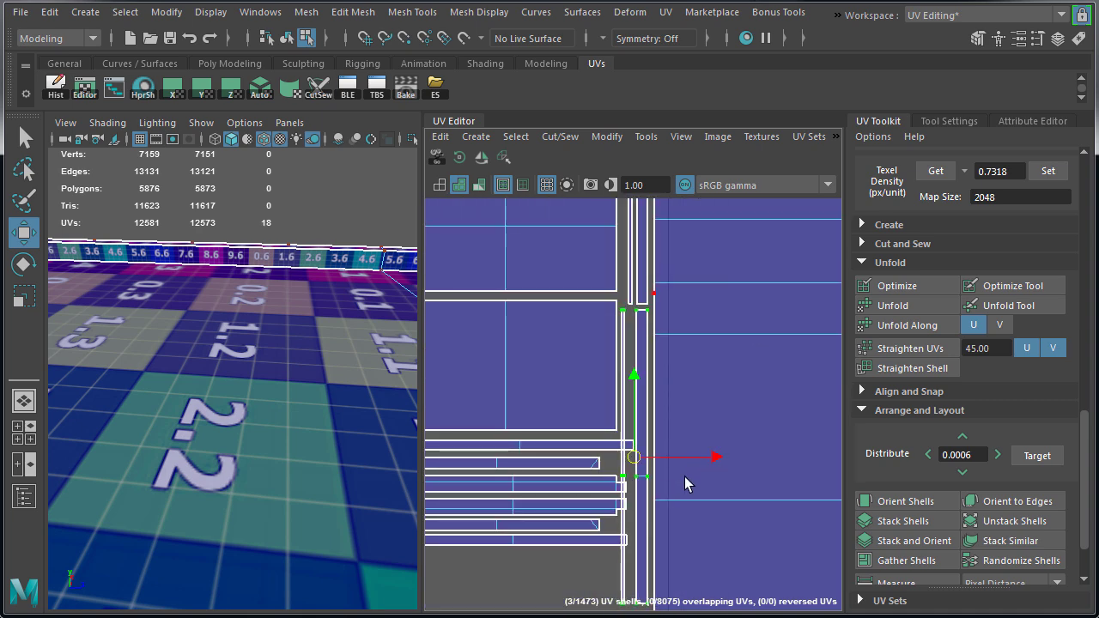
- Nudge the first narrow vertical strips sideways so they stop touching the neighbouring panel shells
alt+middle_drag(687, 537, 686, 419)
scroll(700, 417, up, 5)
drag(691, 279, 704, 280)
alt+middle_drag(481, 302, 773, 322)
scroll(697, 322, down, 4)
click(696, 314)
alt+middle_drag(696, 329, 464, 333)
drag(501, 321, 491, 321)
alt+middle_drag(459, 342, 541, 346)
- Shift the remaining narrow vertical strips sideways to leave small, even gaps between the panels and the large wall shell
click(760, 367)
shift+click(763, 385)
drag(546, 375, 541, 376)
alt+middle_drag(532, 377, 772, 378)
click(675, 422)
alt+middle_drag(687, 431, 692, 385)
drag(825, 382, 816, 382)
alt+middle_drag(816, 383, 579, 374)
scroll(579, 374, down, 2)
alt+middle_drag(727, 206, 574, 309)
scroll(573, 304, up, 4)
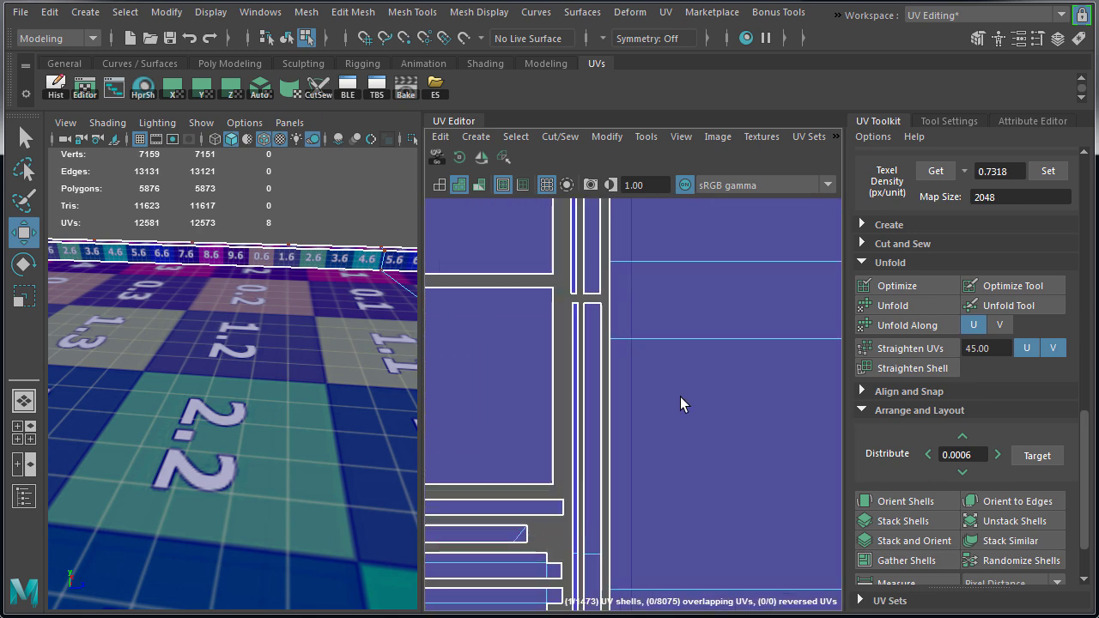
- Bring the bracket-shaped strip shell over to the large cut-corner outline shell
scroll(664, 525, down, 6)
scroll(660, 372, down, 3)
alt+middle_drag(642, 506, 910, 491)
click(555, 303)
drag(555, 304, 559, 310)
click(687, 358)
alt+middle_drag(701, 371, 620, 394)
drag(548, 363, 644, 422)
alt+middle_drag(824, 441, 641, 386)
drag(481, 365, 626, 384)
alt+middle_drag(625, 383, 525, 384)
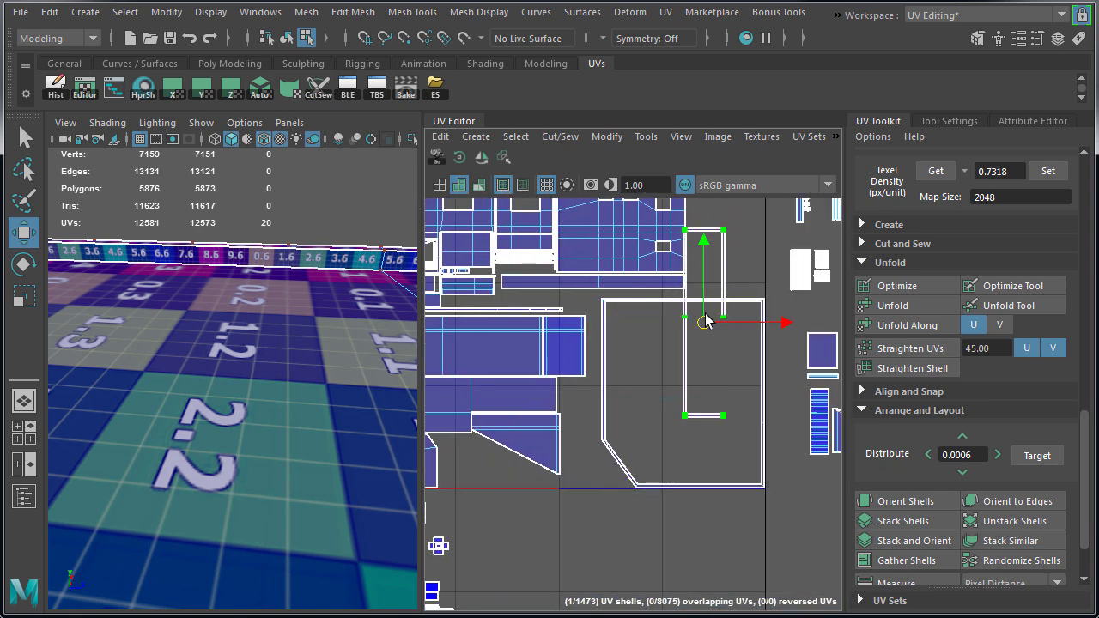
- Fit the bracket-shaped strip shell into the space above the large cut-corner outline shell
alt+middle_drag(683, 405, 621, 561)
drag(641, 477, 663, 327)
alt+middle_drag(664, 327, 636, 491)
scroll(631, 491, up, 4)
drag(650, 525, 650, 521)
scroll(617, 492, up, 8)
alt+middle_drag(601, 386, 700, 392)
drag(766, 392, 710, 388)
scroll(625, 400, down, 4)
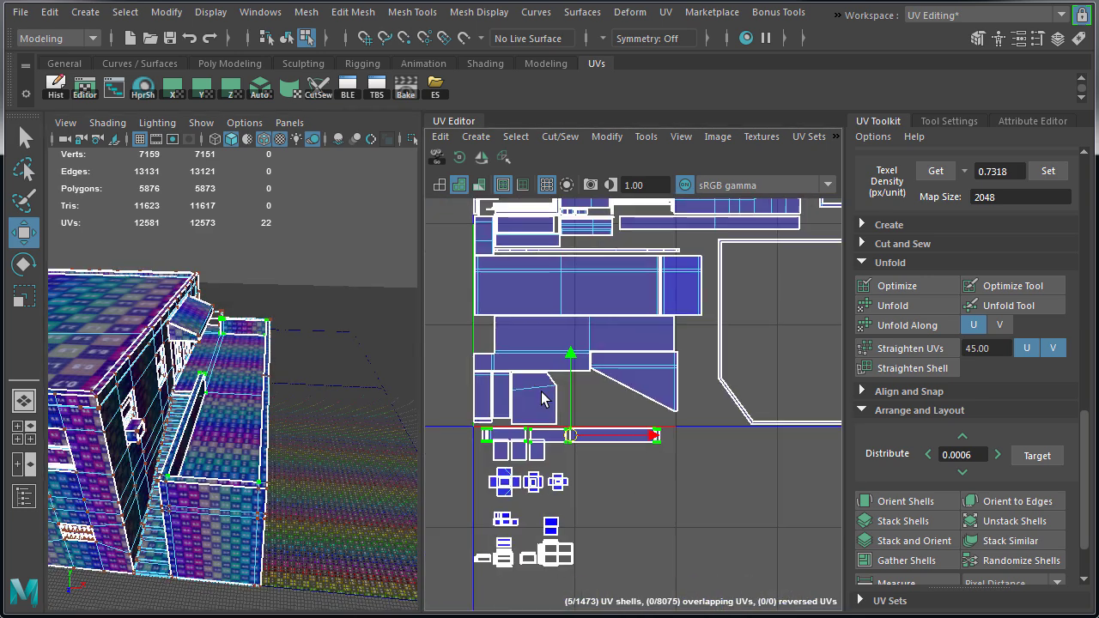
- Place the five low-wall strip shells along the tile's lower edge beside the small cut-corner shell
scroll(474, 378, up, 5)
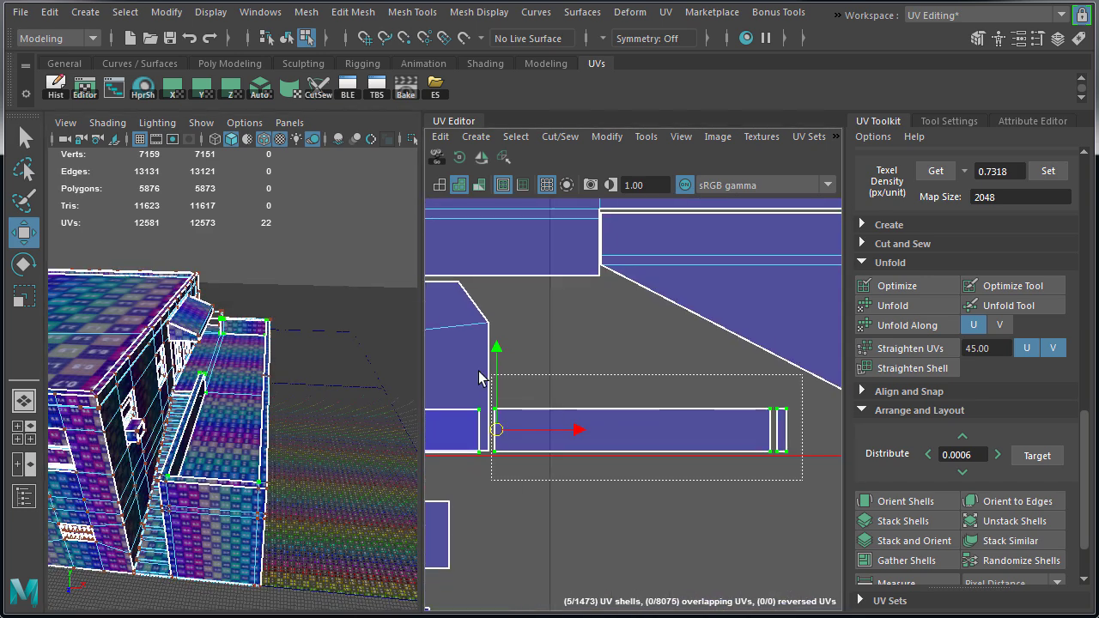
scroll(716, 378, down, 6)
scroll(735, 388, down, 3)
- Move one loose shell sideways to a free spot near the packed rows
alt+middle_drag(752, 249, 473, 465)
alt+middle_drag(545, 275, 837, 254)
click(500, 354)
drag(500, 354, 684, 384)
scroll(650, 348, up, 6)
scroll(704, 386, down, 3)
alt+middle_drag(816, 343, 464, 350)
- Move a tall, narrow group of loose shells closer to the other unpacked parts
drag(608, 379, 669, 535)
drag(637, 456, 462, 312)
alt+middle_drag(486, 301, 624, 401)
scroll(601, 412, up, 6)
scroll(590, 421, down, 6)
alt+middle_drag(756, 481, 611, 417)
- Gather two groups of small loose shells up beside the unpacked shell clusters
drag(477, 598, 436, 496)
alt+drag(129, 434, 309, 395)
drag(456, 547, 479, 375)
scroll(481, 413, up, 5)
drag(493, 485, 553, 542)
drag(525, 512, 571, 361)
alt+middle_drag(561, 352, 529, 364)
- Move the round cap and rim strip shells below the fringe-shaped shells, checking the part on the model
drag(534, 496, 612, 521)
key(f)
alt+drag(241, 429, 258, 344)
drag(560, 599, 520, 542)
drag(540, 569, 503, 405)
key(f)
alt+drag(201, 413, 266, 377)
scroll(563, 457, up, 4)
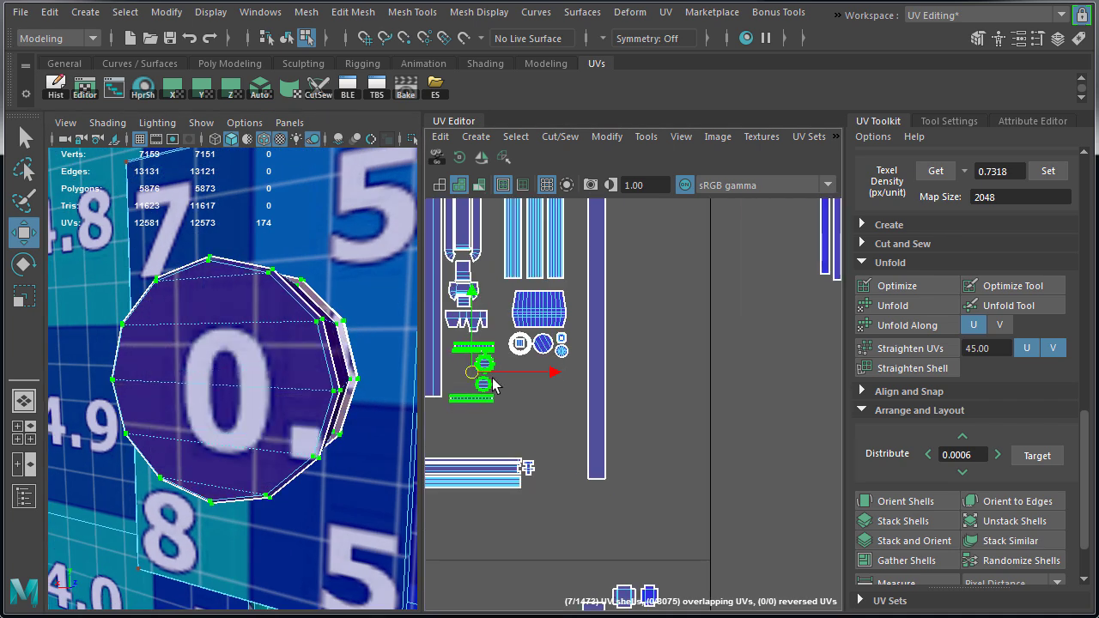
- Move the cross-shaped box shells up beside the round cap shells
drag(679, 607, 585, 546)
drag(631, 580, 567, 422)
scroll(568, 451, up, 6)
- Stack the round cap's two segmented rim strips closely and set its ring and disc side by side below them
click(488, 377)
scroll(488, 377, up, 1)
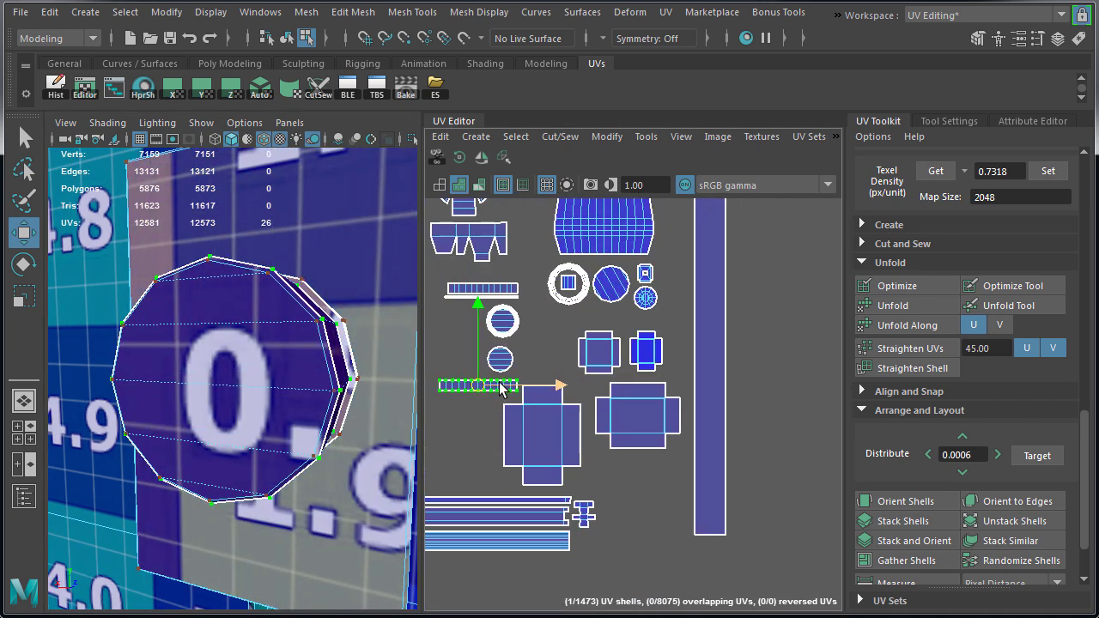
drag(463, 339, 444, 346)
drag(499, 357, 494, 338)
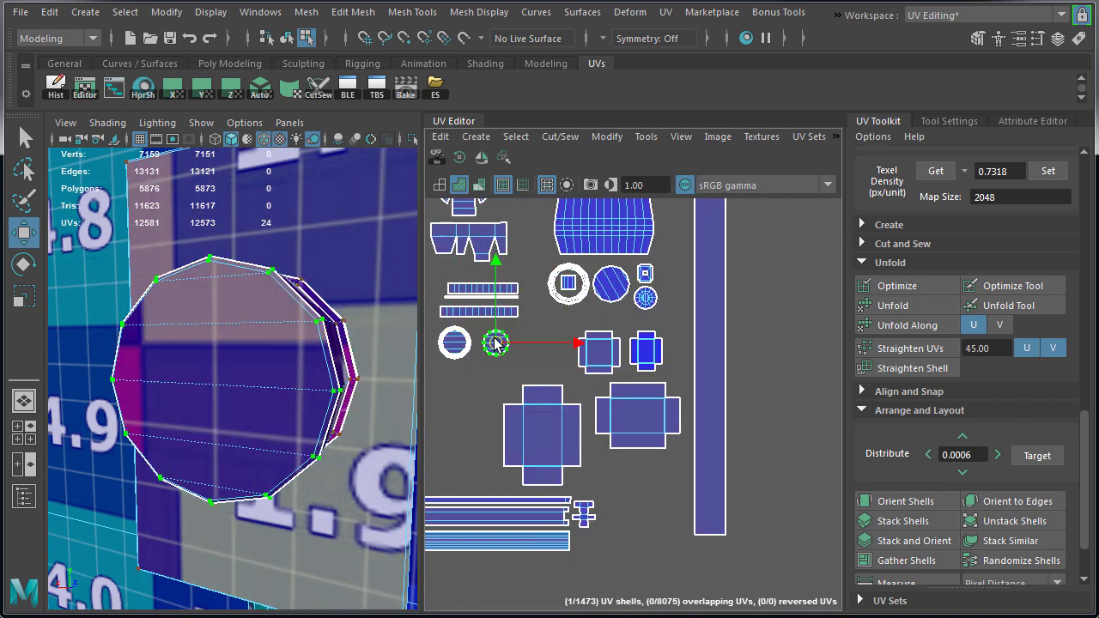
- Move a cluster of small loose shells into the narrow gap below the round cap and cross-shaped box shells
drag(611, 343, 632, 344)
drag(542, 438, 559, 420)
scroll(649, 498, down, 4)
drag(502, 538, 648, 490)
scroll(648, 486, down, 6)
alt+middle_drag(653, 380, 522, 323)
drag(823, 261, 760, 358)
drag(800, 314, 489, 369)
alt+middle_drag(481, 370, 816, 378)
drag(816, 378, 582, 368)
key(f)
scroll(558, 386, up, 5)
scroll(583, 367, down, 6)
- Move the next group of loose shells into the tile and nudge them close to the packed shells
drag(623, 316, 824, 480)
alt+middle_drag(825, 481, 589, 498)
drag(766, 367, 643, 412)
drag(700, 394, 630, 341)
alt+middle_drag(630, 342, 614, 241)
drag(586, 496, 720, 466)
ctrl+right_drag(731, 469, 786, 493)
scroll(699, 454, up, 4)
drag(512, 408, 522, 407)
scroll(524, 407, down, 5)
alt+middle_drag(547, 400, 456, 486)
- Place the quarter-circle fan shell and its segmented strip inside the large frame-shaped shell, with the strip close beneath the fan
drag(648, 360, 709, 413)
ctrl+right_drag(711, 448, 753, 470)
drag(689, 381, 520, 468)
key(f)
drag(706, 408, 700, 342)
alt+middle_drag(700, 342, 630, 532)
drag(630, 532, 567, 394)
alt+middle_drag(567, 393, 706, 426)
drag(706, 426, 628, 404)
scroll(578, 421, up, 4)
drag(606, 508, 468, 466)
drag(532, 482, 531, 471)
scroll(732, 479, down, 5)
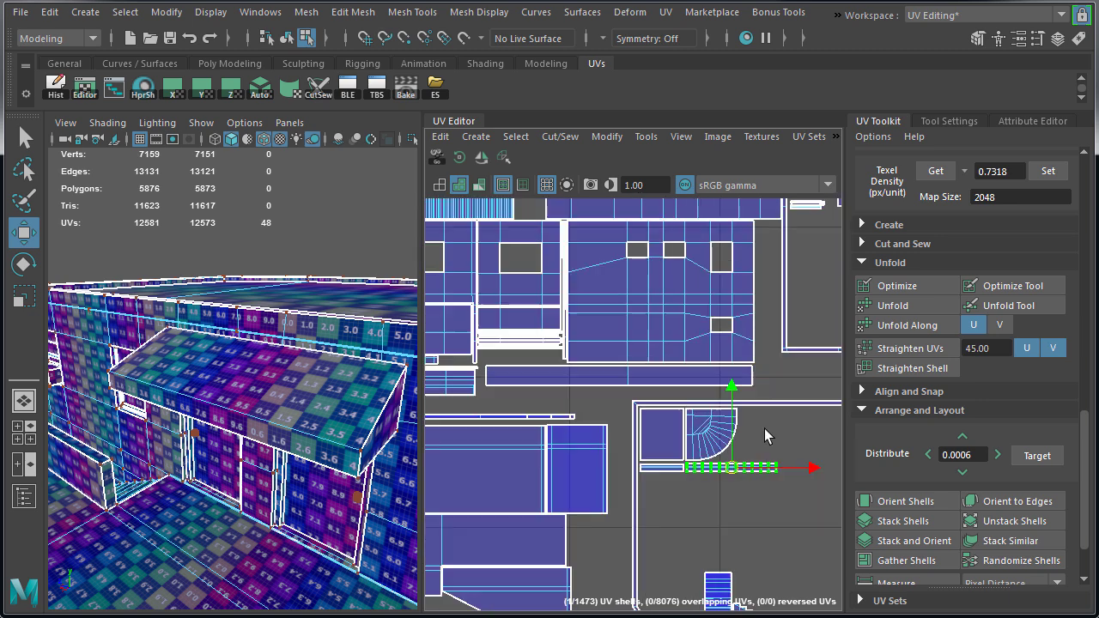
- Move the long thin strip shells from outside the tile into the gap below the wide wall shells
alt+middle_drag(656, 413, 449, 457)
drag(781, 459, 667, 347)
drag(726, 409, 619, 295)
alt+middle_drag(731, 399, 756, 373)
drag(776, 304, 745, 279)
drag(730, 281, 622, 402)
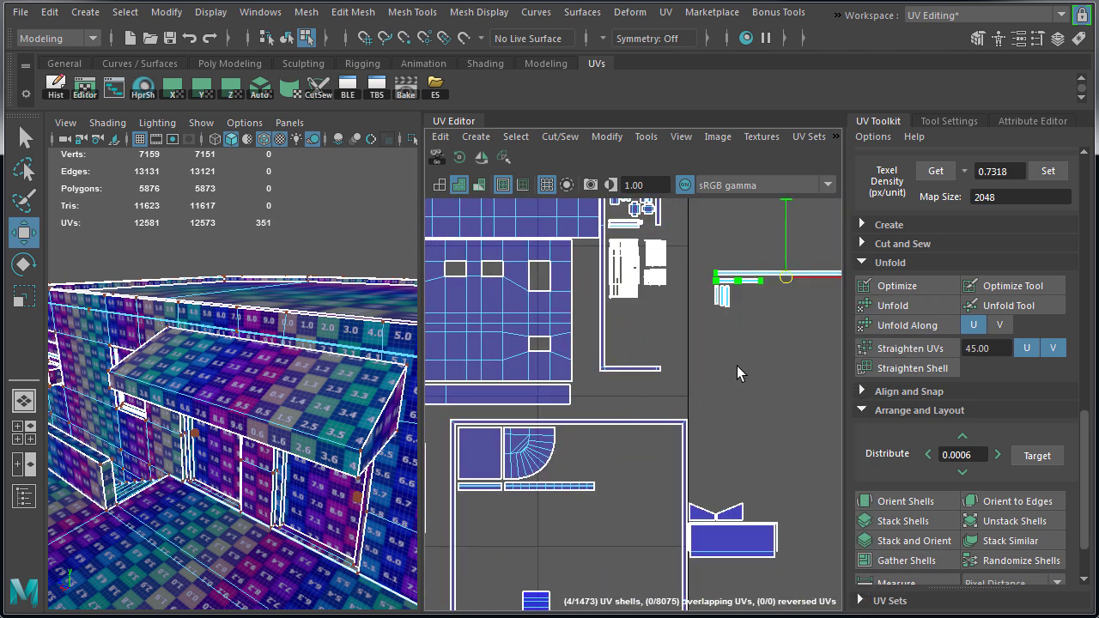
middle_drag(734, 378, 542, 515)
alt+middle_drag(513, 487, 724, 471)
middle_drag(724, 470, 504, 471)
alt+middle_drag(546, 408, 644, 415)
scroll(643, 415, up, 5)
drag(615, 419, 615, 415)
alt+middle_drag(816, 382, 596, 380)
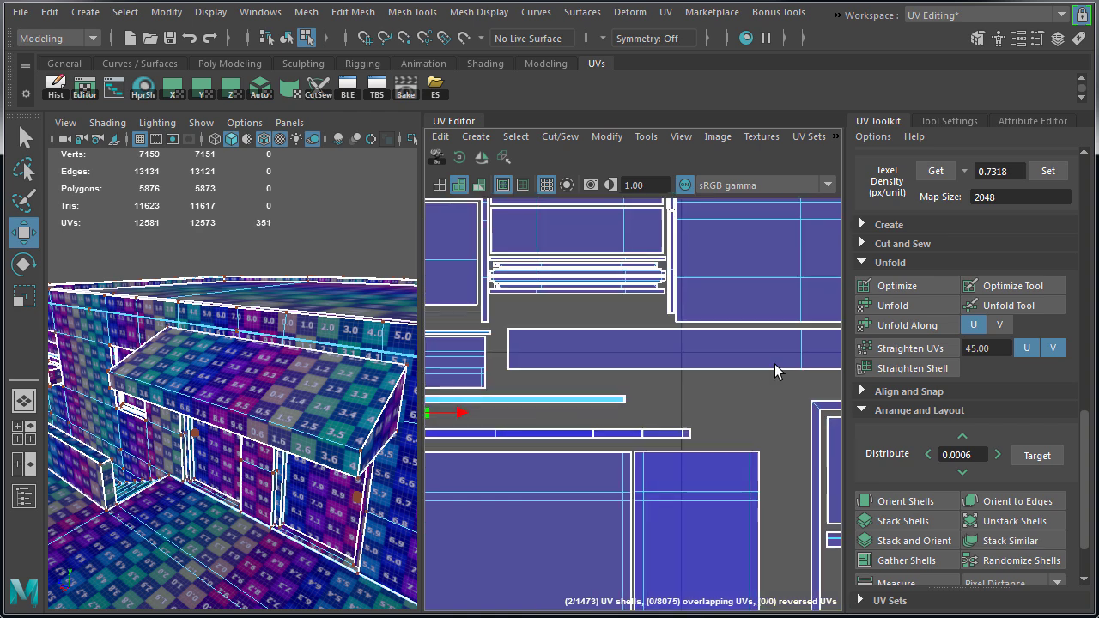
- Fit the short ribbed strips vertically into the gap between the packed shells and check the part on the model
scroll(596, 380, down, 5)
drag(706, 326, 550, 320)
scroll(648, 390, up, 8)
scroll(670, 412, down, 4)
drag(665, 409, 726, 434)
alt+middle_drag(717, 429, 601, 384)
scroll(608, 384, up, 4)
key(f)
alt+drag(283, 378, 335, 361)
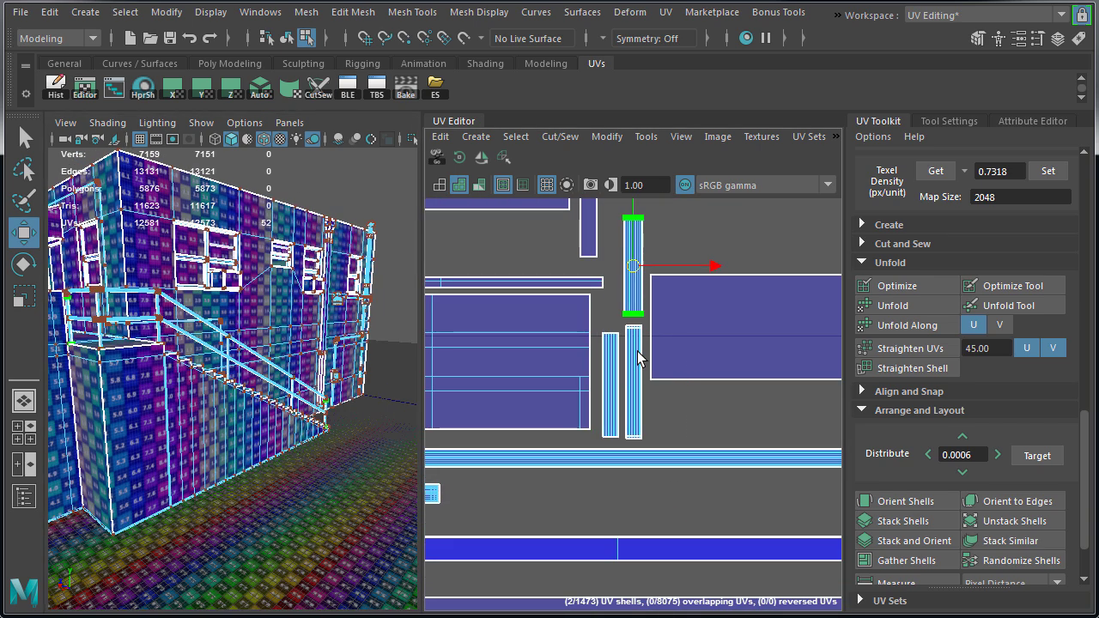
- Move the two triangular shells inside the large frame-shaped shell, one beside the quarter-circle fan and one below its strips
scroll(608, 354, down, 8)
scroll(545, 397, down, 4)
alt+middle_drag(470, 444, 502, 359)
drag(794, 397, 726, 445)
drag(758, 422, 595, 453)
scroll(570, 413, up, 5)
alt+right_drag(595, 453, 661, 474)
click(675, 483)
drag(675, 483, 609, 496)
alt+middle_drag(666, 488, 788, 415)
drag(730, 422, 646, 435)
alt+right_drag(648, 436, 601, 397)
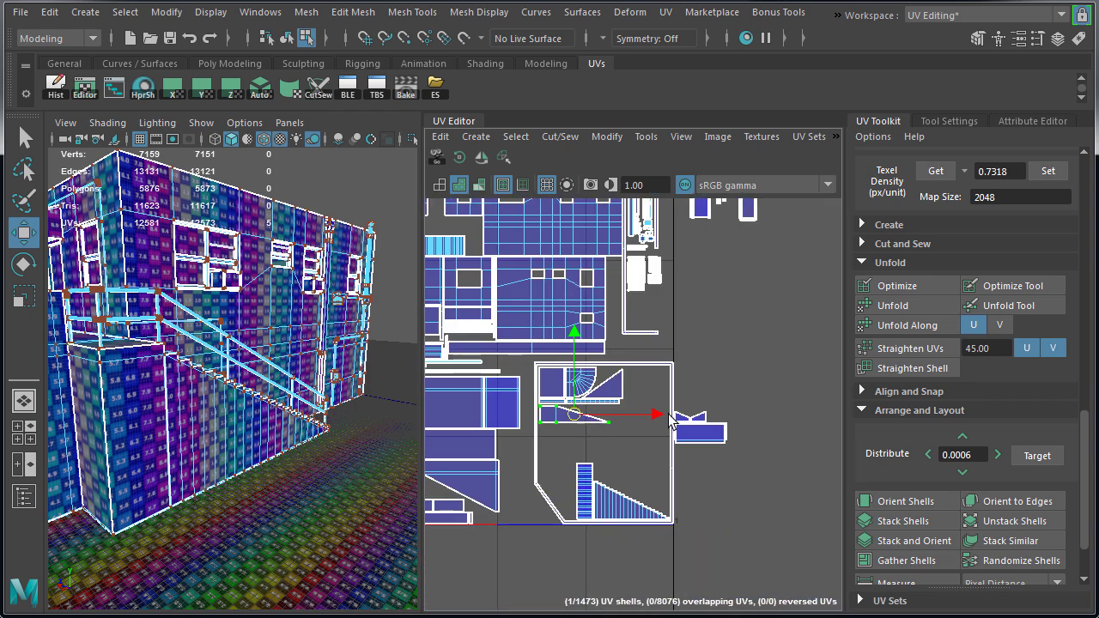
- Move the rectangular shell and the pair of small trapezoid shells inside the large frame, near the lower triangle
click(700, 430)
scroll(583, 441, up, 3)
scroll(538, 414, up, 5)
alt+middle_drag(538, 419, 646, 464)
ctrl+drag(649, 469, 887, 331)
alt+middle_drag(828, 335, 635, 357)
- Try swapping the two small trapezoid shells so their tall edges face each other, and undo the moves
drag(798, 401, 774, 367)
ctrl+right_drag(784, 412, 809, 424)
drag(810, 351, 603, 352)
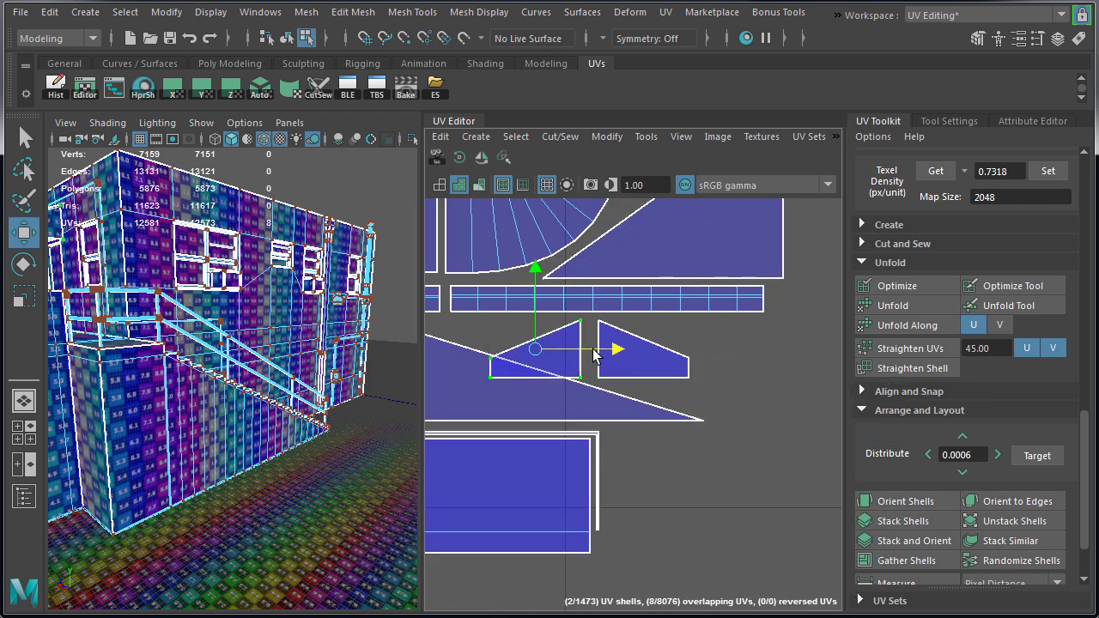
drag(577, 397, 729, 348)
ctrl+right_drag(756, 383, 768, 395)
drag(597, 349, 682, 350)
key(ctrl+z)
key(ctrl+z)
key(ctrl+z)
key(ctrl+z)
- Rotate the eleven long thin strip shells outside the tile to vertical and straighten their UVs
alt+right_drag(782, 396, 457, 432)
scroll(458, 440, down, 3)
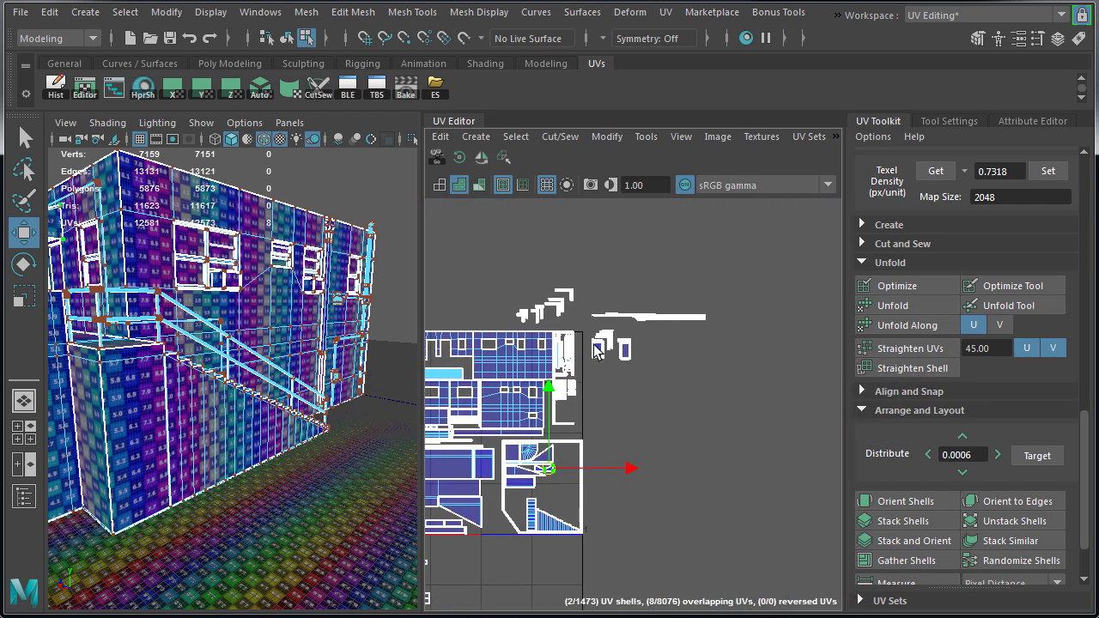
drag(732, 322, 733, 323)
alt+right_drag(643, 347, 868, 412)
alt+right_drag(581, 367, 672, 390)
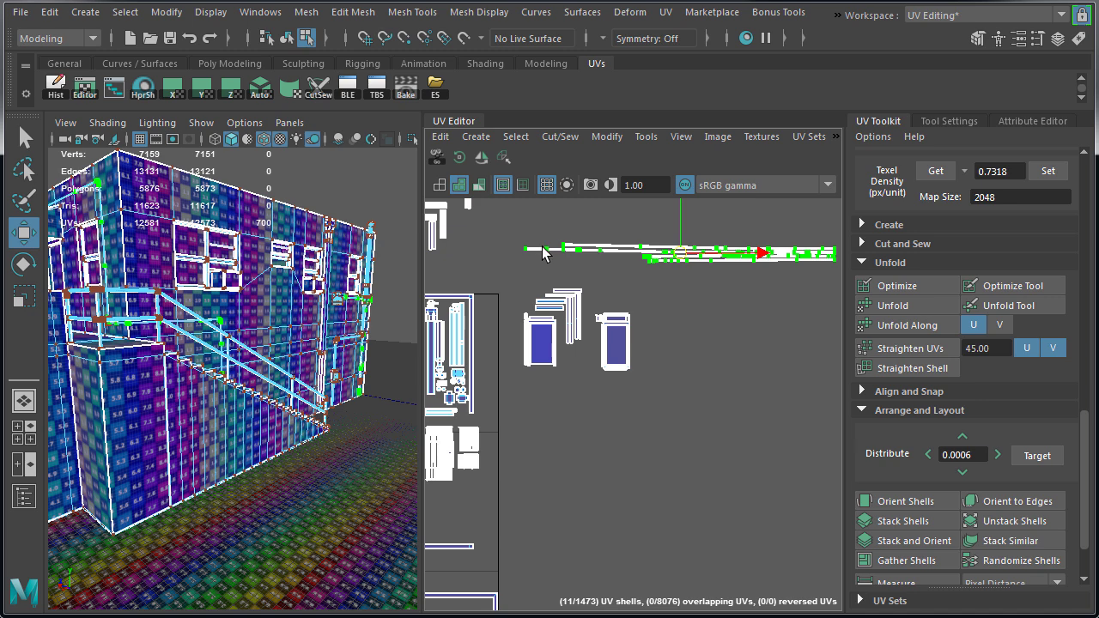
click(457, 157)
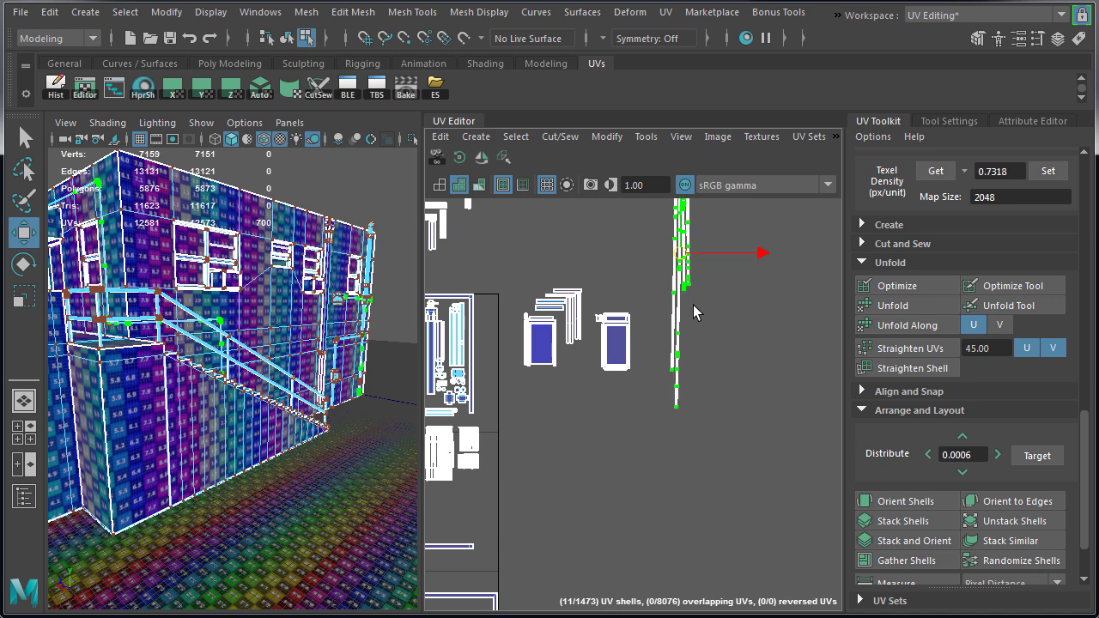
alt+middle_drag(693, 330, 669, 416)
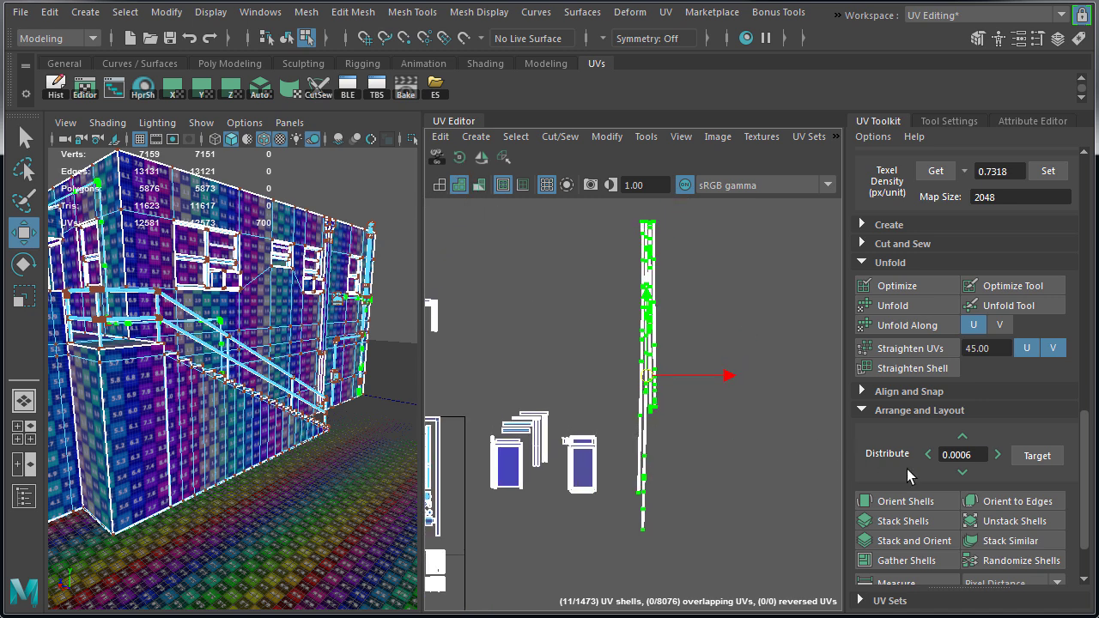
click(910, 349)
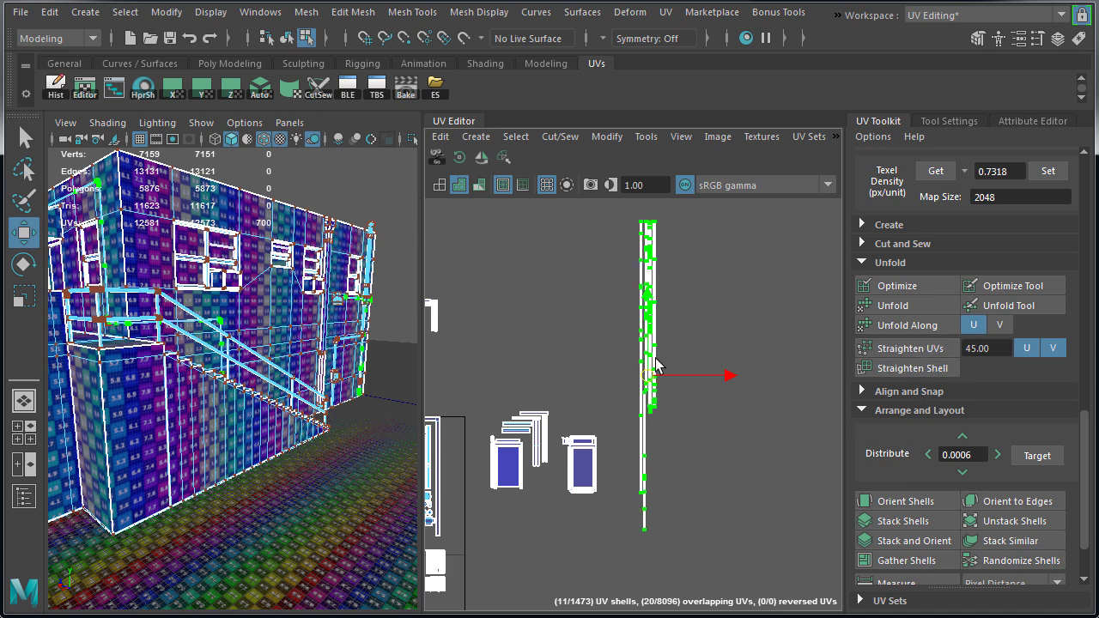
- Shift individual straightened strips against one another to close the gaps in the vertical bundle
alt+right_drag(685, 408, 746, 550)
double_click(715, 487)
middle_drag(740, 487, 751, 478)
drag(749, 477, 789, 568)
alt+right_drag(796, 576, 696, 412)
double_click(709, 301)
double_click(714, 288)
double_click(714, 377)
double_click(712, 237)
middle_drag(713, 238, 703, 273)
double_click(739, 343)
middle_drag(786, 343, 764, 343)
- Select the remaining vertical strips and nudge them so the whole bundle sits compactly together
alt+right_drag(763, 343, 634, 438)
alt+middle_drag(633, 438, 708, 313)
double_click(700, 502)
drag(740, 201, 747, 202)
alt+right_drag(747, 202, 610, 360)
double_click(640, 403)
alt+middle_drag(653, 412, 685, 549)
alt+right_drag(685, 549, 430, 391)
alt+middle_drag(429, 390, 509, 272)
drag(680, 239, 713, 233)
- Move the bundle of vertical strips over to the packed shells and fine-tune its position
middle_drag(715, 369, 594, 491)
key(f)
alt+middle_drag(631, 362, 675, 514)
alt+right_drag(675, 515, 780, 538)
middle_drag(781, 538, 773, 545)
alt+middle_drag(837, 481, 753, 432)
- Move the two panel shells and their surrounding frame strips into the empty area of the large frame-shaped shell
alt+right_drag(752, 432, 507, 445)
alt+middle_drag(506, 445, 576, 459)
alt+right_drag(576, 458, 498, 481)
alt+middle_drag(762, 575, 578, 451)
alt+right_drag(574, 405, 446, 421)
alt+right_drag(697, 427, 573, 506)
alt+middle_drag(573, 507, 702, 413)
alt+right_drag(703, 413, 748, 411)
alt+middle_drag(748, 377, 584, 424)
drag(764, 299, 685, 220)
middle_drag(685, 220, 613, 428)
alt+right_drag(613, 429, 726, 446)
middle_drag(591, 461, 575, 289)
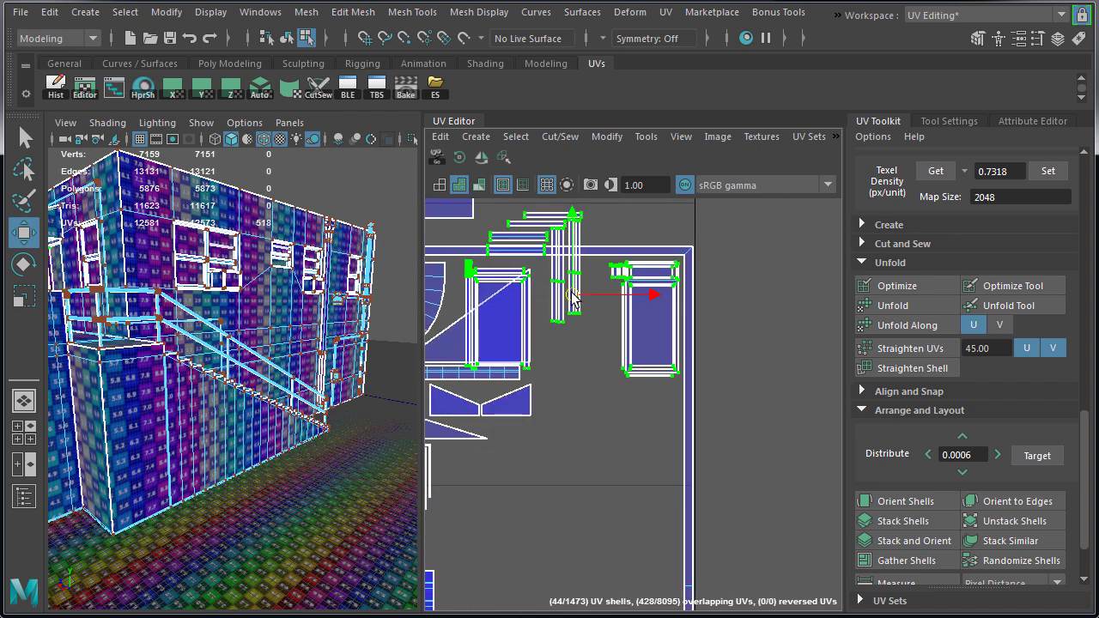
- Pull the frame strips apart from the first panel shell and set them beside the panel
drag(593, 214, 463, 378)
middle_drag(522, 288, 614, 319)
scroll(588, 305, up, 3)
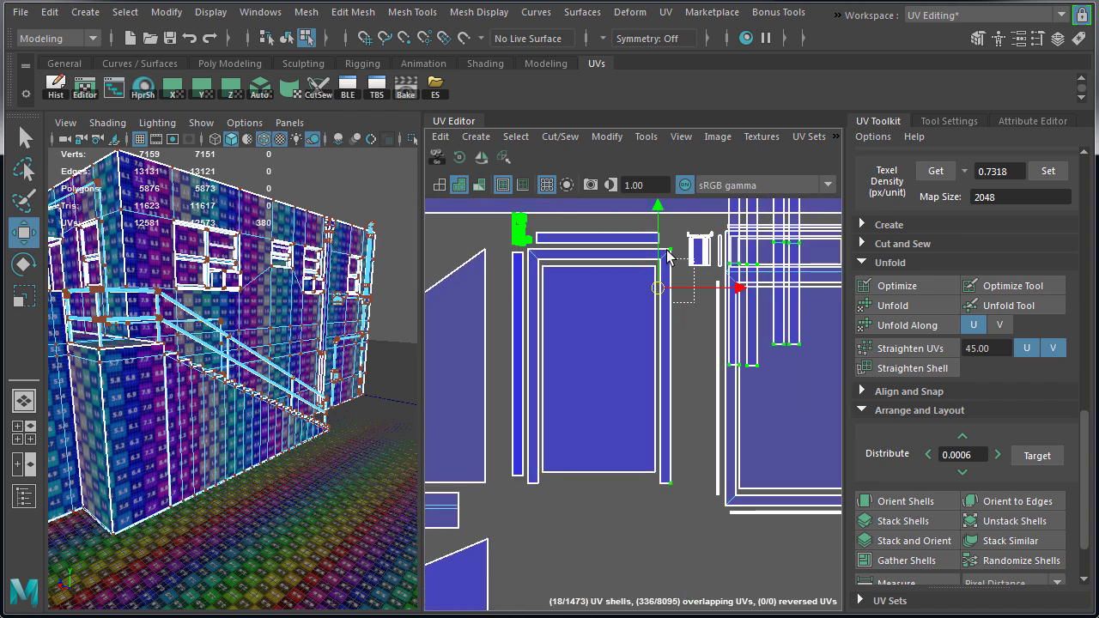
ctrl+drag(659, 239, 646, 458)
middle_drag(657, 225, 826, 292)
alt+right_drag(829, 293, 726, 300)
ctrl+drag(535, 219, 591, 277)
alt+right_drag(704, 378, 549, 386)
middle_drag(712, 339, 688, 417)
- Move the loose short strips across to the second panel shell and place them near its frame
alt+right_drag(733, 369, 601, 343)
alt+middle_drag(592, 225, 745, 350)
alt+middle_drag(740, 515, 730, 237)
drag(515, 373, 567, 380)
scroll(677, 304, up, 8)
middle_drag(549, 376, 833, 343)
scroll(719, 349, down, 2)
alt+middle_drag(719, 348, 464, 438)
middle_drag(512, 406, 693, 334)
- Nudge individual frame strips into a tight arrangement around the panel shells
scroll(695, 335, up, 4)
drag(623, 292, 640, 333)
middle_drag(642, 322, 571, 274)
click(581, 277)
alt+middle_drag(820, 282, 712, 309)
drag(687, 378, 717, 404)
middle_drag(711, 402, 716, 421)
drag(614, 308, 625, 320)
middle_drag(625, 319, 660, 315)
drag(650, 391, 677, 419)
middle_drag(671, 420, 676, 420)
- Position the bundle of vertical strips beneath the second panel, along the inner edge of the large frame-shaped shell
scroll(676, 420, down, 10)
alt+middle_drag(567, 498, 584, 464)
drag(500, 527, 596, 447)
middle_drag(596, 459, 708, 395)
key(ctrl+z)
key(ctrl+z)
key(ctrl+z)
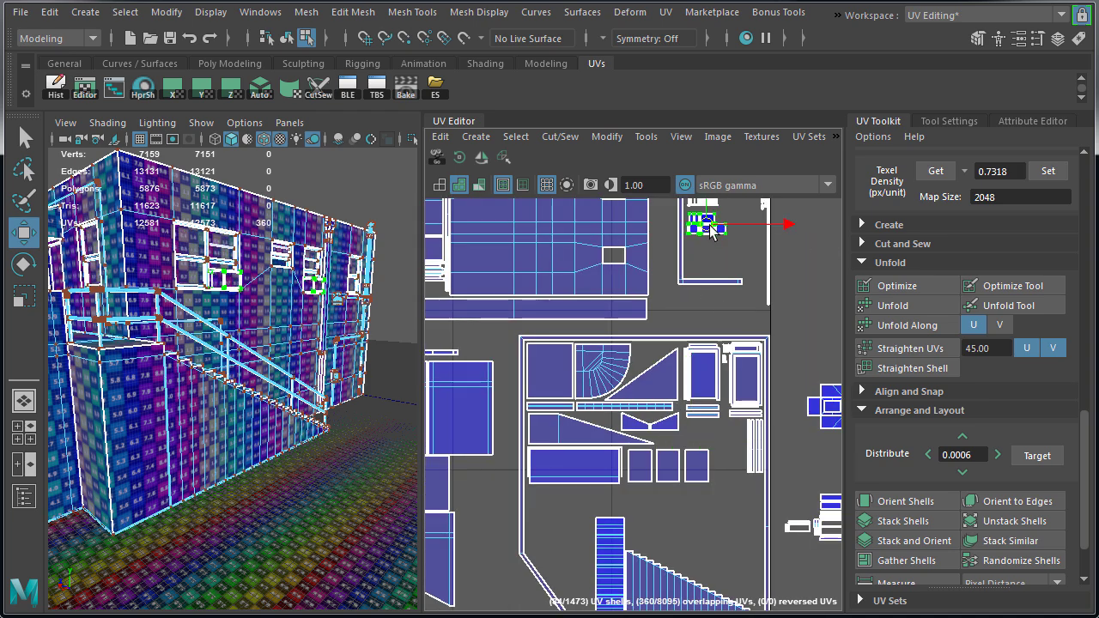
- Move the small window pane and window frame shells into the empty area of the large frame-shaped shell
alt+middle_drag(734, 243, 679, 154)
drag(739, 249, 833, 343)
middle_drag(816, 300, 690, 405)
drag(690, 405, 773, 360)
middle_drag(772, 369, 713, 314)
drag(723, 342, 694, 317)
key(ctrl+z)
key(ctrl+z)
key(ctrl+z)
key(ctrl+z)
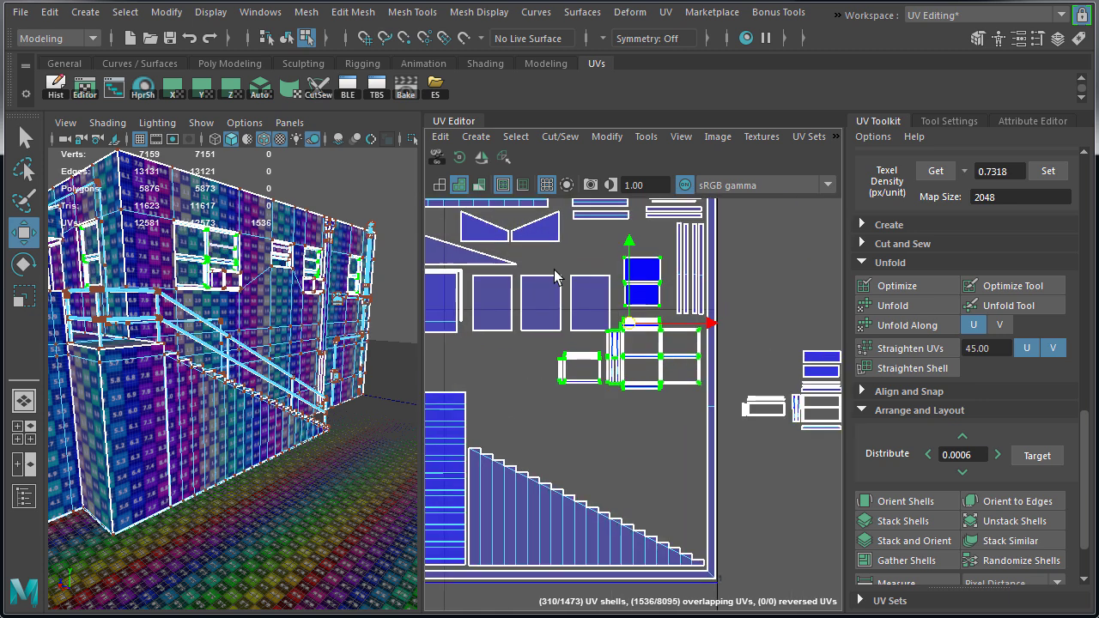
- Move the three plain rectangular shells under the wide panel and stack them near the frame-shaped shell's slanted edge
key(ctrl+z)
key(ctrl+z)
key(ctrl+z)
key(ctrl+z)
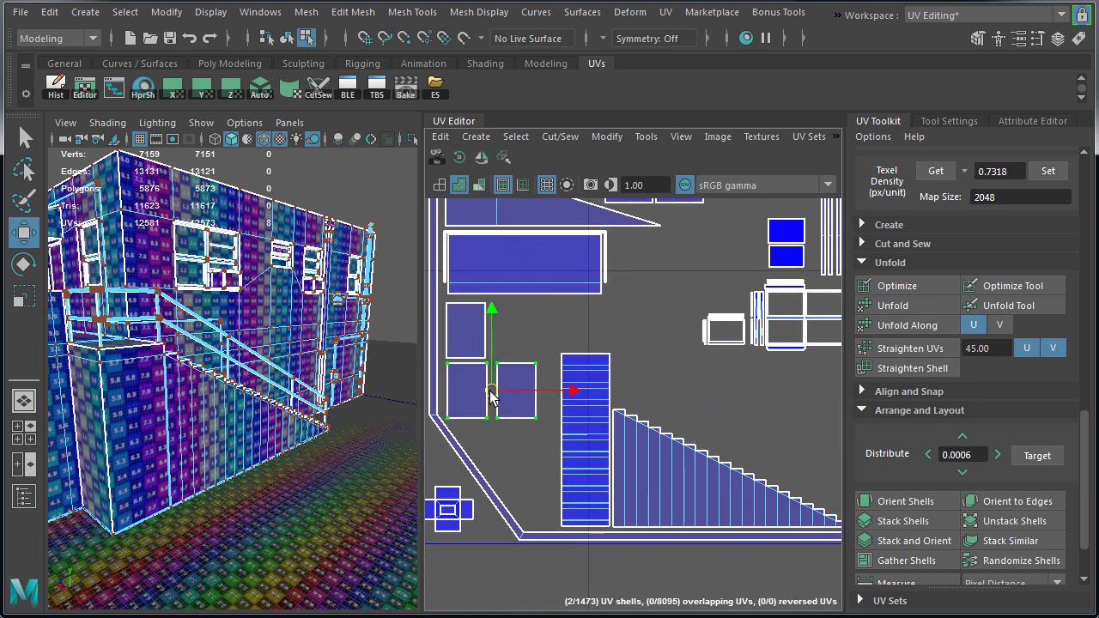
ctrl+right_drag(570, 451, 589, 474)
drag(517, 391, 508, 332)
- Bring the second window group into the frame-shaped shell and place its two rows of panes between the window frames
scroll(509, 333, up, 3)
drag(494, 249, 644, 451)
scroll(635, 404, down, 4)
key(ctrl+z)
key(ctrl+z)
key(ctrl+z)
key(ctrl+z)
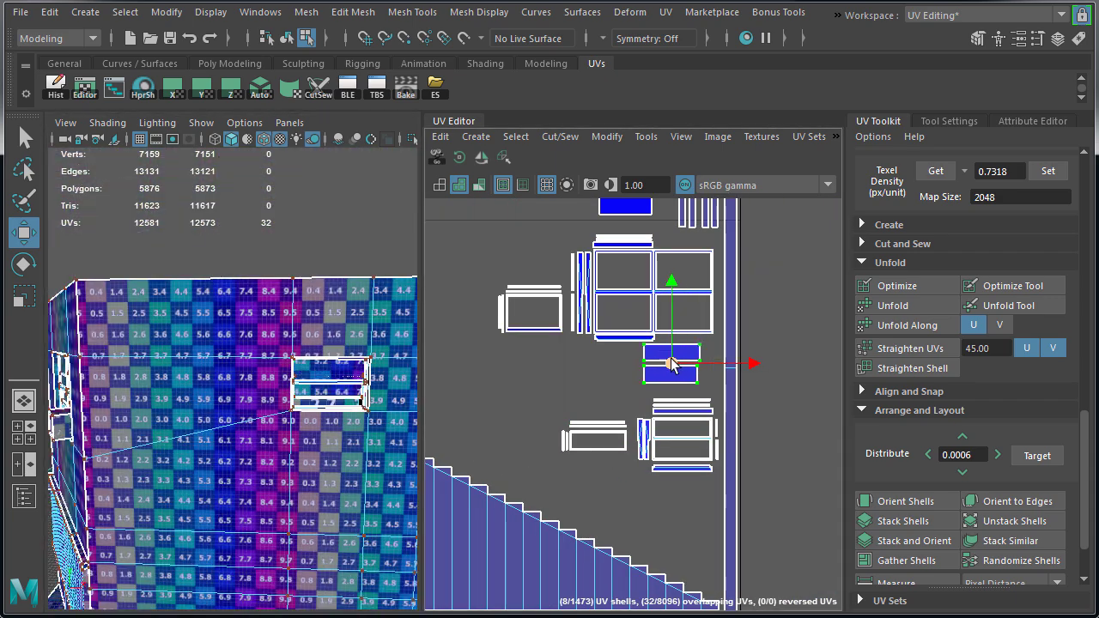
- Set the L-shaped groups of window strip shells out in the free space above the tile
key(ctrl+z)
key(ctrl+z)
key(ctrl+z)
key(ctrl+z)
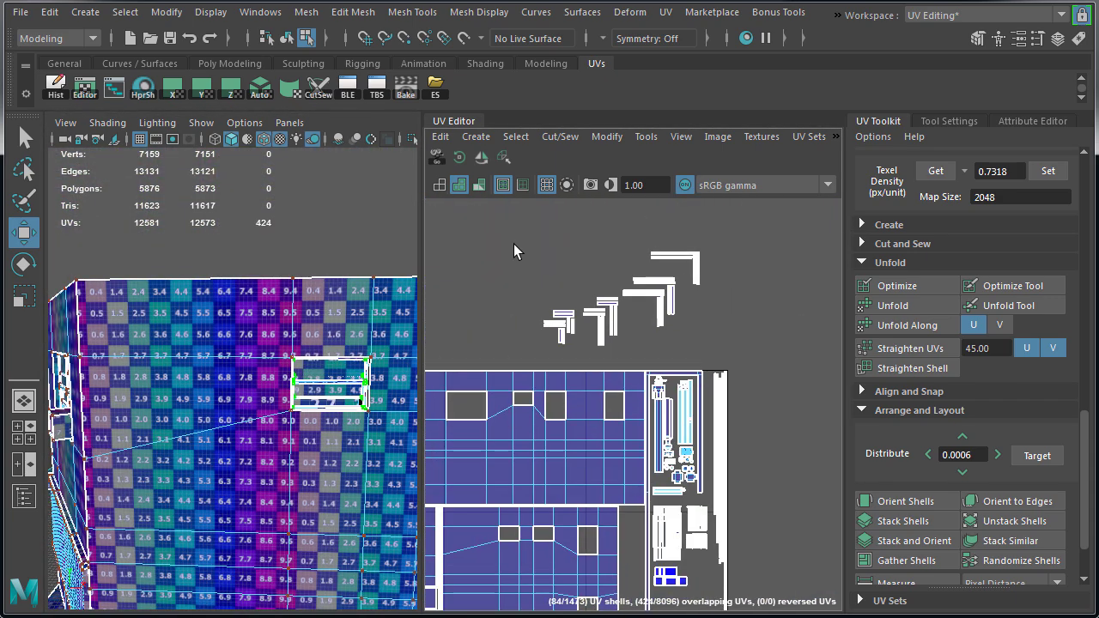
- Stack the horizontal strips of the smaller groups in rows and line up their vertical strips side by side
scroll(549, 331, up, 6)
drag(538, 348, 591, 386)
drag(589, 364, 650, 430)
drag(628, 431, 638, 375)
drag(685, 375, 682, 377)
alt+middle_drag(682, 378, 562, 406)
drag(619, 330, 665, 346)
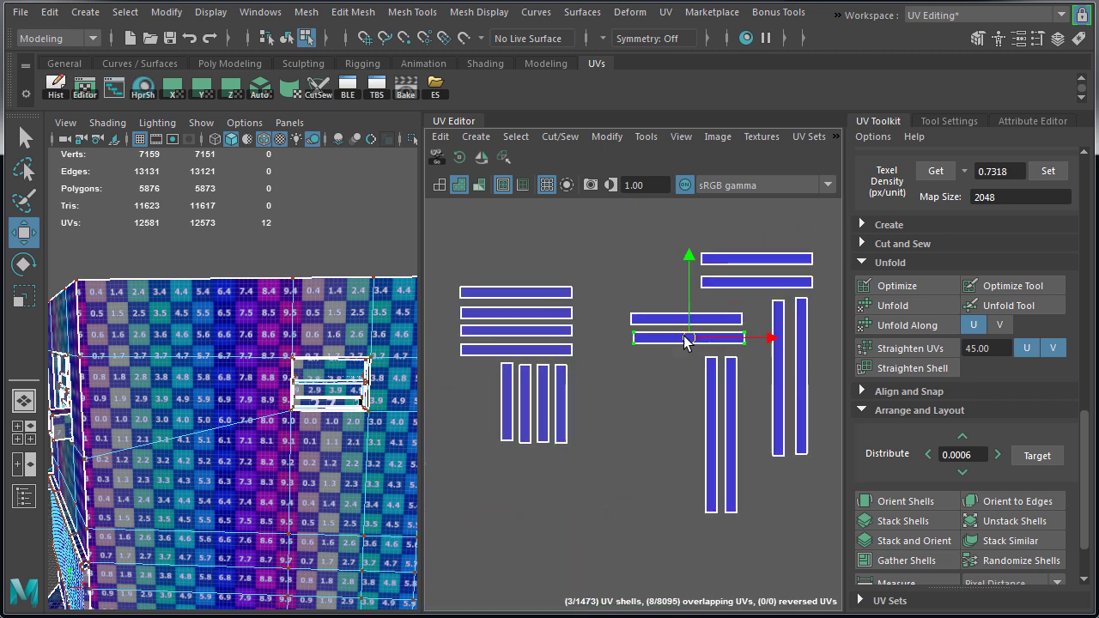
- Arrange the strips of the middle groups into evenly spaced horizontal rows and vertical columns
key(ctrl+z)
key(ctrl+z)
key(ctrl+z)
key(ctrl+z)
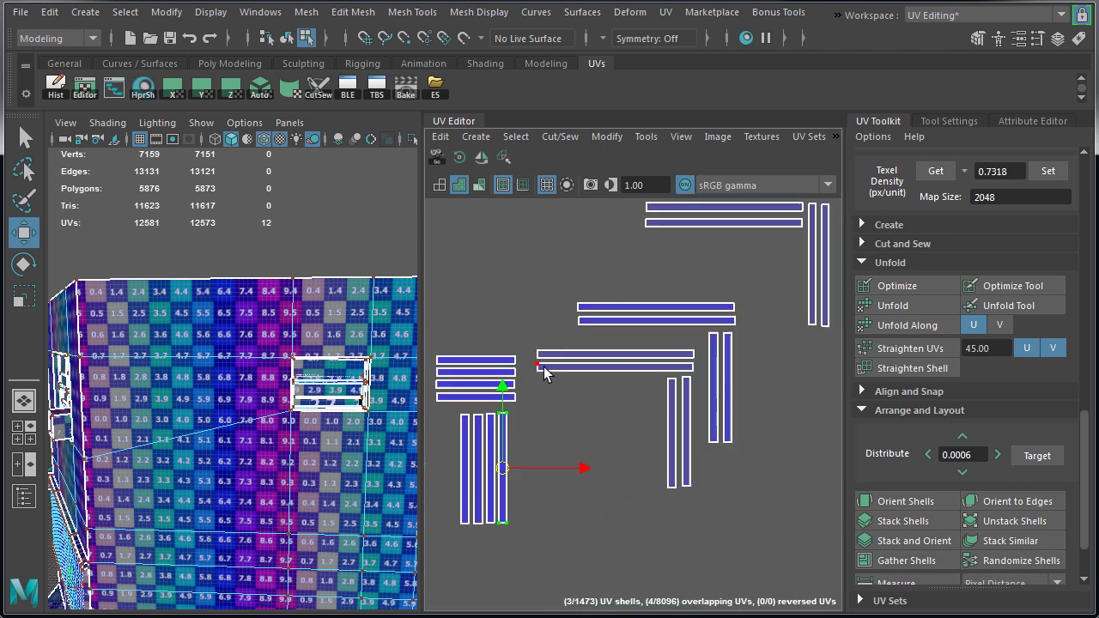
key(ctrl+z)
key(ctrl+z)
key(ctrl+z)
key(ctrl+z)
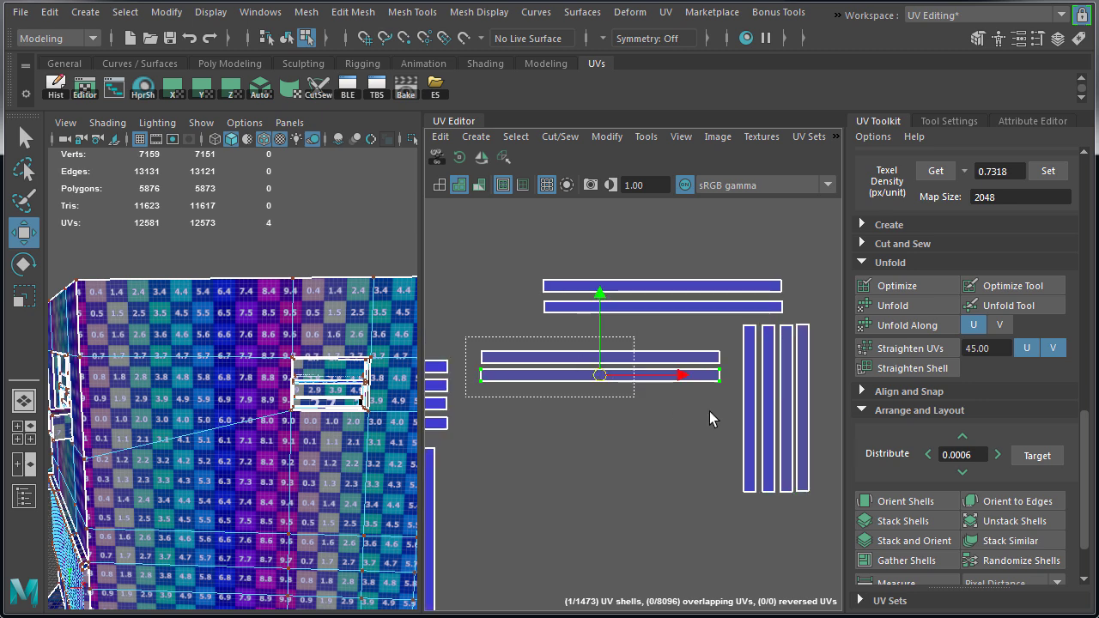
- Line up the longest horizontal and vertical strips of the last group close beside one another
key(ctrl+z)
key(ctrl+z)
key(ctrl+z)
key(ctrl+z)
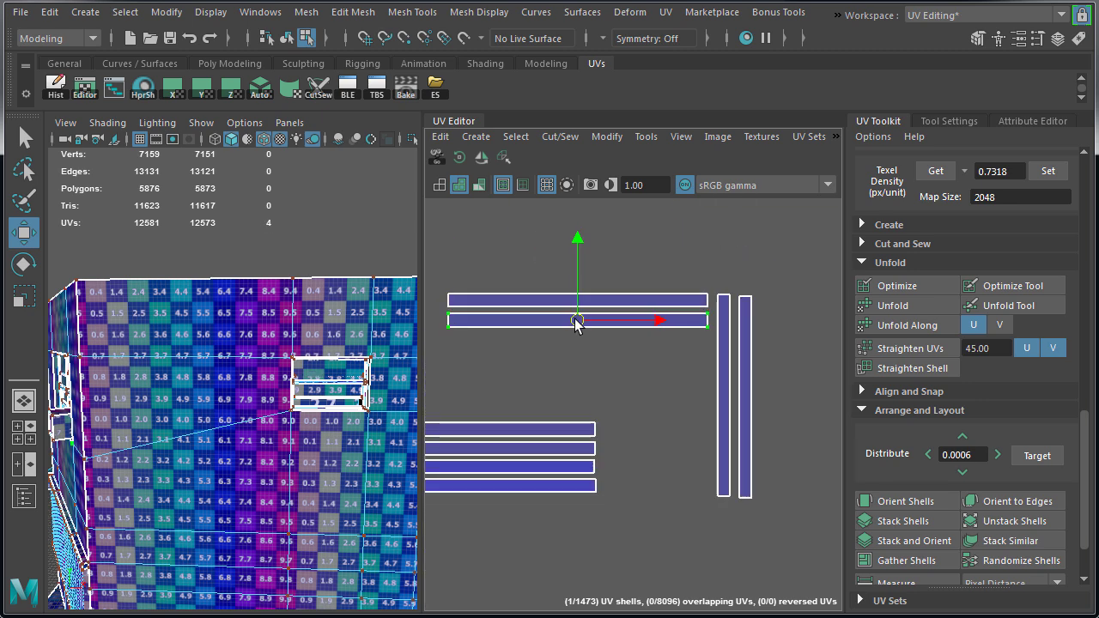
- Select the bundles of vertical strips and move them down toward the free space in the narrow L-shaped shell
key(ctrl+z)
key(ctrl+z)
key(ctrl+z)
key(ctrl+z)
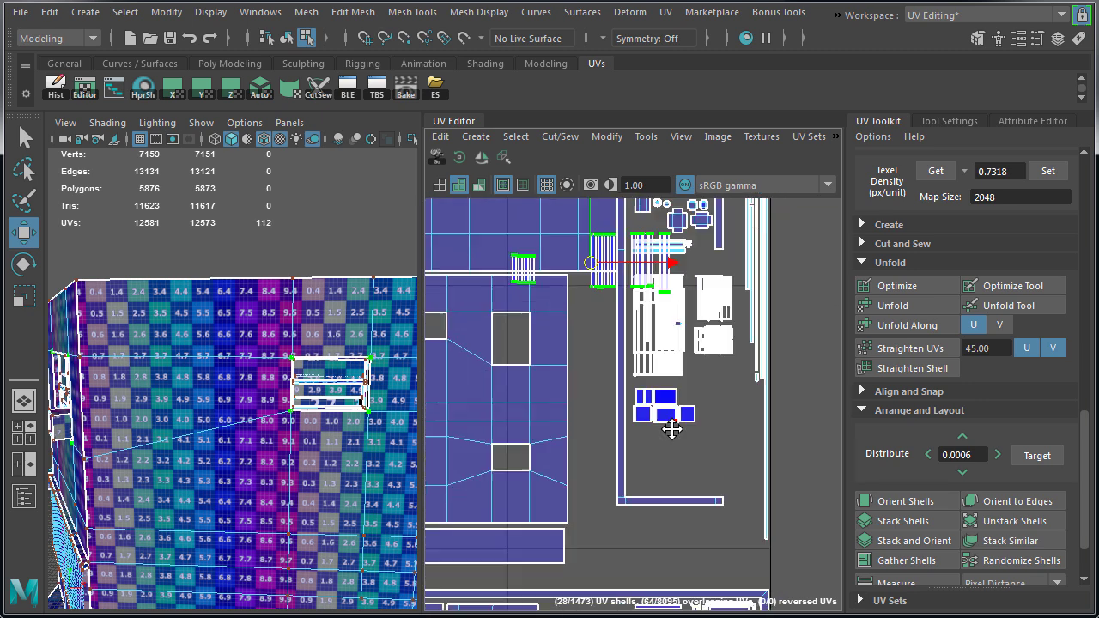
scroll(562, 325, up, 3)
scroll(562, 343, up, 3)
- Fit the vertical strips next to the narrow L-shaped shell and select the horizontal strip bundles above the tile
drag(562, 347, 570, 430)
key(ctrl+z)
key(ctrl+z)
key(ctrl+z)
key(ctrl+z)
key(ctrl+z)
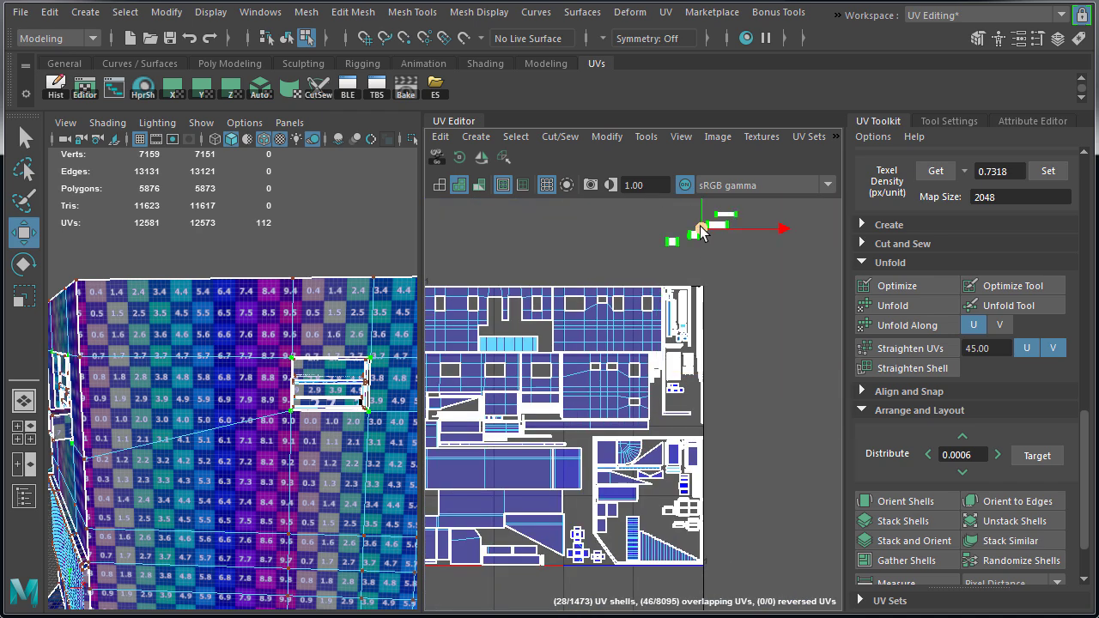
- Move the horizontal strip bundles into the gap beneath the upper wall shells
key(ctrl+z)
key(ctrl+z)
key(ctrl+z)
key(ctrl+z)
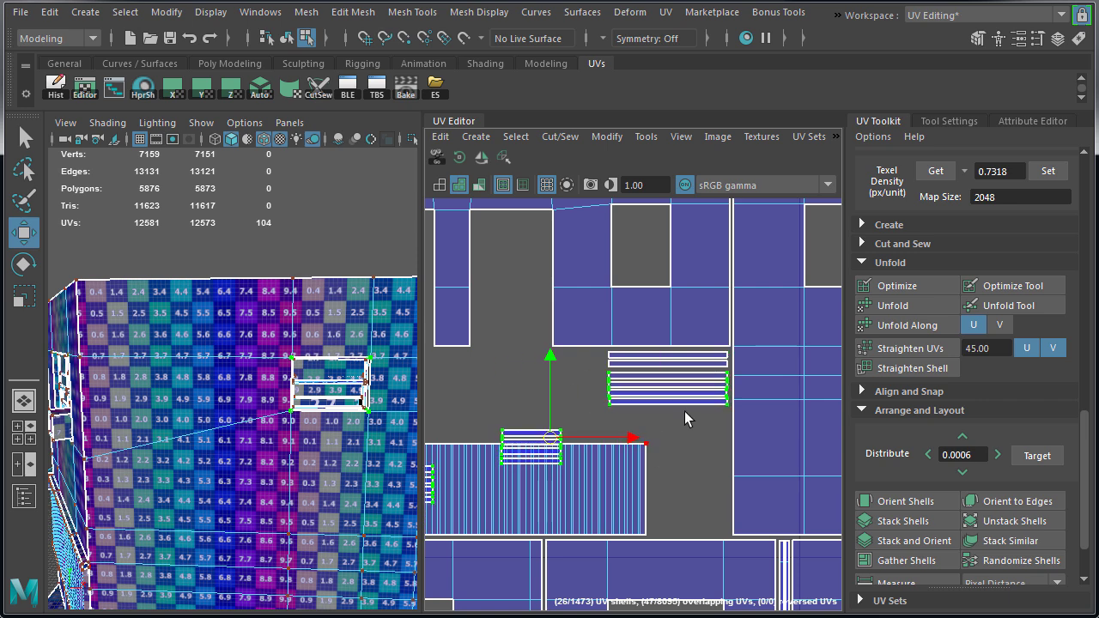
key(a)
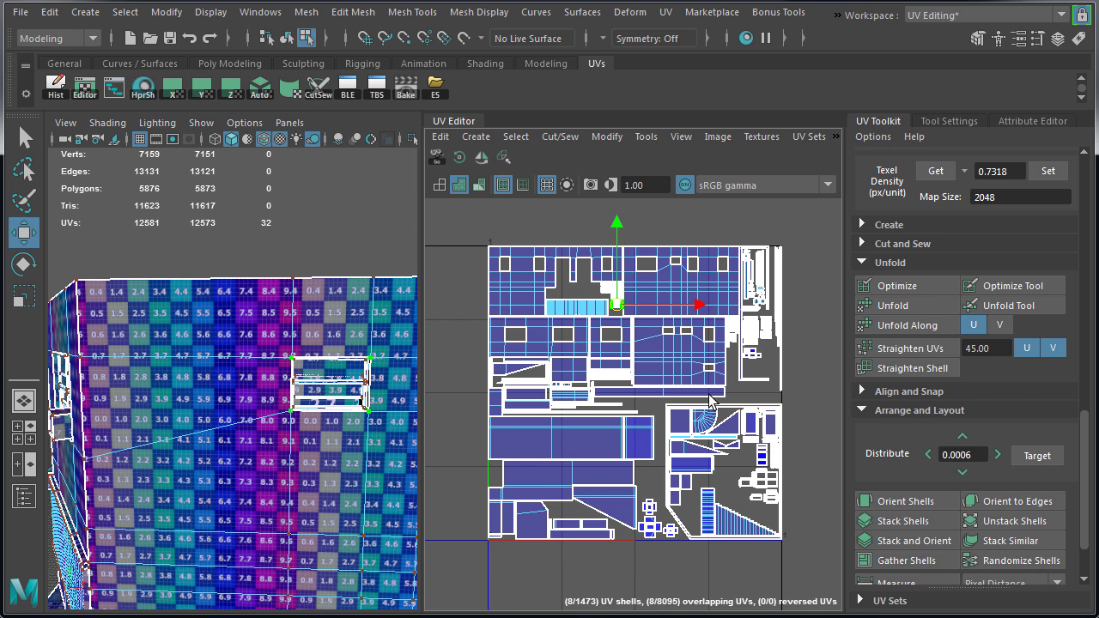
- Examine the packed layout across the whole tile and the free space around the window shells
alt+right_drag(709, 395, 746, 412)
alt+middle_drag(712, 550, 764, 417)
click(764, 419)
drag(764, 419, 532, 421)
alt+middle_drag(581, 445, 727, 421)
click(752, 429)
drag(757, 429, 530, 397)
alt+middle_drag(530, 396, 704, 432)
drag(703, 432, 578, 388)
alt+middle_drag(756, 360, 481, 447)
alt+right_drag(687, 386, 592, 344)
- Select the window shells inside the large frame-shaped shell, adjust their scale and shift them slightly
drag(590, 266, 807, 518)
key(r)
drag(699, 392, 695, 390)
key(w)
drag(695, 311, 696, 304)
alt+right_drag(679, 412, 795, 429)
alt+middle_drag(825, 387, 612, 549)
alt+right_drag(724, 424, 670, 412)
- Select the small window pane shells and enlarge them
alt+middle_drag(526, 357, 539, 223)
alt+right_drag(515, 309, 584, 327)
drag(552, 312, 586, 361)
key(r)
mouse_move(567, 334)
mouse_down()
mouse_move(624, 398)
mouse_move(567, 355)
mouse_up()
key(w)
- Scale the next set of window panes and shift it clear of the neighbouring shells
alt+right_drag(558, 286, 597, 292)
drag(541, 240, 611, 327)
key(r)
drag(583, 284, 620, 290)
key(w)
drag(584, 284, 576, 277)
alt+right_drag(795, 404, 734, 395)
alt+middle_drag(463, 433, 576, 309)
alt+middle_drag(717, 387, 528, 305)
- Select the remaining window panes, refine their scale and move them closer to the window frame shells
drag(526, 303, 609, 459)
key(r)
key(w)
drag(574, 384, 580, 422)
key(r)
key(w)
key(r)
key(w)
- Place the enlarged window panes side by side above the window frame shells, next to the vertical strips
alt+middle_drag(581, 422, 695, 401)
drag(691, 441, 701, 361)
alt+right_drag(618, 378, 657, 382)
drag(581, 272, 601, 432)
drag(686, 394, 525, 444)
ctrl+drag(579, 503, 550, 468)
alt+right_drag(730, 370, 662, 364)
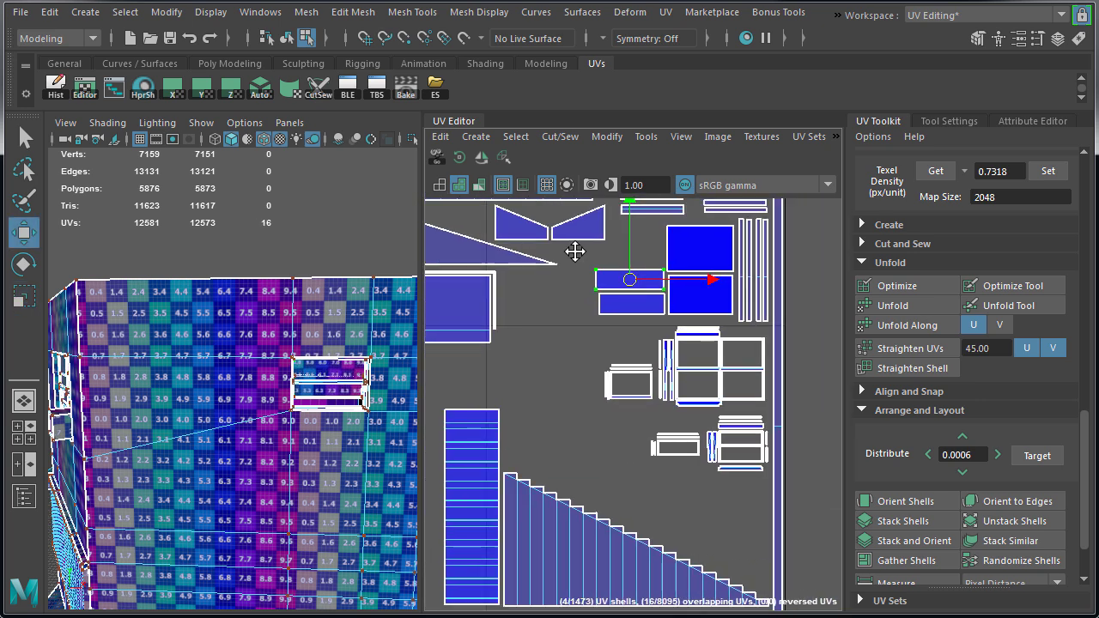
- Select the window frame shells and their strips, and scale them up to match the enlarged panes
alt+middle_drag(662, 361, 573, 336)
drag(505, 296, 689, 462)
key(r)
drag(596, 378, 718, 519)
key(w)
alt+middle_drag(378, 382, 110, 290)
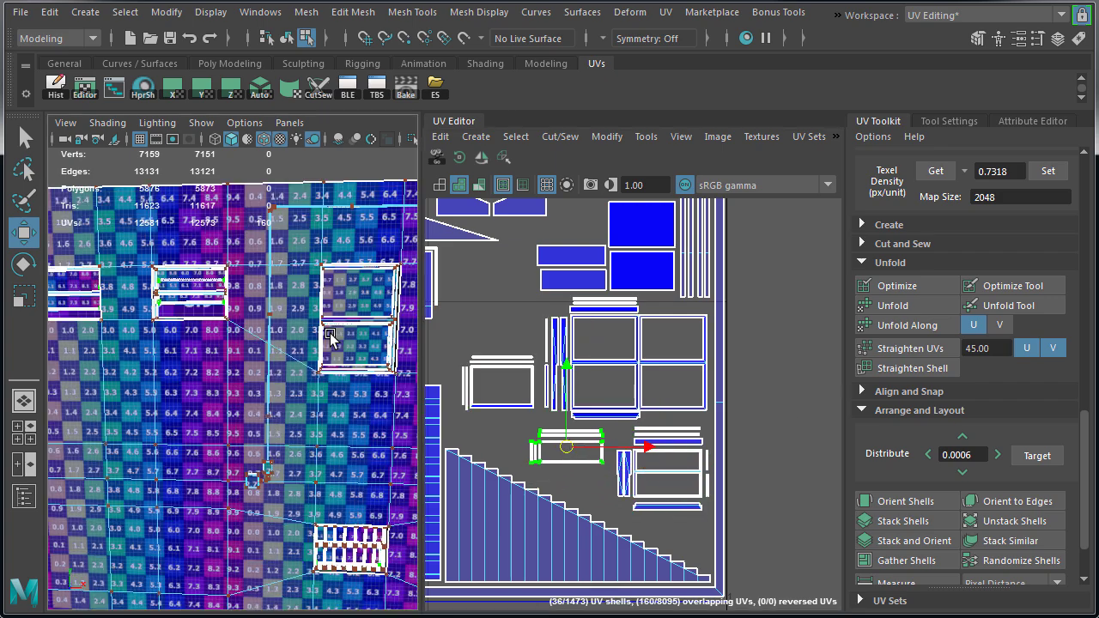
- Enlarge the selected low window frame shells with their strips and shift them into clear space near the other window frames
alt+middle_drag(306, 299, 284, 446)
key(r)
drag(596, 346, 620, 346)
key(w)
drag(596, 346, 592, 416)
alt+right_drag(687, 376, 662, 375)
- Select the adjacent group of window shells and scale it up
drag(522, 328, 646, 400)
key(r)
drag(584, 364, 632, 395)
key(w)
alt+middle_drag(632, 365, 651, 409)
- Select the tall group of shells, move it aside into free space, and bring it back beside the neighbouring shells
drag(642, 203, 710, 375)
drag(682, 270, 492, 459)
key(r)
alt+middle_drag(615, 398, 610, 443)
key(w)
drag(486, 503, 687, 328)
- Select the next tall shell group, scale it up slightly and adjust the placement of the shells
drag(543, 235, 637, 415)
key(r)
drag(589, 326, 606, 327)
key(w)
alt+middle_drag(615, 206, 631, 567)
drag(657, 352, 621, 329)
- Scale up the wide low shell group slightly and nudge the tall group beside it into place
drag(525, 292, 640, 348)
key(r)
drag(587, 321, 606, 315)
key(w)
alt+middle_drag(601, 550, 655, 409)
drag(642, 317, 712, 466)
drag(680, 398, 671, 405)
- Select the following small group of shells and reduce its scale slightly
alt+middle_drag(687, 516, 679, 392)
drag(723, 436, 644, 365)
key(r)
drag(683, 390, 670, 410)
key(w)
- Move the small round shell off the cross-shaped shell to just below the large ring shell
drag(704, 460, 634, 421)
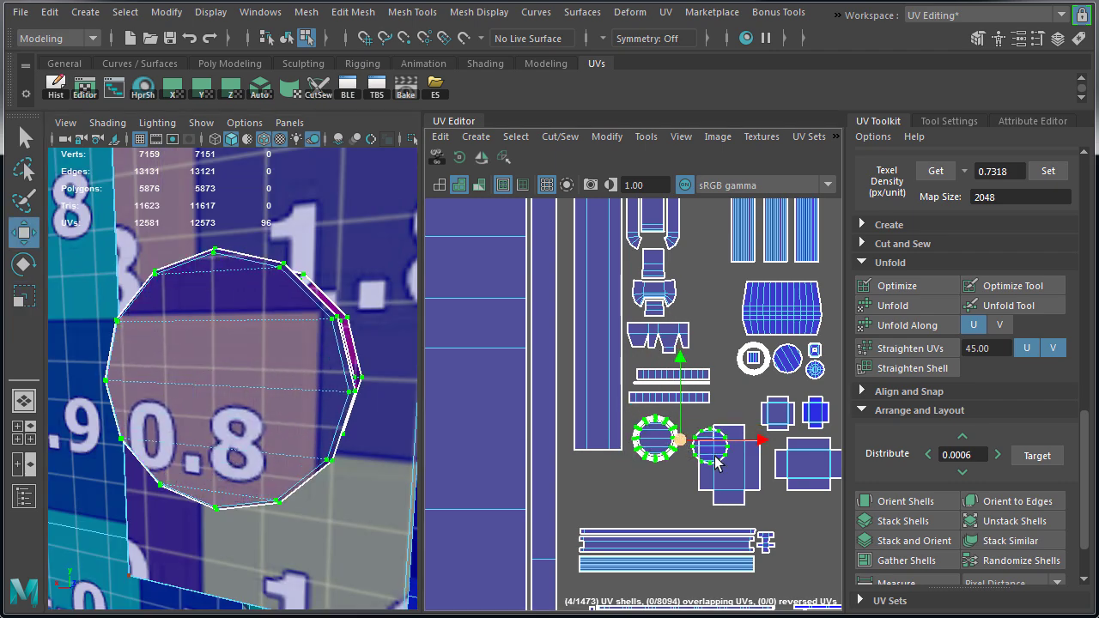
click(710, 446)
drag(710, 446, 656, 490)
- Review the shells below and beside the round ones, and the spacing across the overall UV layout
alt+middle_drag(778, 455, 644, 257)
drag(623, 278, 741, 394)
scroll(736, 393, down, 1)
alt+middle_drag(640, 290, 643, 344)
scroll(693, 395, down, 5)
scroll(724, 327, down, 5)
scroll(667, 456, up, 5)
alt+middle_drag(667, 457, 774, 533)
- Return to object mode and examine the checker pattern on the building's walls and windows from several sides
right_drag(244, 459, 287, 418)
click(286, 420)
scroll(344, 495, down, 10)
click(196, 424)
scroll(197, 425, up, 5)
alt+drag(197, 424, 128, 348)
alt+middle_drag(128, 349, 76, 397)
alt+drag(75, 397, 229, 346)
key(ctrl+z)
key(ctrl+z)
key(ctrl+z)
key(ctrl+z)
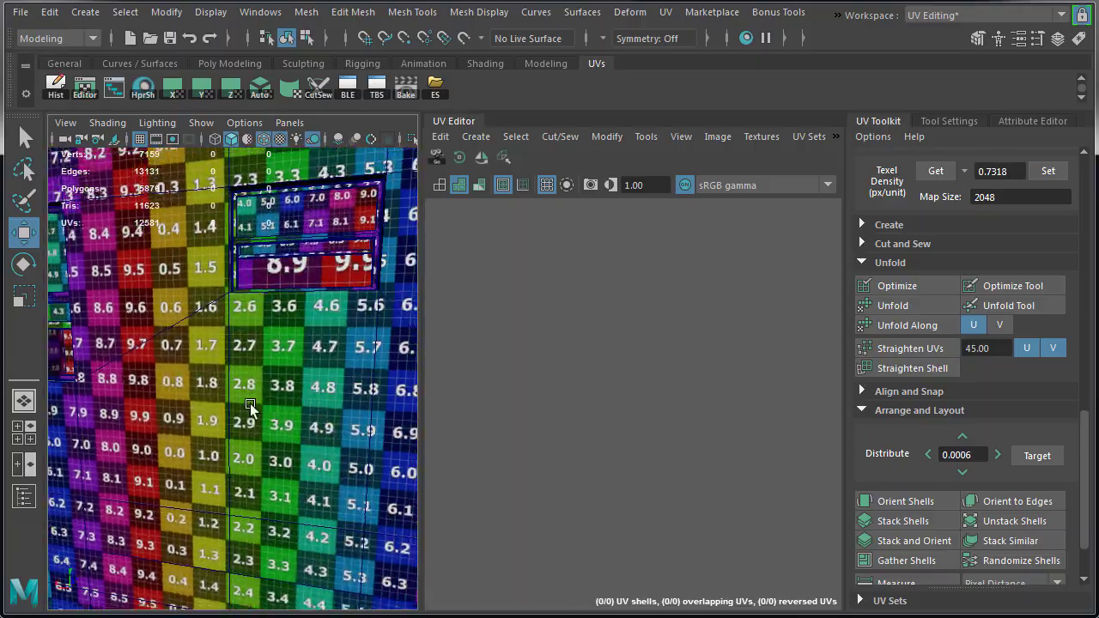
alt+right_drag(241, 409, 160, 405)
alt+drag(159, 405, 271, 397)
alt+right_drag(271, 397, 112, 398)
alt+drag(110, 396, 135, 478)
key(f)
- Select another group of UV shells, fine-tune its scale, return to object mode and clear the selection
alt+right_drag(674, 401, 432, 417)
alt+right_drag(724, 416, 475, 425)
alt+middle_drag(686, 412, 473, 330)
right_drag(471, 316, 546, 317)
drag(471, 334, 638, 404)
scroll(711, 473, up, 3)
key(w)
alt+right_drag(616, 405, 697, 427)
key(r)
drag(660, 398, 652, 401)
key(w)
alt+right_drag(644, 400, 676, 404)
right_drag(148, 456, 219, 329)
click(262, 267)
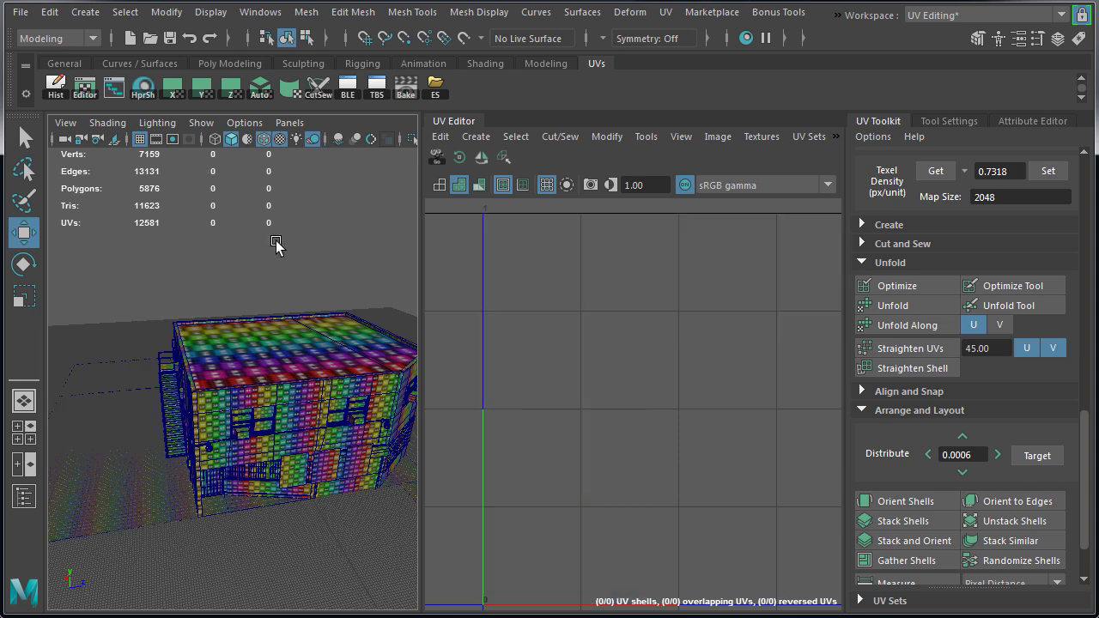
- Select all the building meshes without the ground plane so their complete UV layout is shown
drag(537, 591, 500, 585)
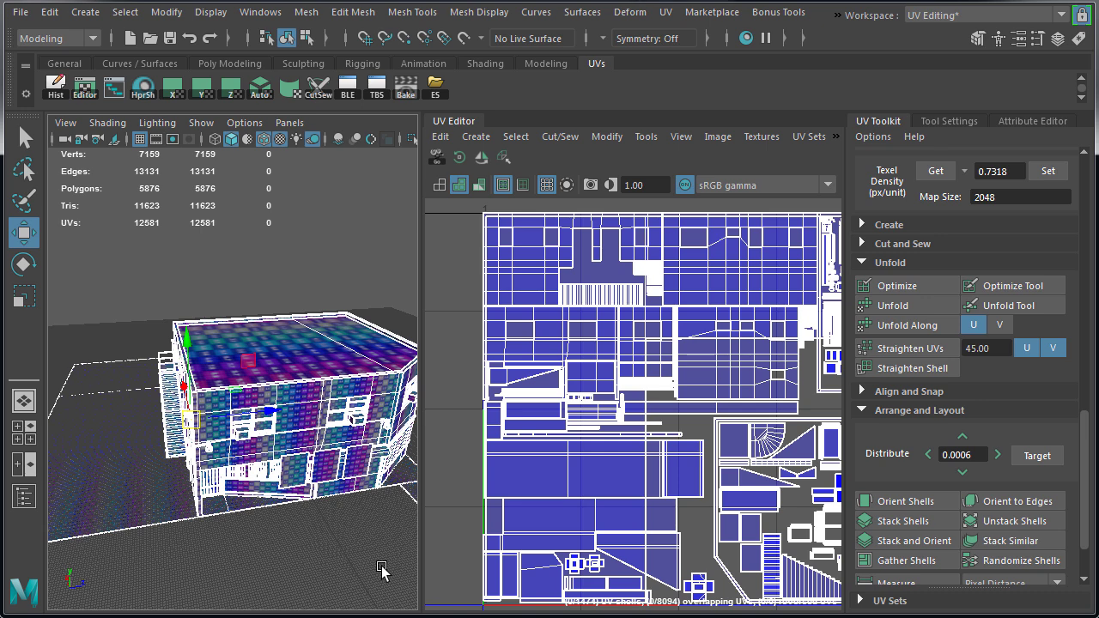
ctrl+click(148, 502)
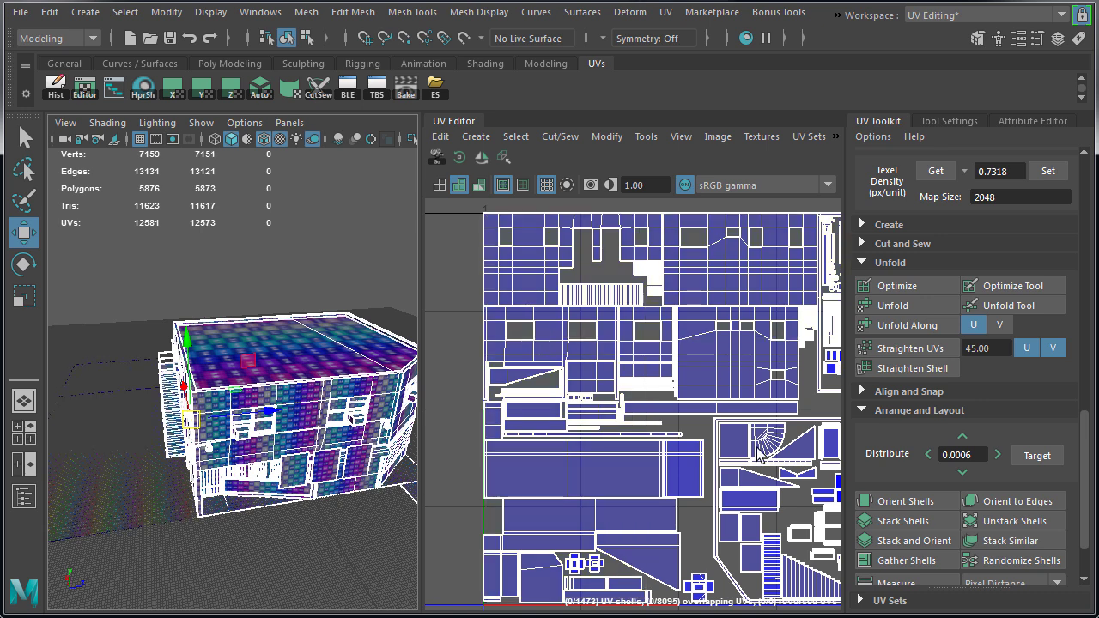
alt+right_drag(737, 442, 664, 445)
alt+middle_drag(721, 422, 640, 386)
alt+right_drag(640, 386, 668, 409)
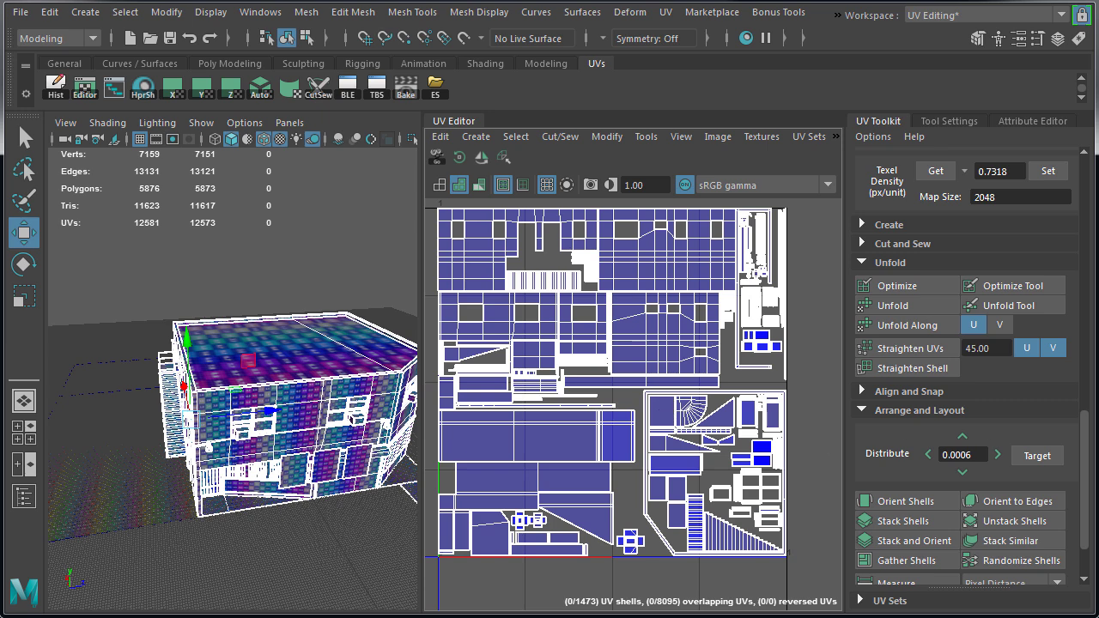
- Export a UV snapshot of the layout to the project's images folder as a 4096 x 4096 px JPEG
click(718, 139)
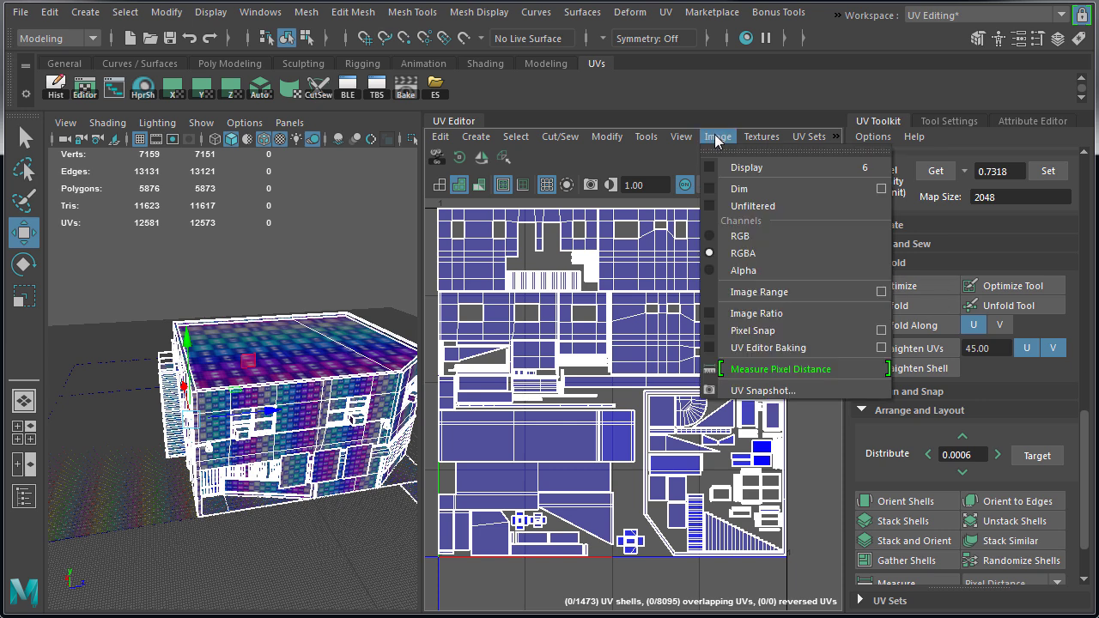
click(770, 391)
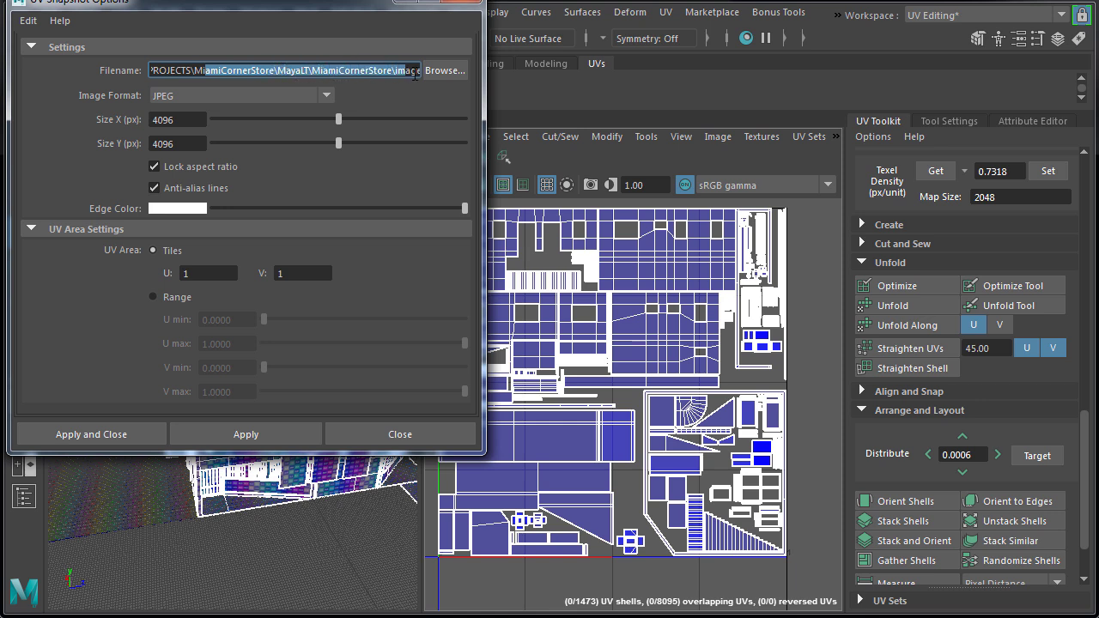
drag(416, 73, 436, 76)
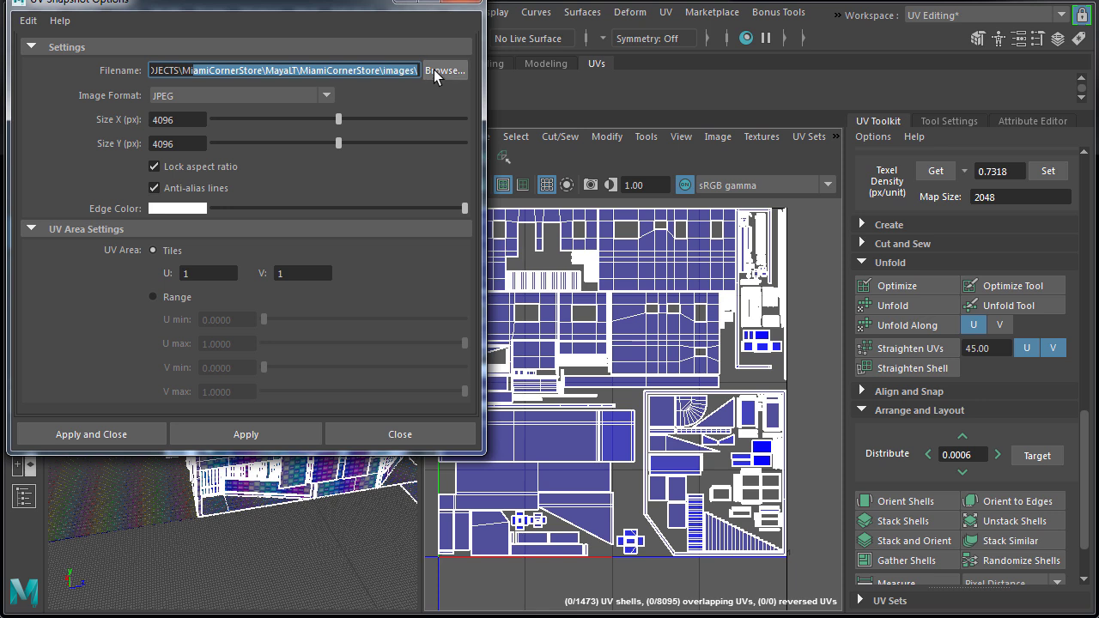
click(192, 97)
click(193, 201)
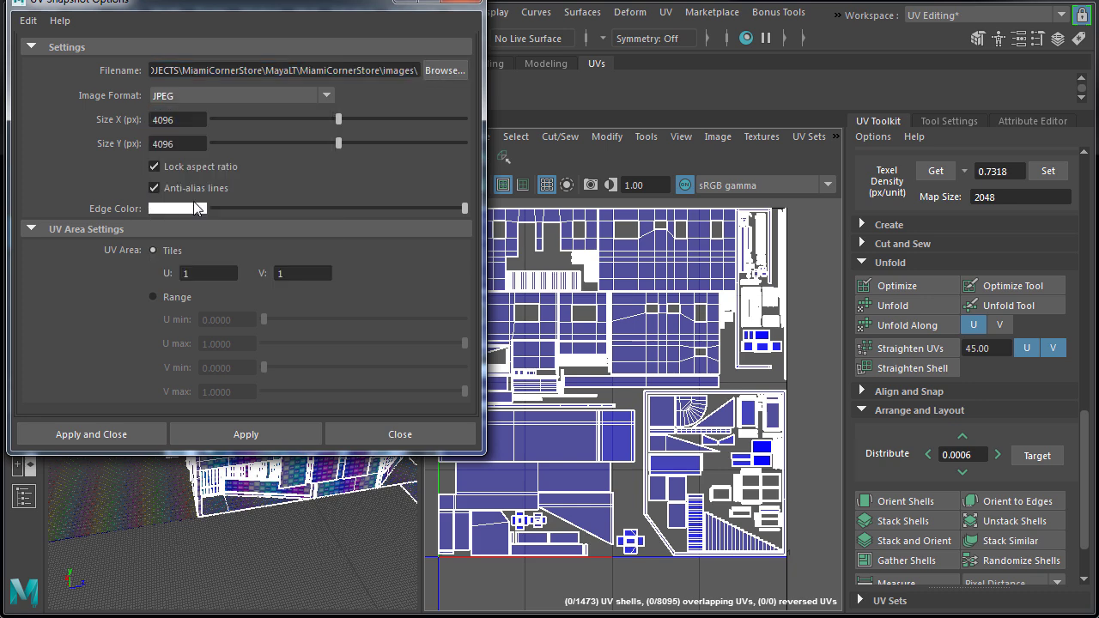
click(180, 120)
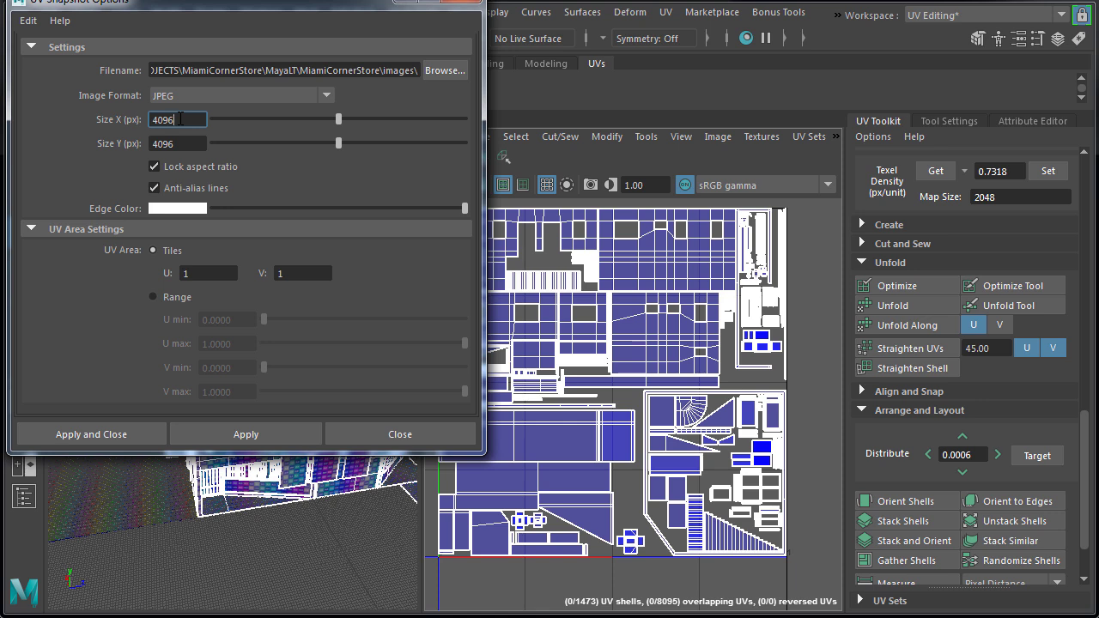
click(134, 431)
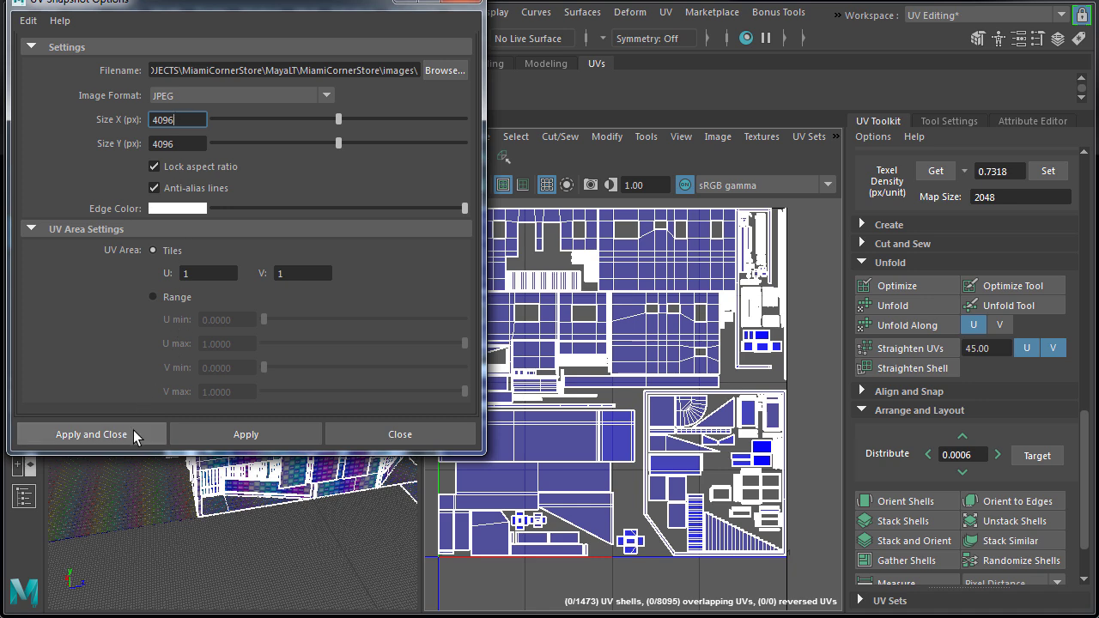
- Switch to Windows Explorer, open the project's images folder and inspect the exported UV snapshot at close range
key(alt+Tab)
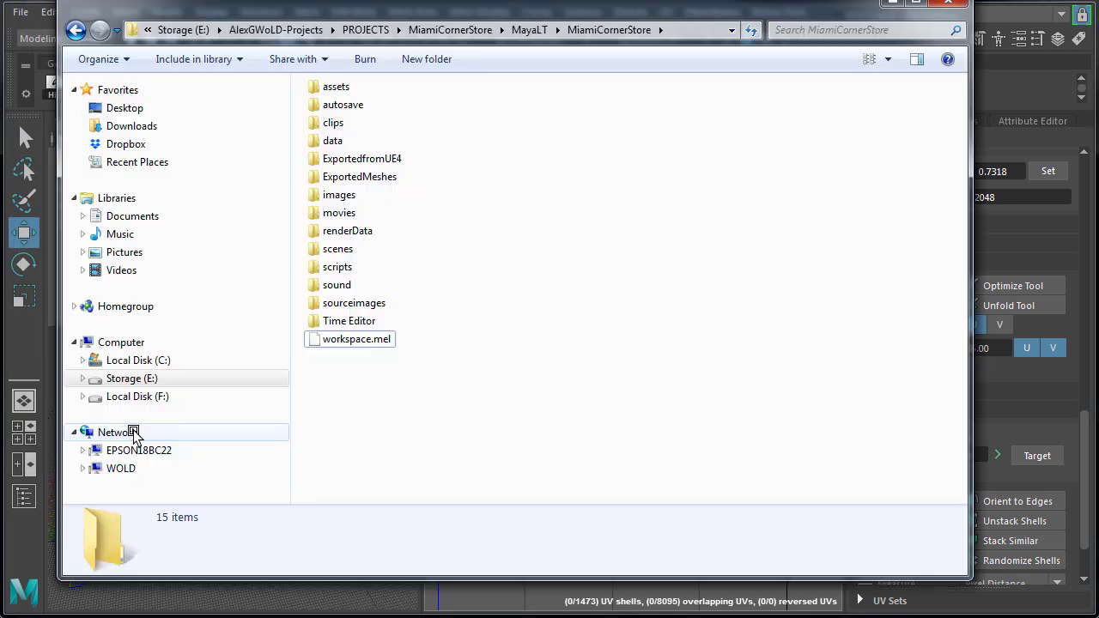
double_click(340, 196)
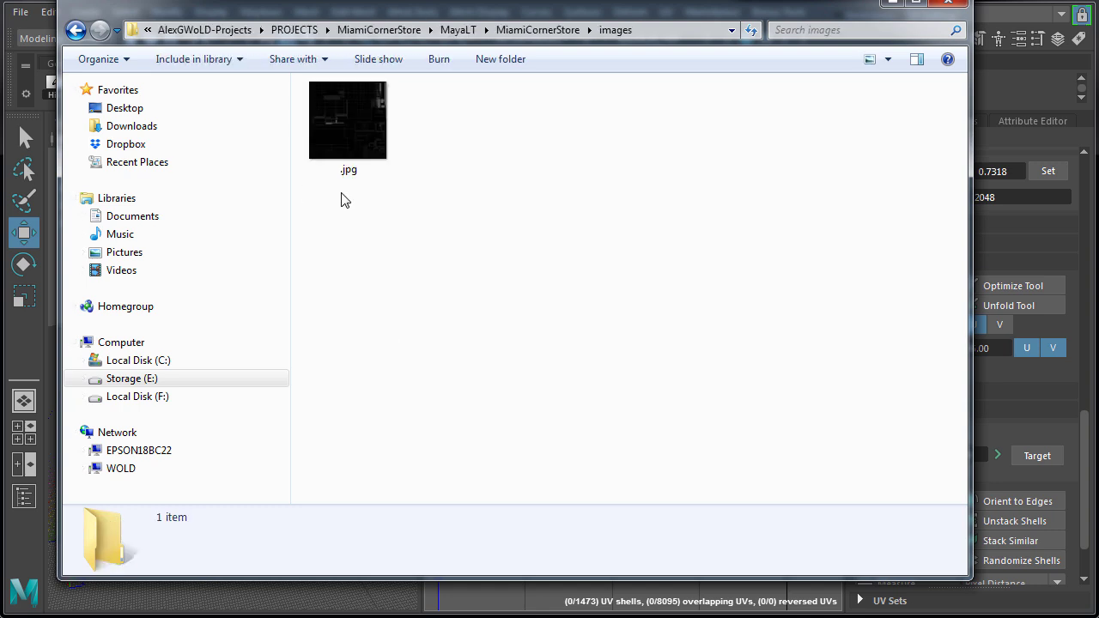
double_click(366, 136)
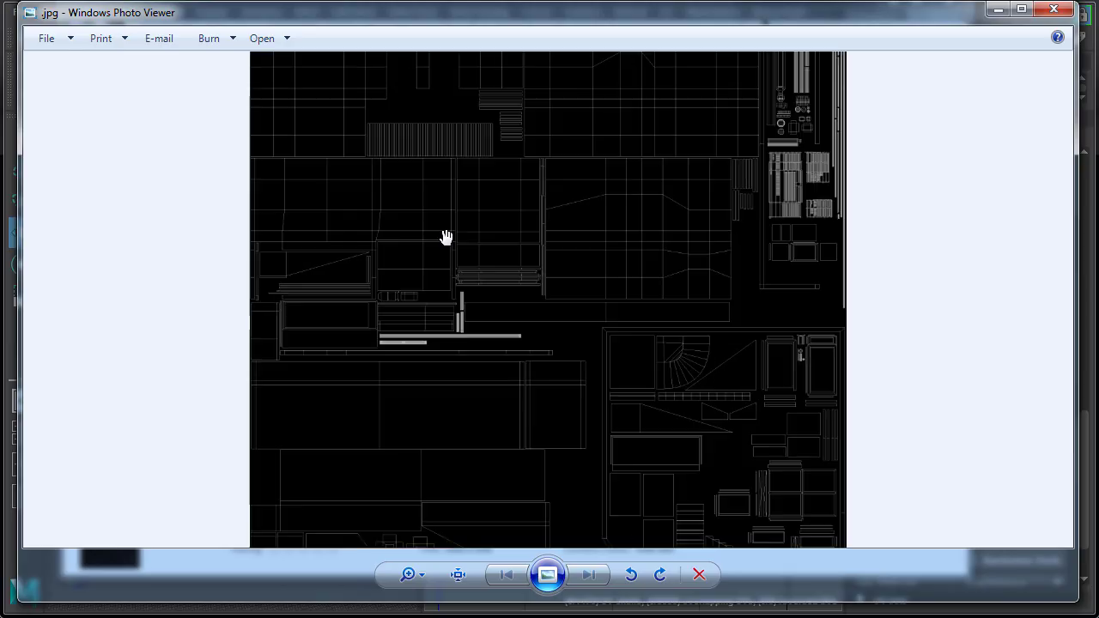
scroll(447, 238, up, 8)
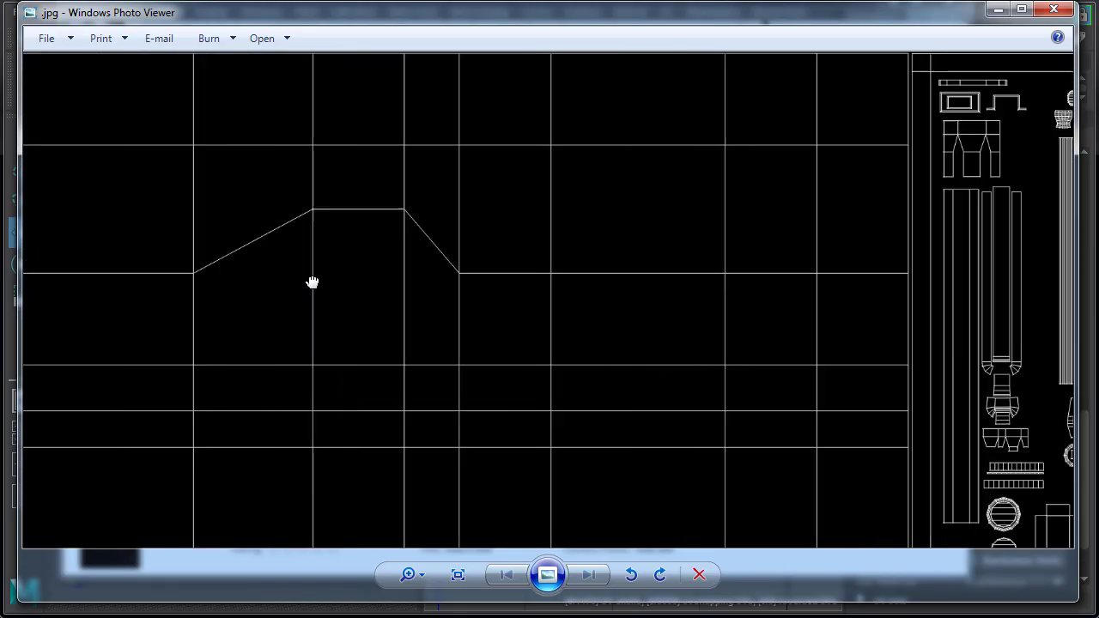
scroll(532, 321, down, 8)
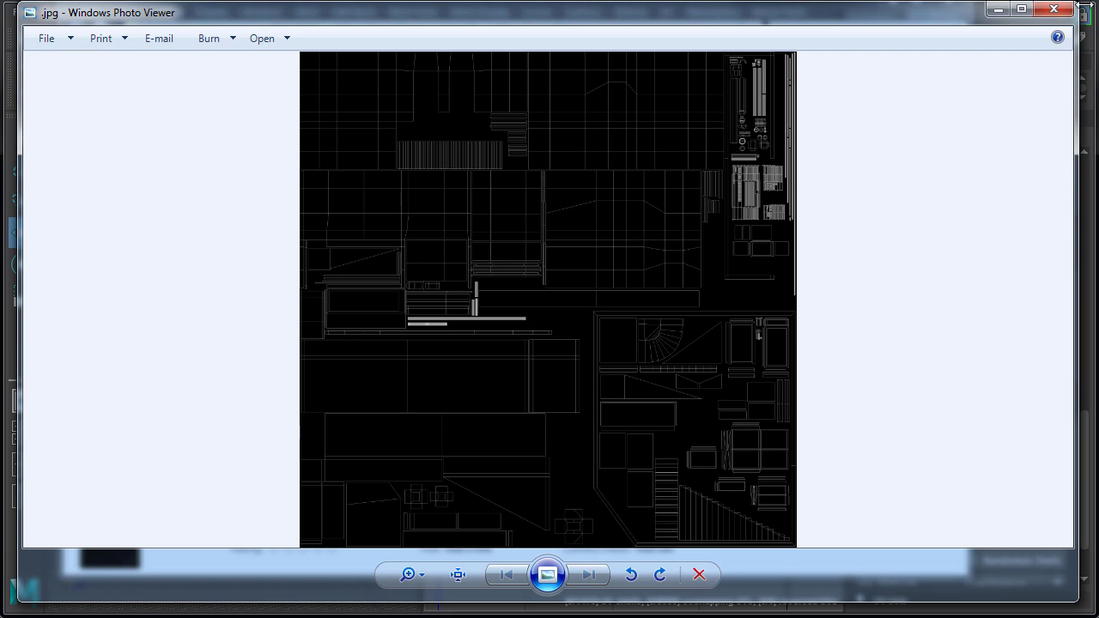
click(1053, 9)
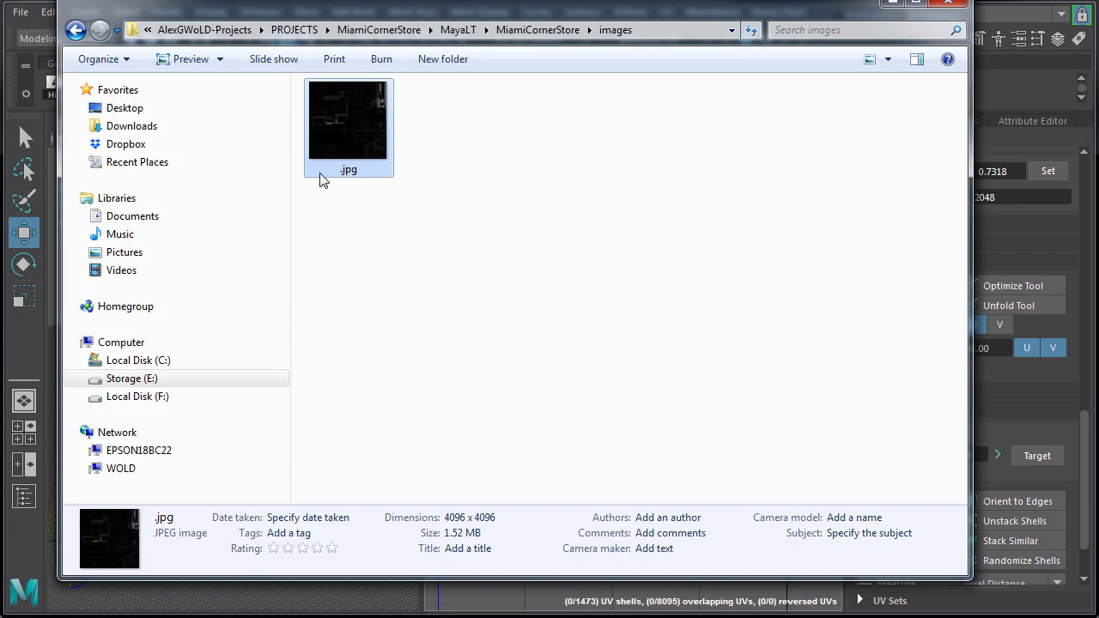
- Rename the exported snapshot image as UVLayout-MiamiCornerS
click(340, 175)
text(UVLayout-MiamiCornerS)
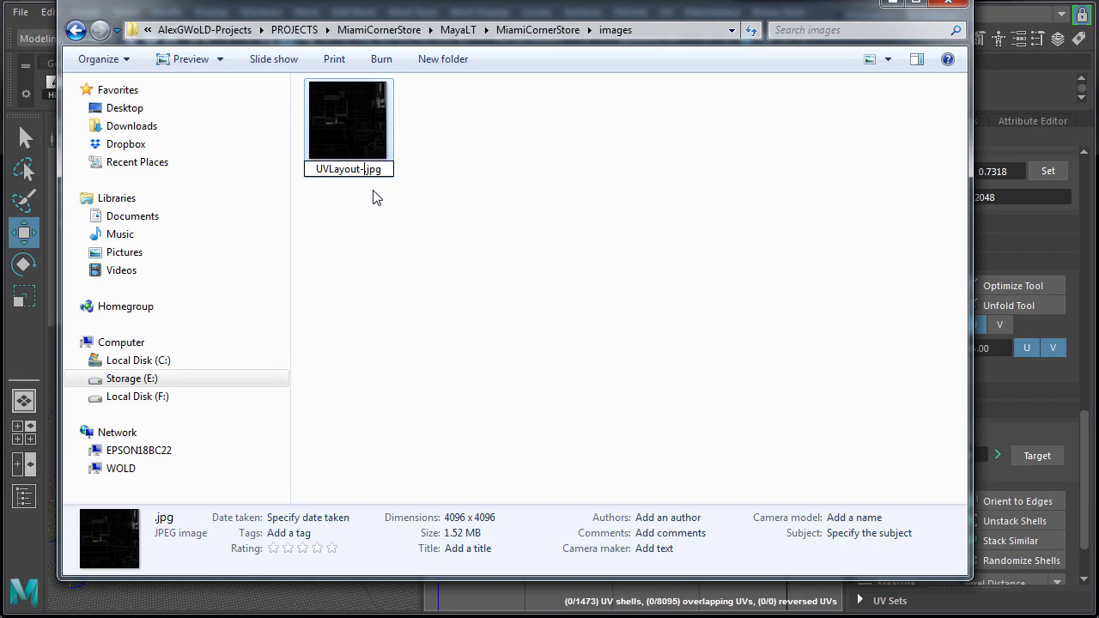